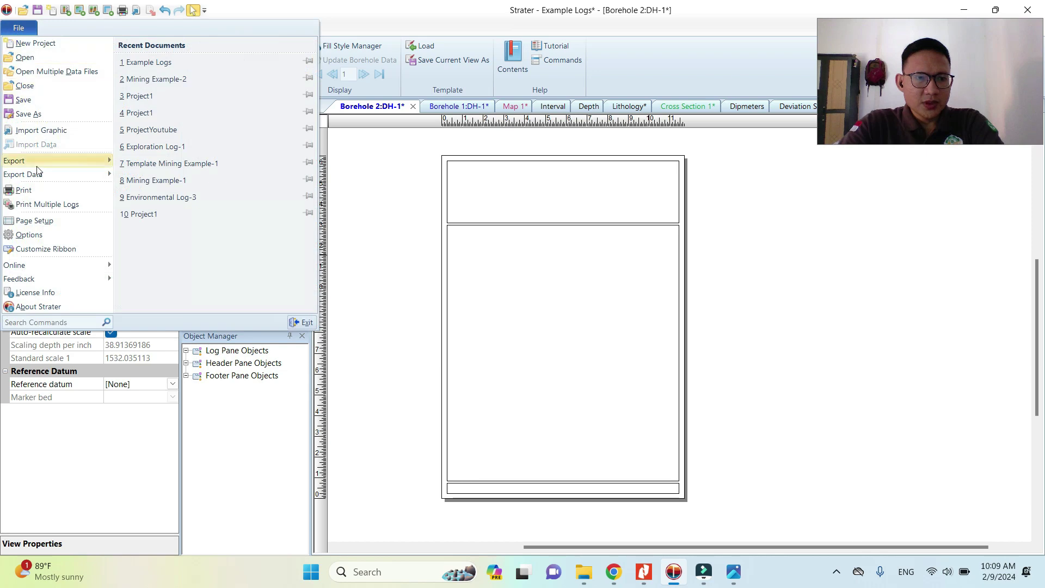
Step: Select A3 as the page size in the Borehole 2 page setup and apply the layout
click(50, 225)
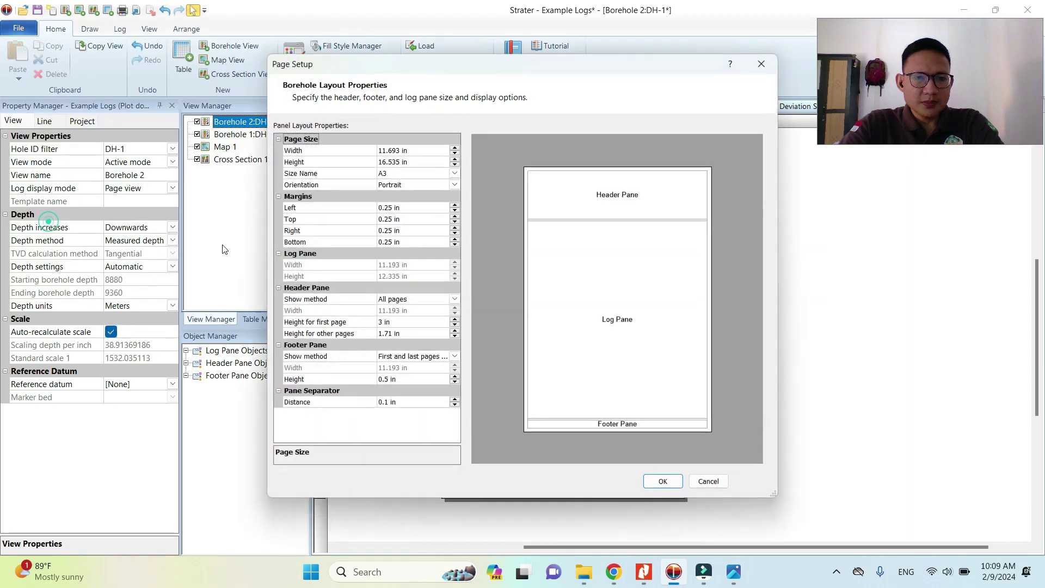
drag(425, 71, 181, 41)
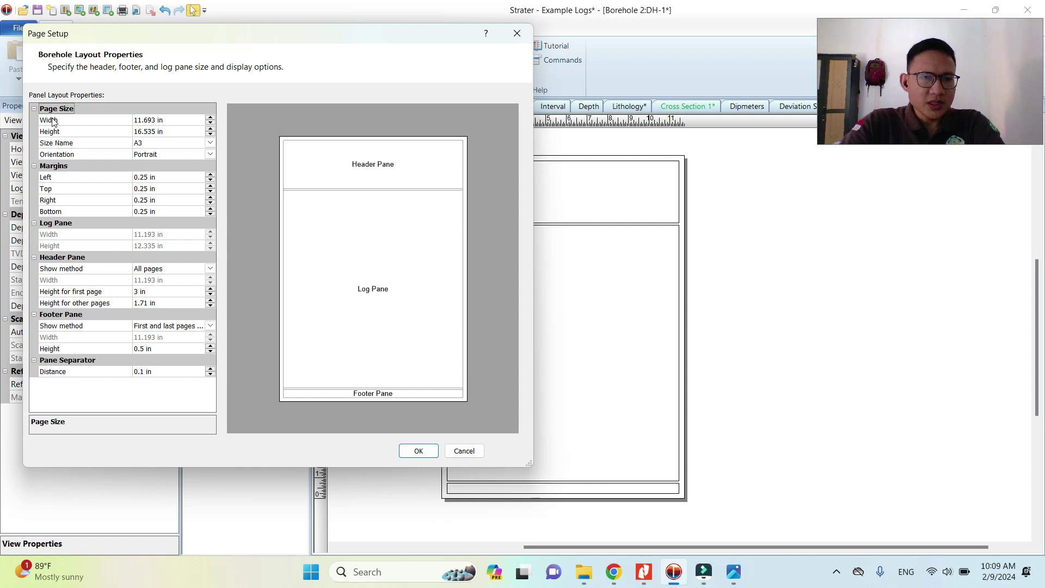
click(148, 147)
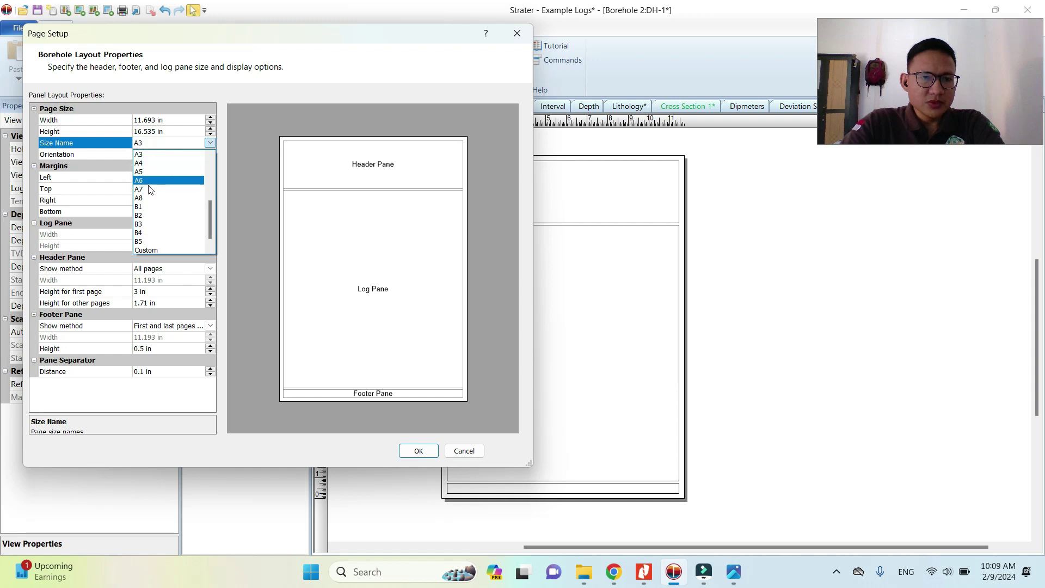
click(148, 144)
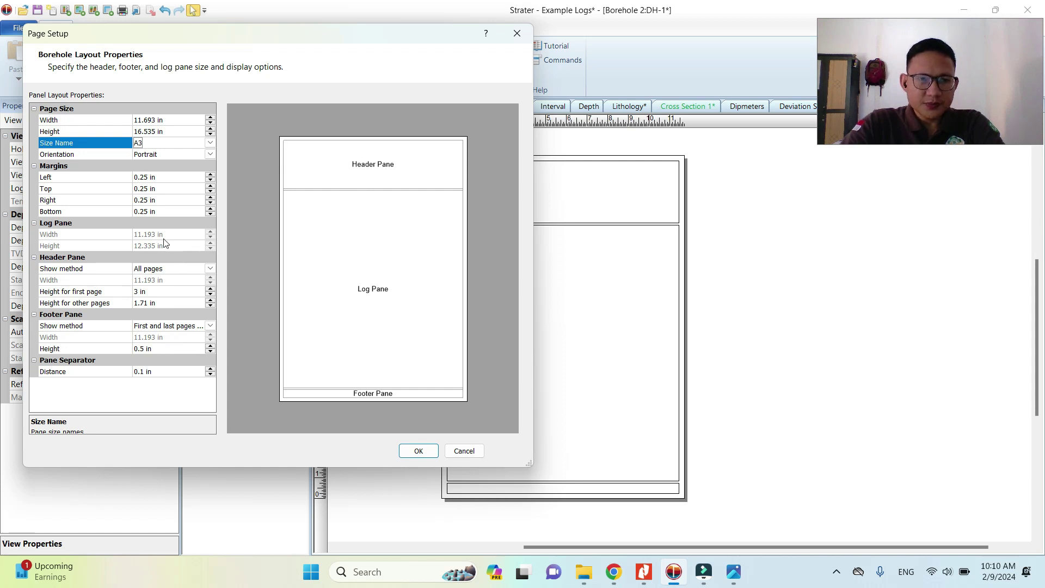
drag(270, 33, 319, 32)
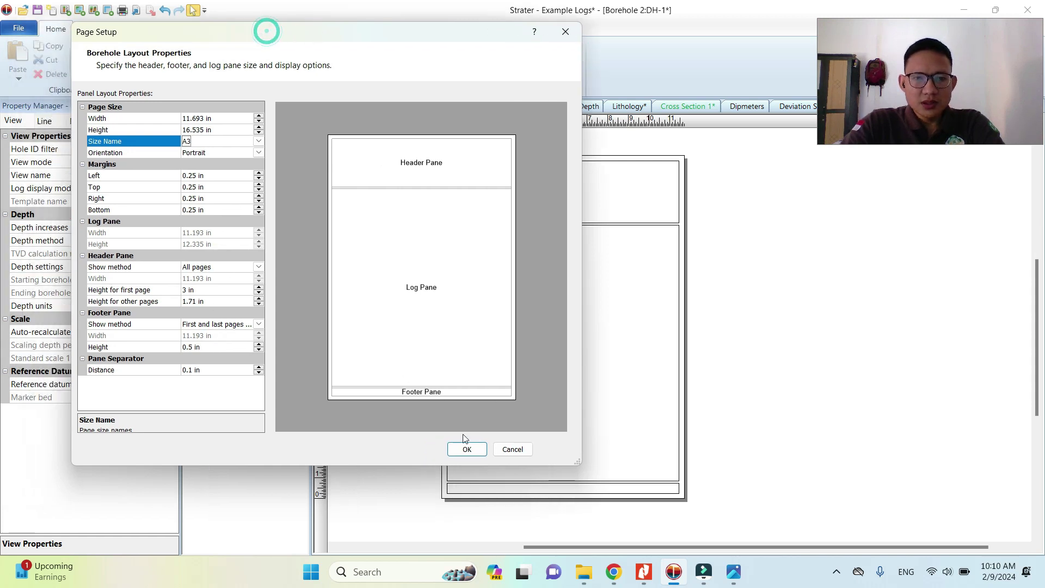
click(467, 449)
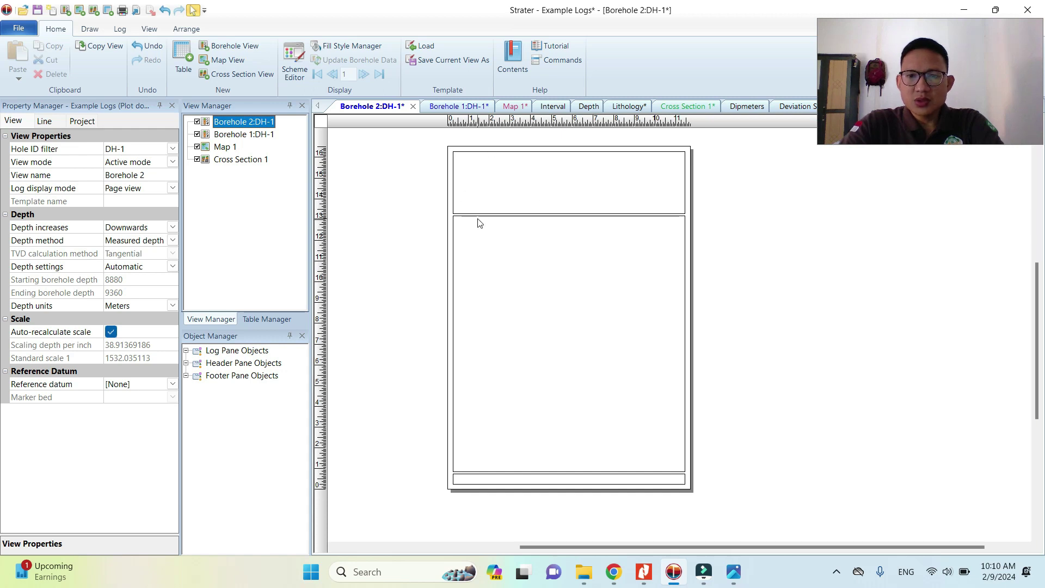
Step: Review the Lithology table's hole ID, From, To, Lithology Keyword and Lithology Description columns, adjusting the description column's width
click(627, 107)
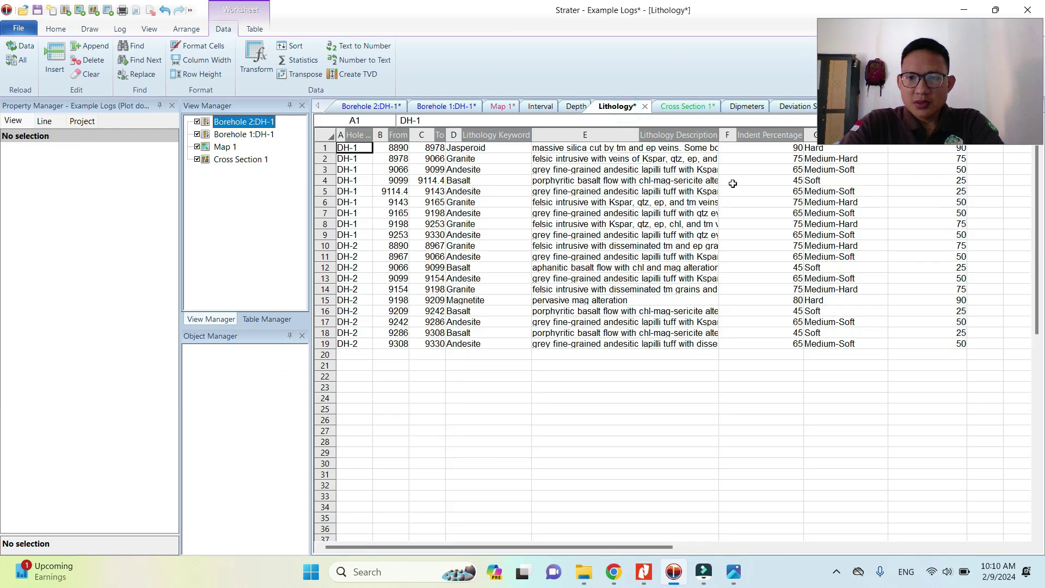
drag(818, 144, 849, 113)
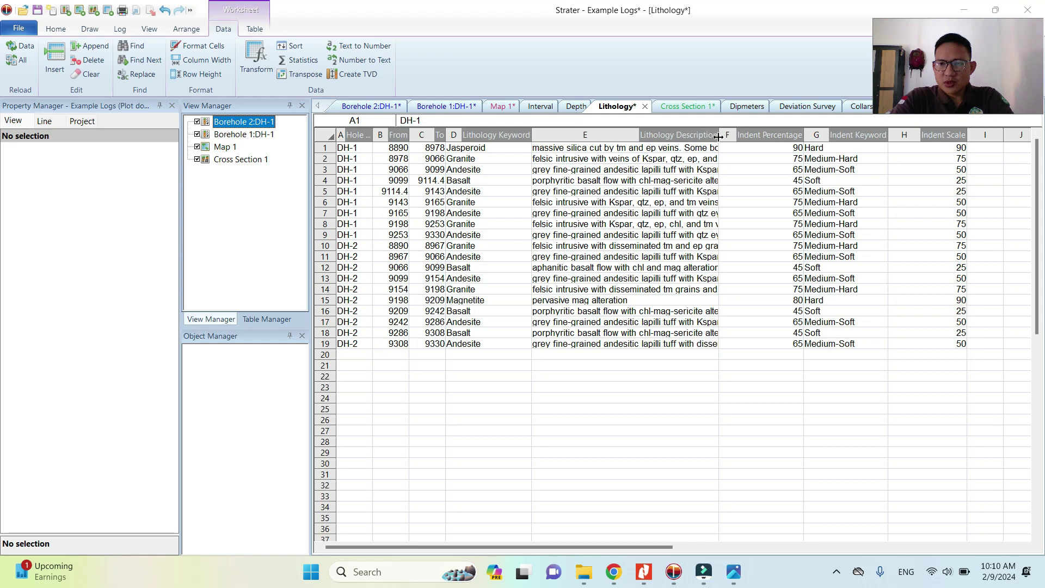
drag(699, 137, 734, 136)
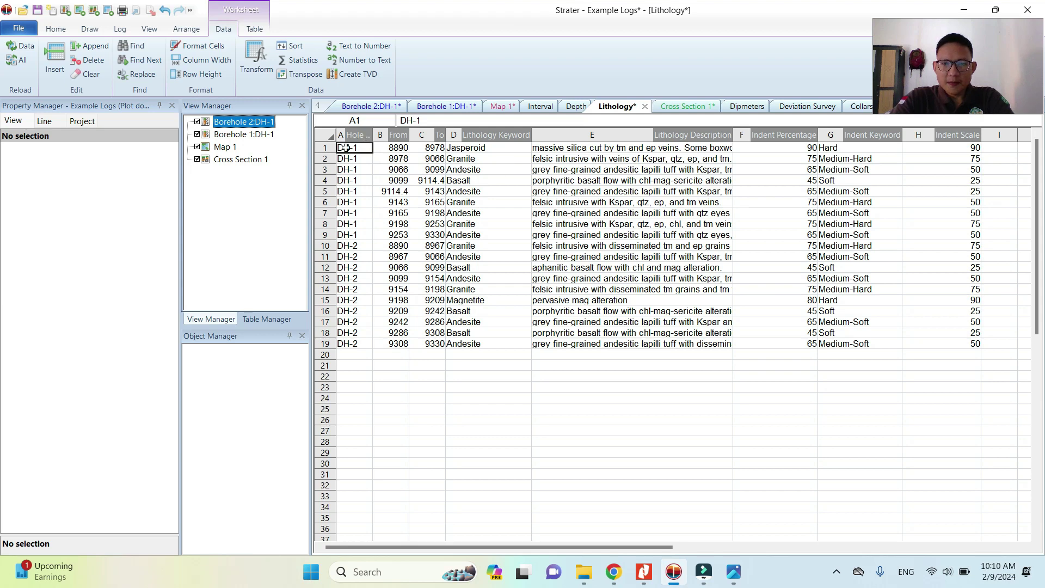
drag(345, 147, 348, 354)
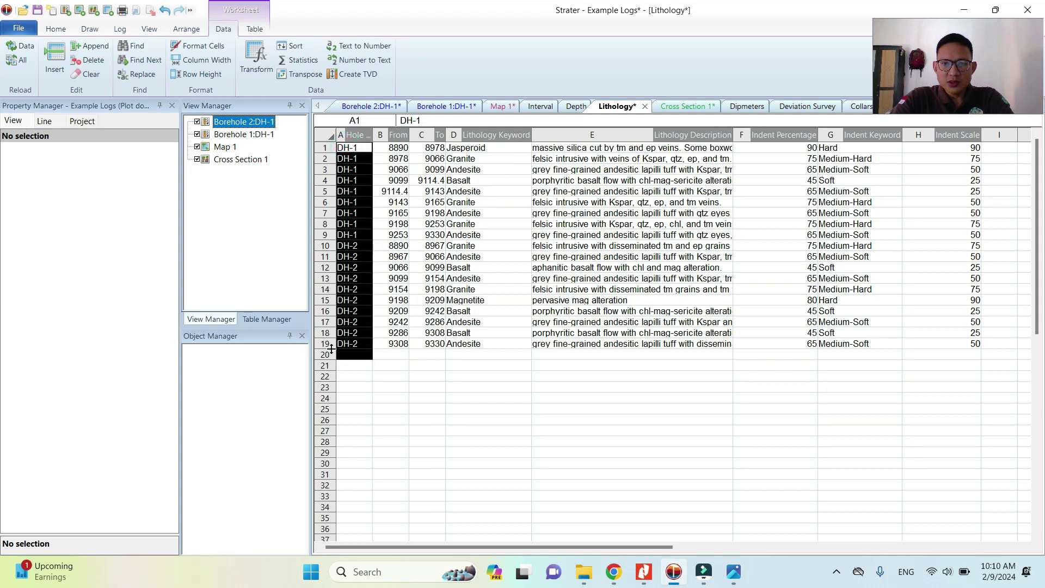
drag(396, 146, 428, 343)
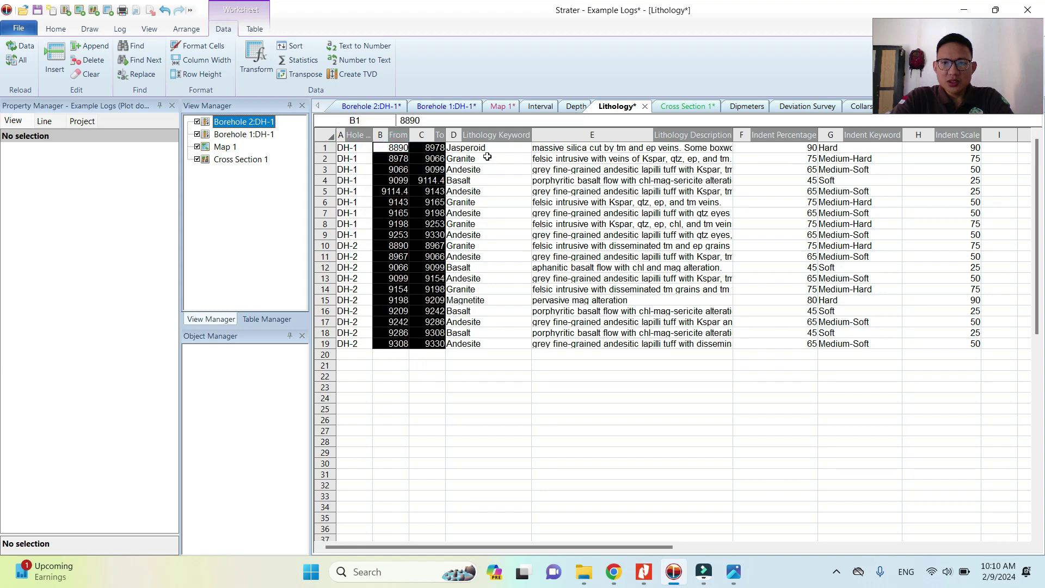
click(485, 135)
click(484, 181)
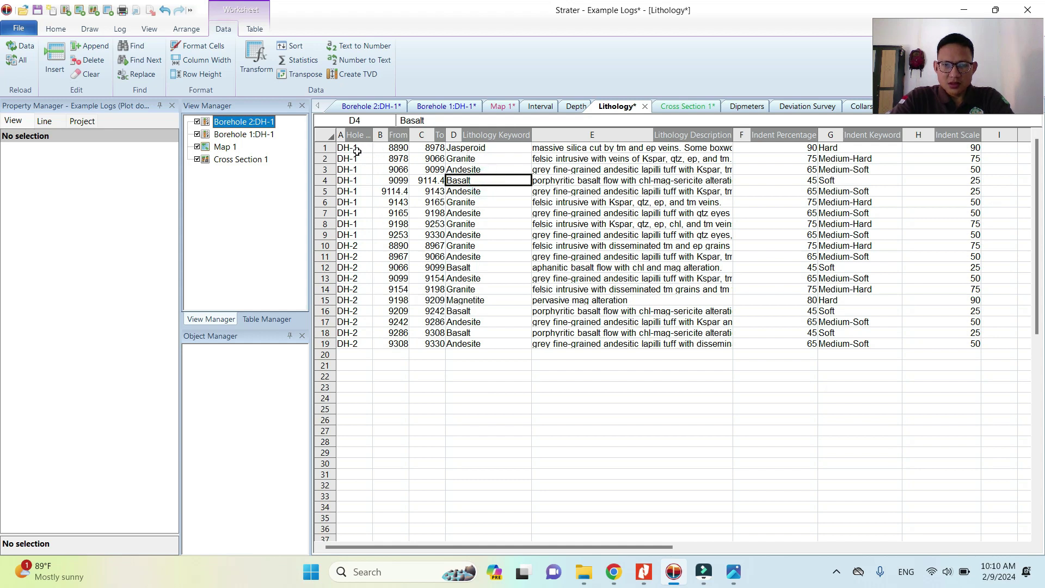
click(467, 149)
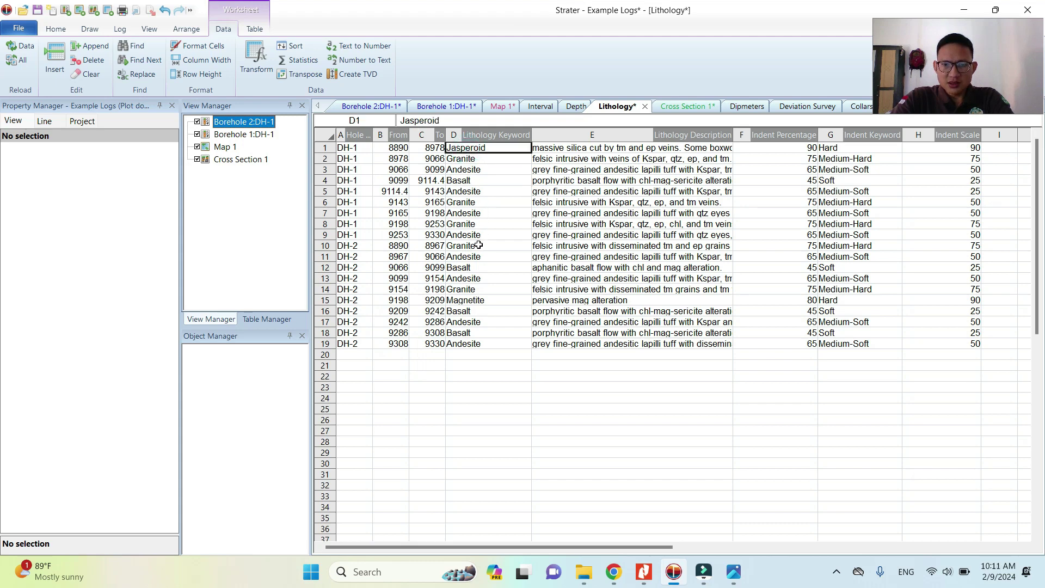
click(593, 222)
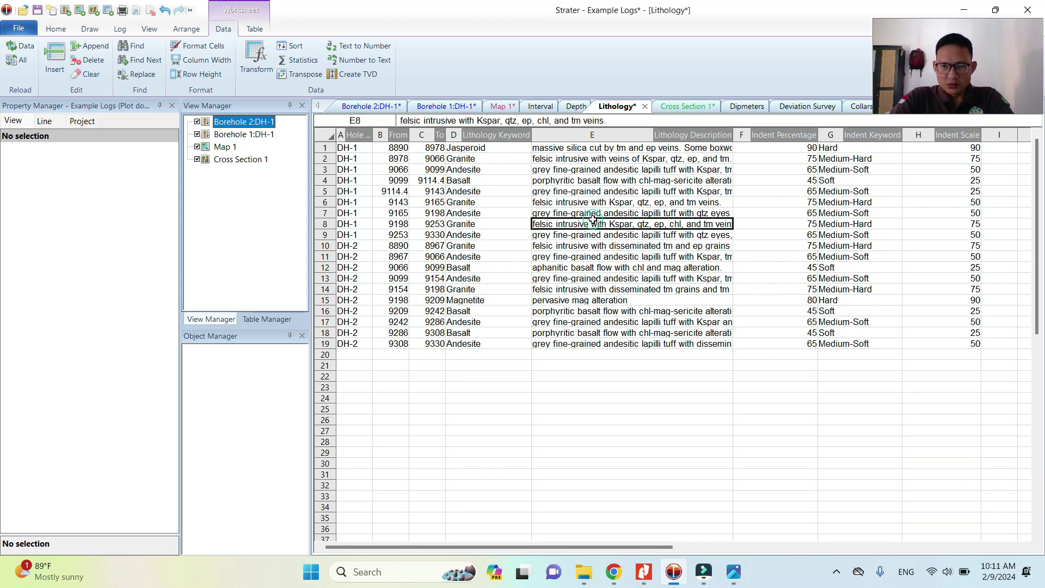
drag(734, 133, 679, 341)
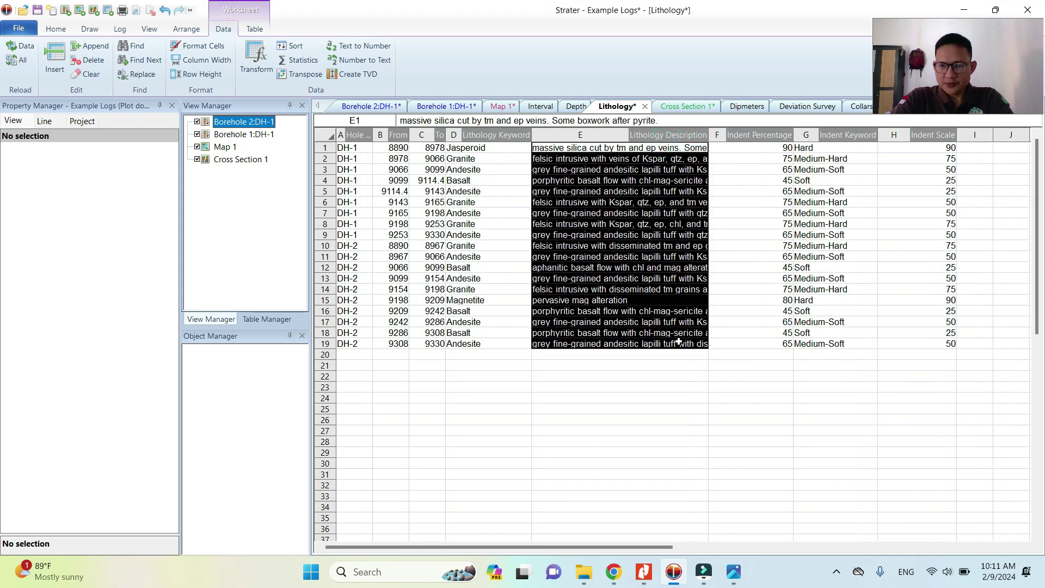
Step: Examine the Indent Percentage, Indent Keyword and Indent Scale columns of the Lithology table, narrowing the Indent Percentage column
click(772, 137)
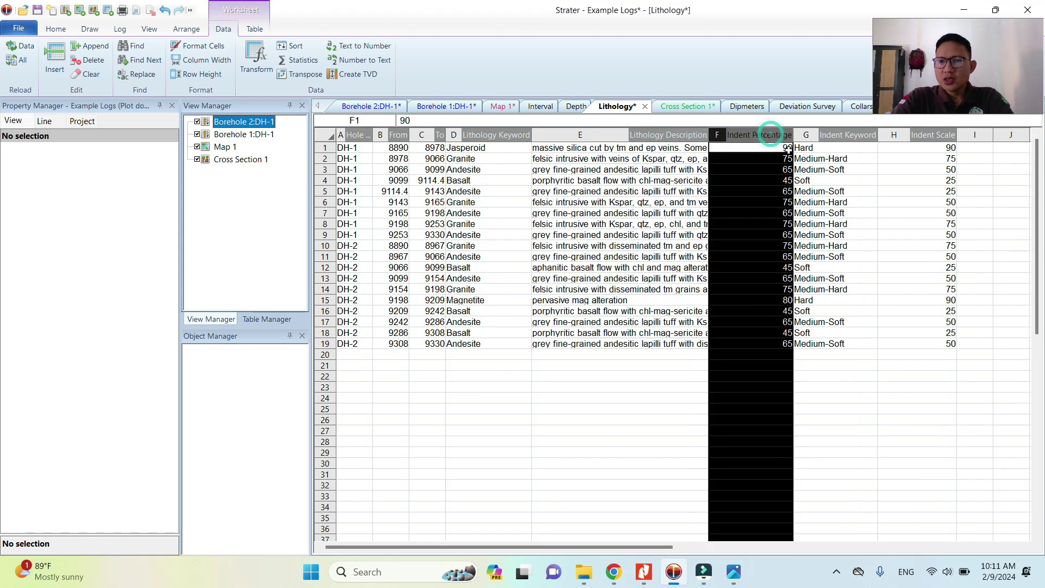
click(777, 171)
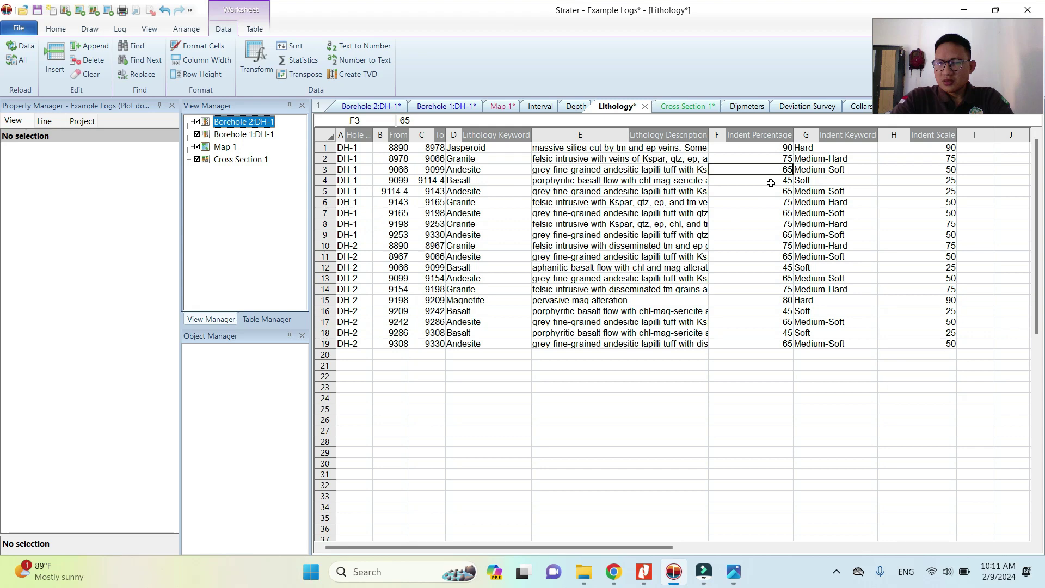
click(827, 146)
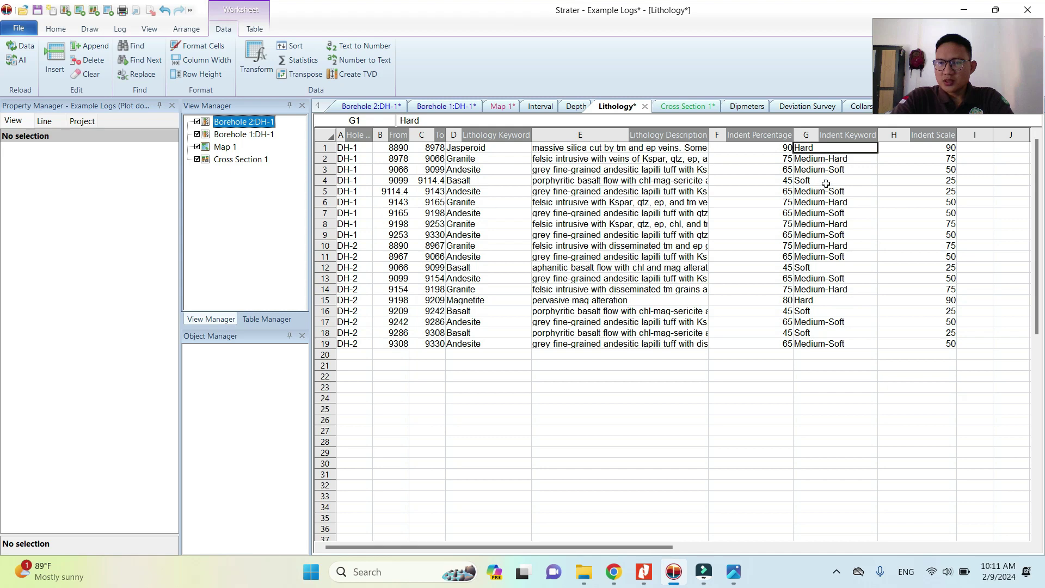
click(920, 134)
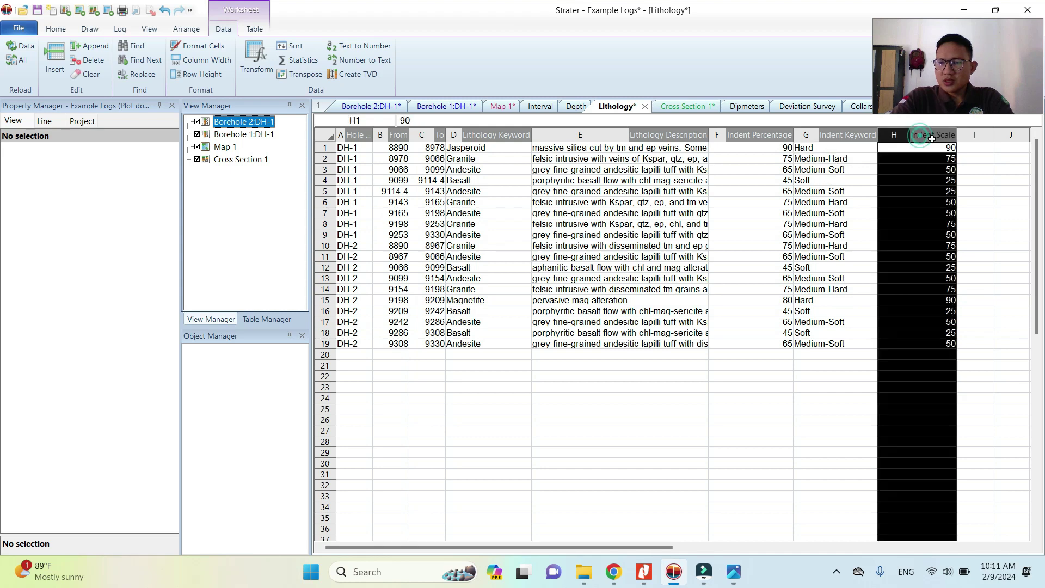
click(756, 135)
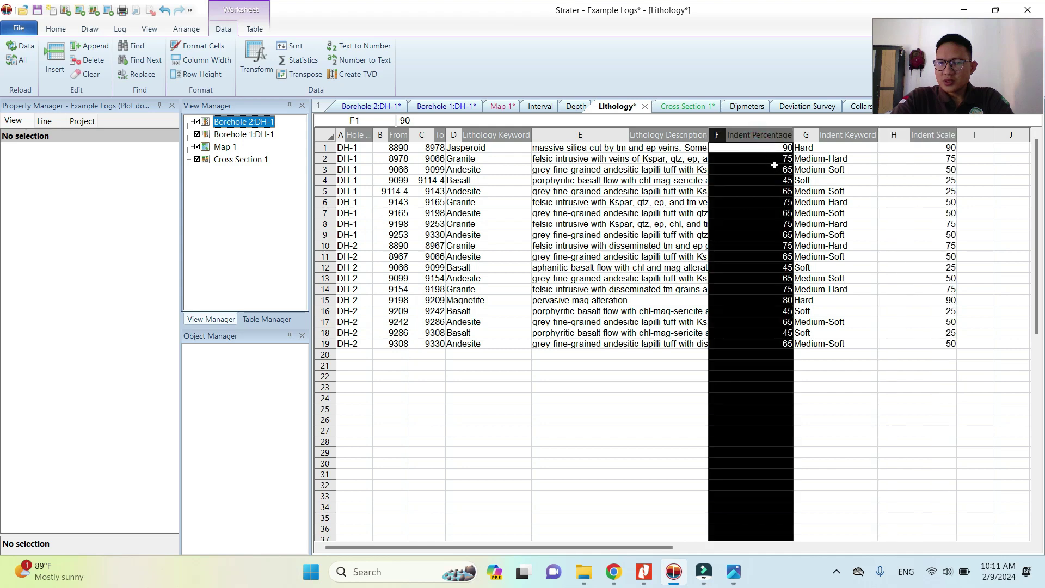
click(902, 168)
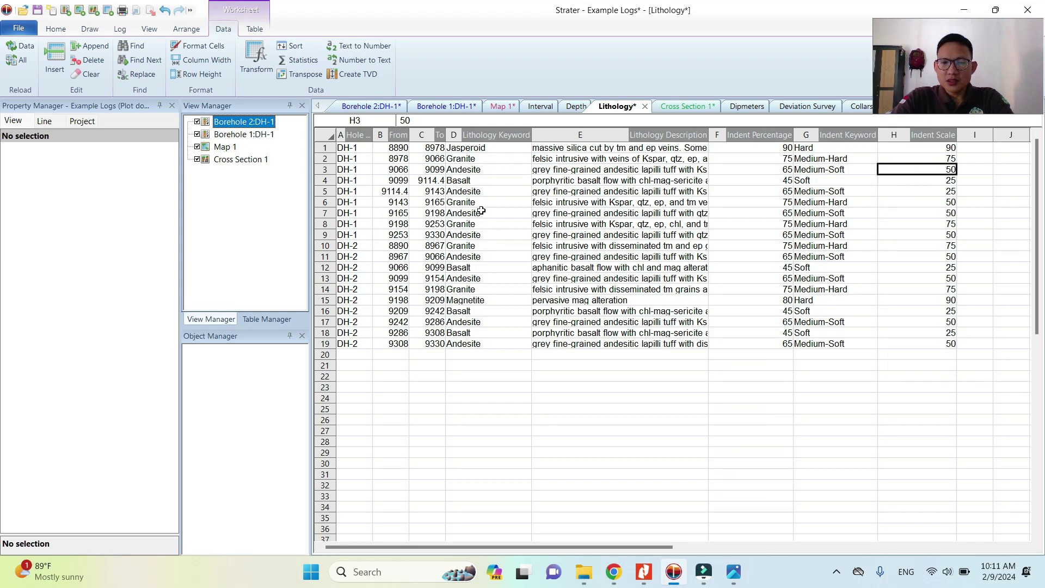
drag(794, 134, 782, 134)
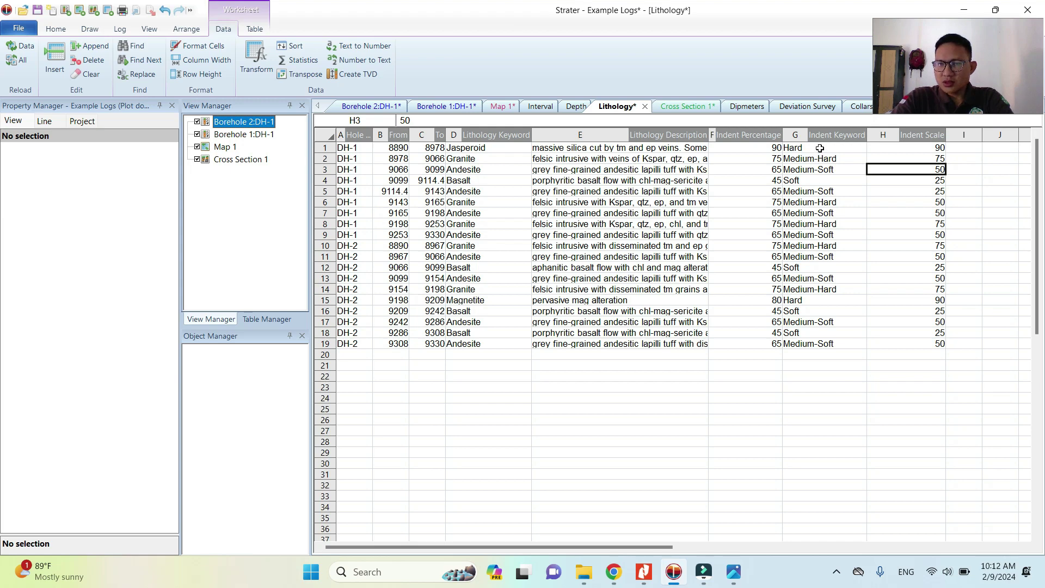
drag(819, 147, 825, 299)
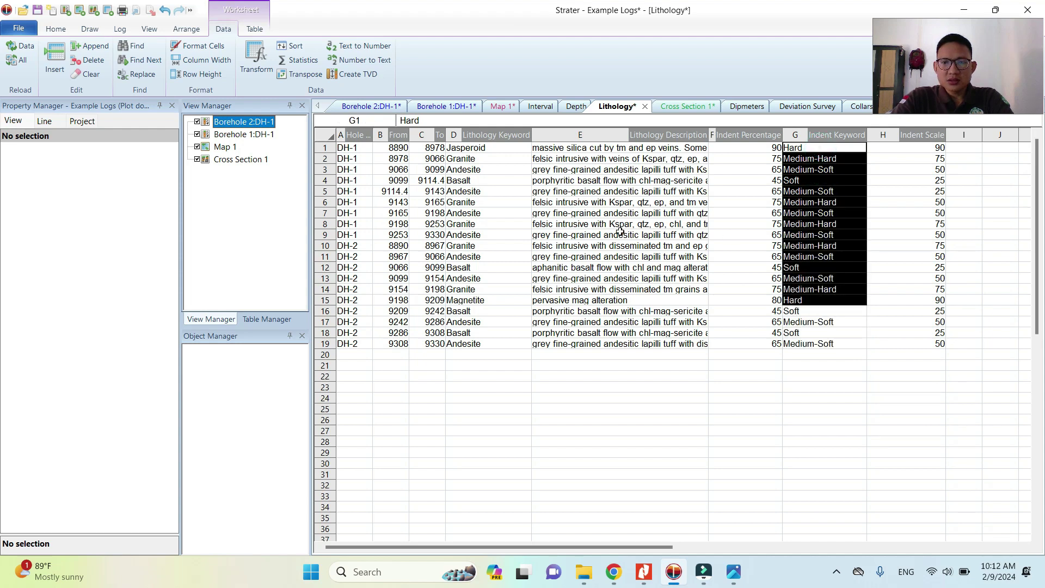
click(631, 213)
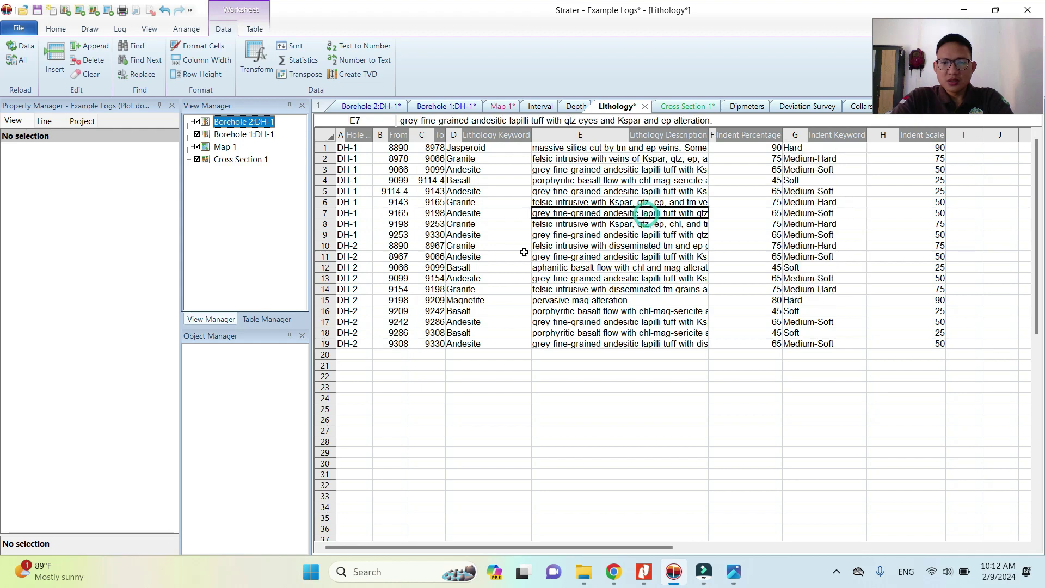
Step: Create a lithology log in the middle of Borehole 2's log pane from the open Lithology table
click(364, 109)
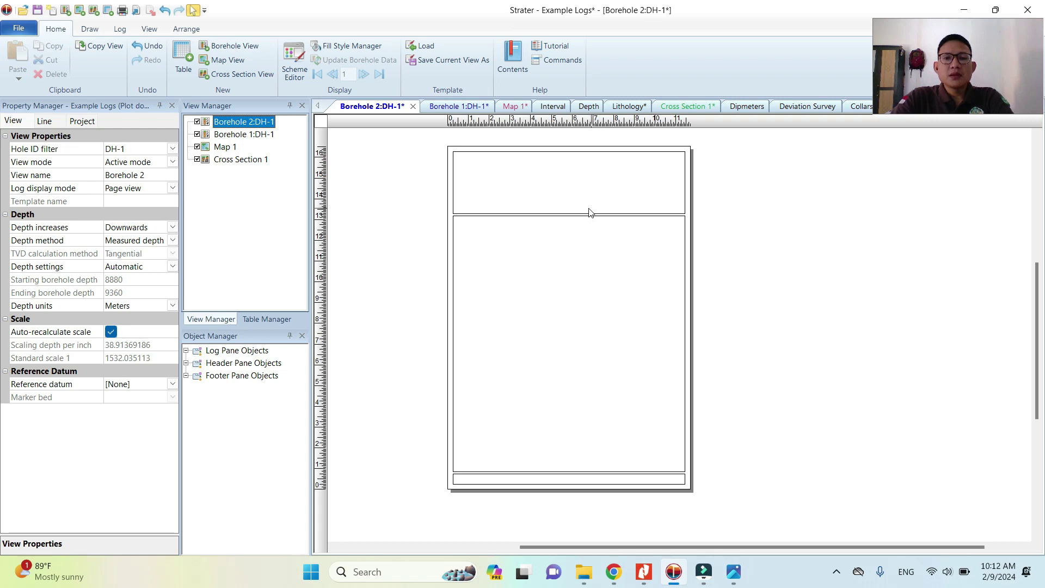
scroll(584, 265, down, 1)
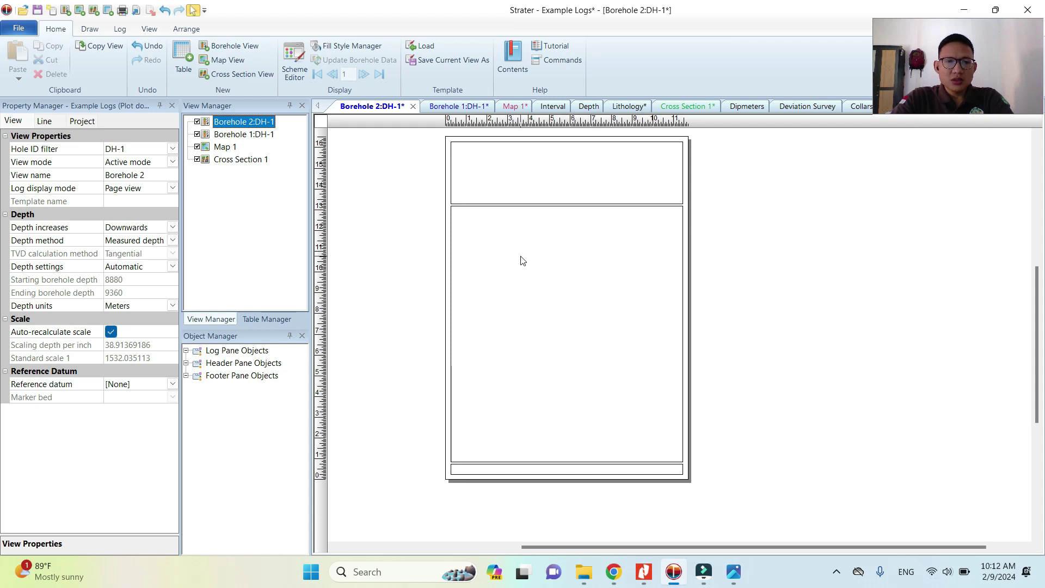
click(121, 34)
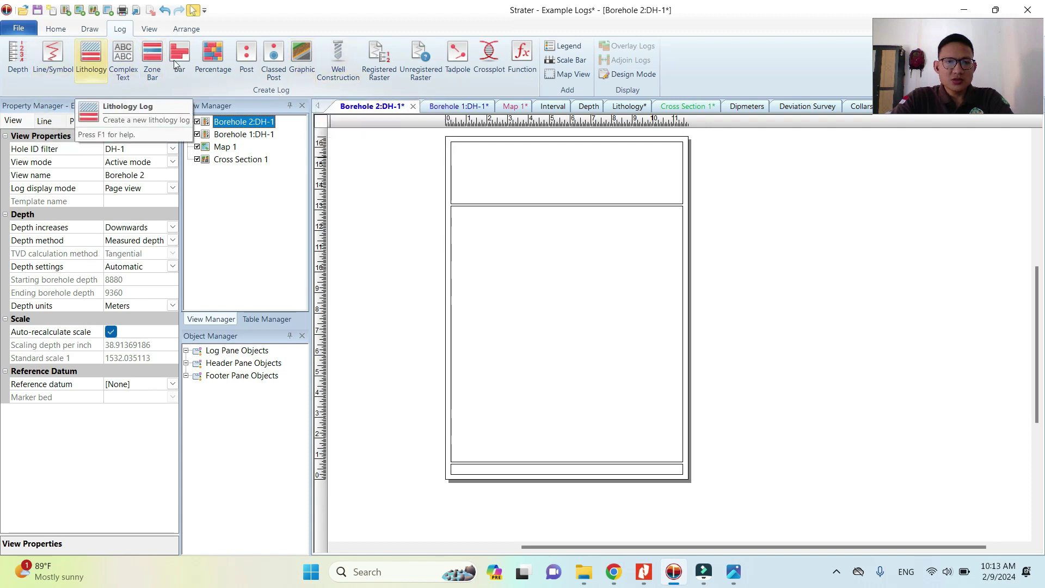
click(93, 59)
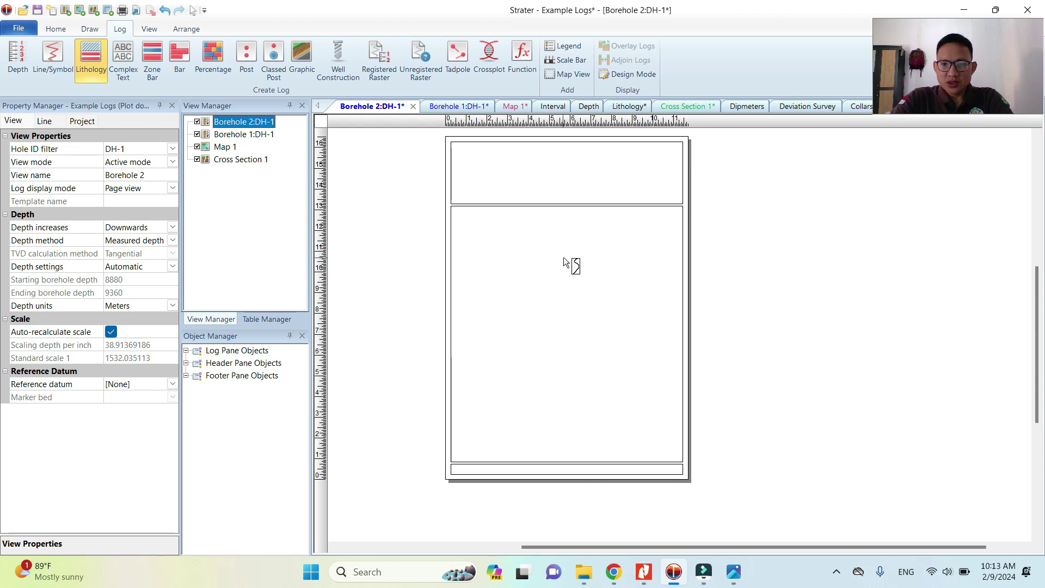
click(571, 258)
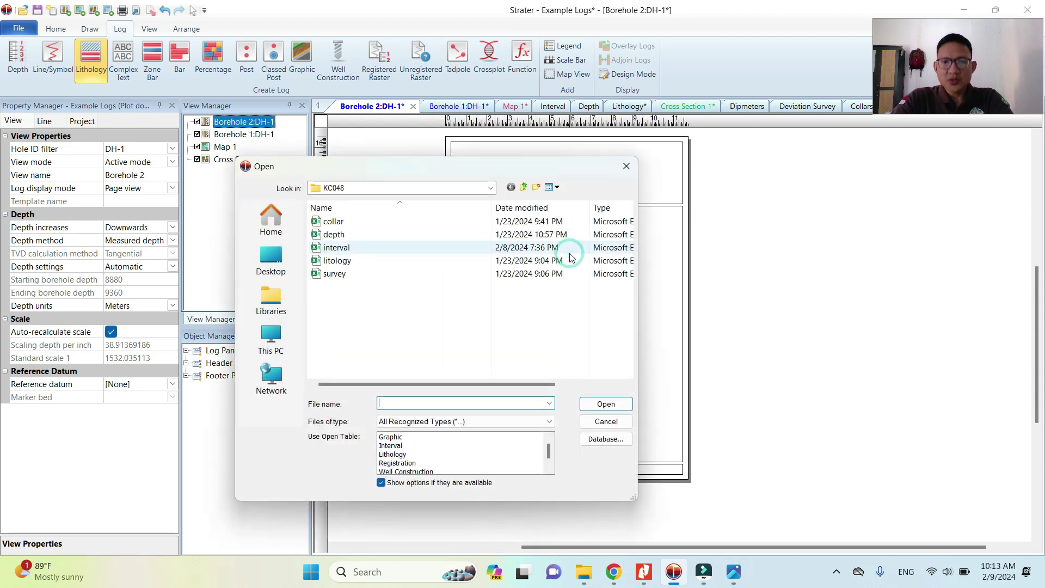
drag(495, 169, 343, 62)
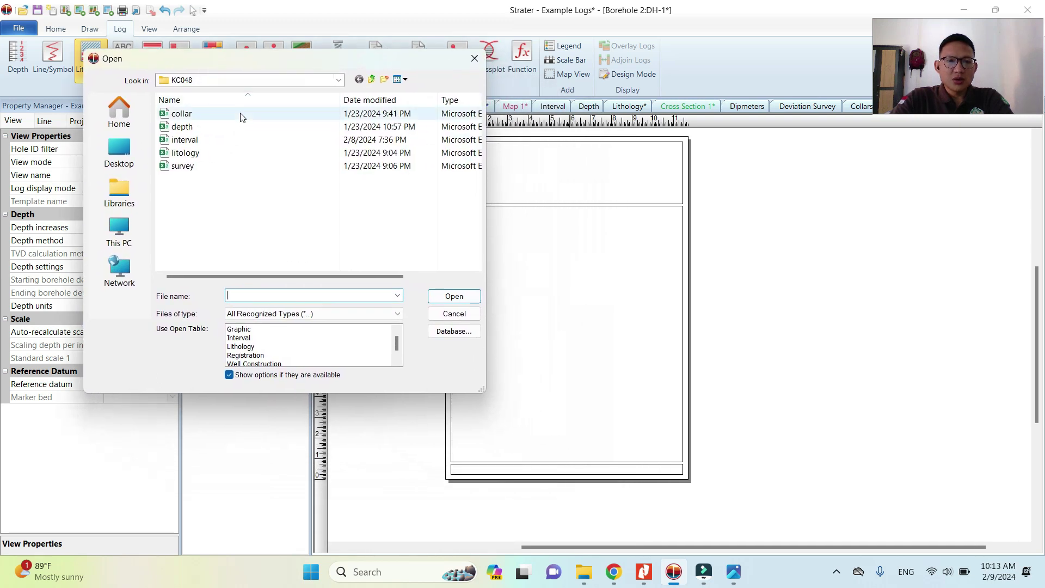
drag(269, 64, 216, 46)
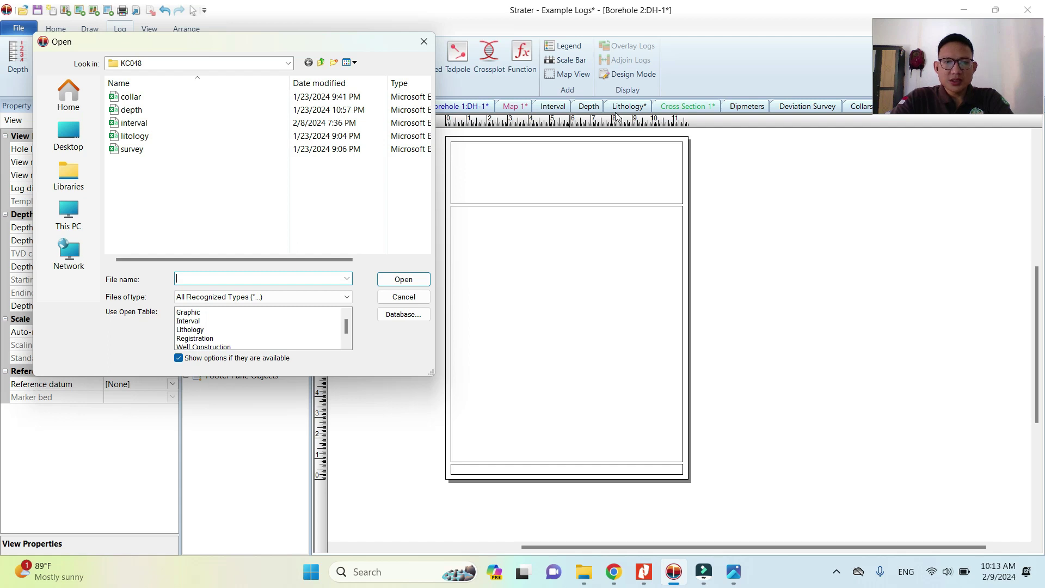
click(196, 330)
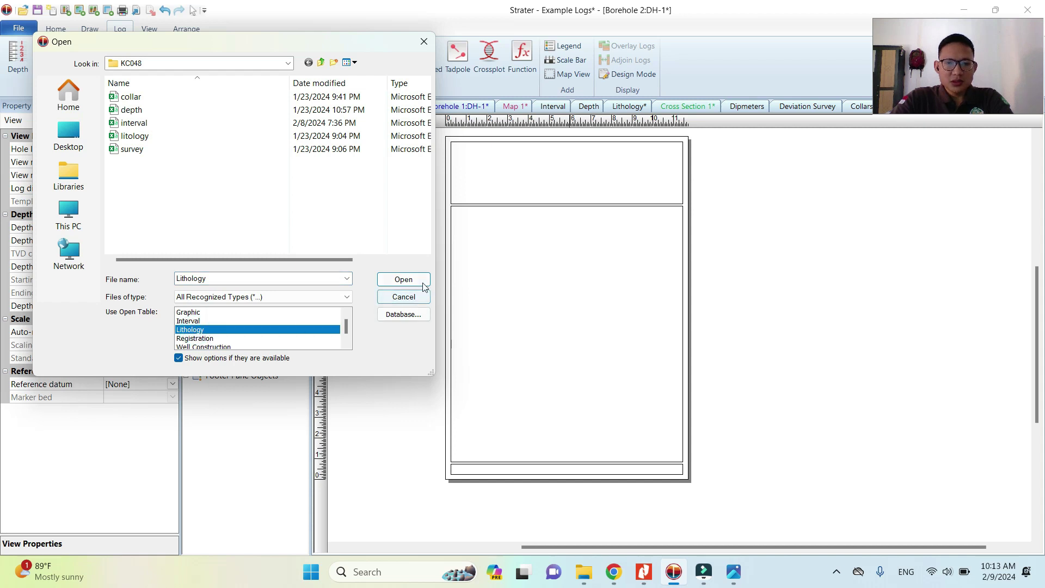
click(403, 279)
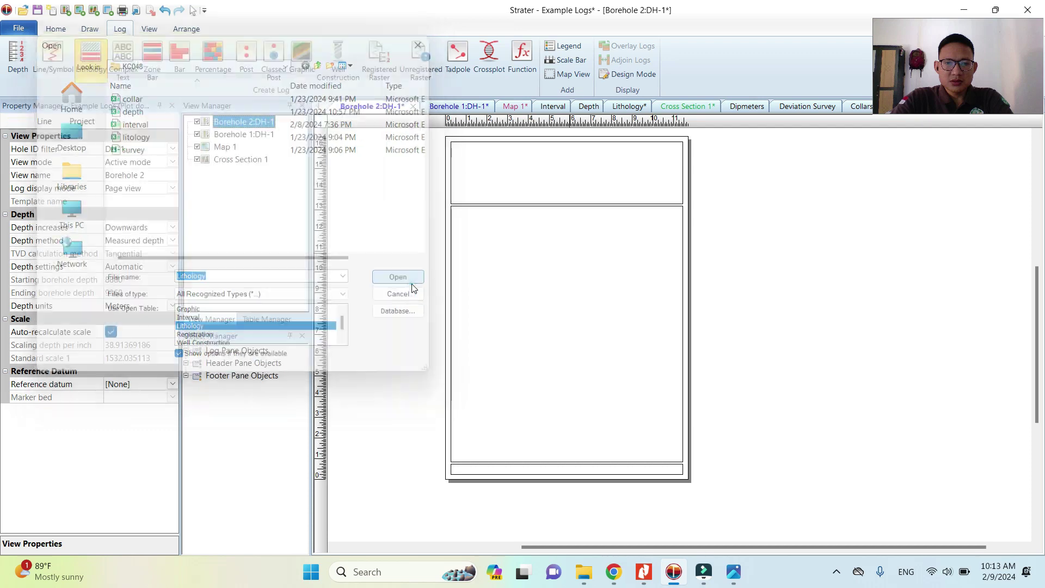
scroll(591, 280, up, 3)
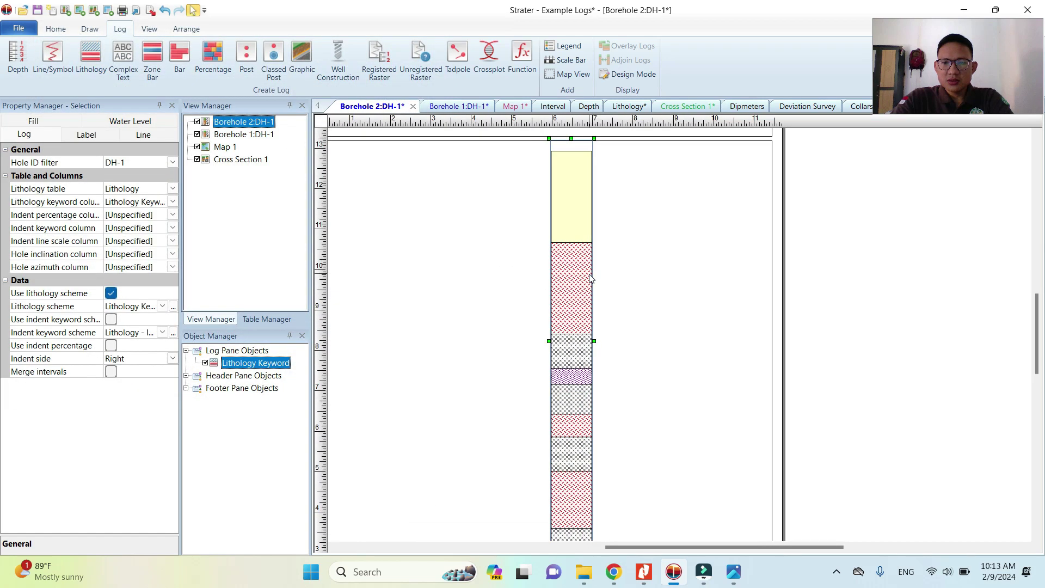
scroll(591, 279, down, 3)
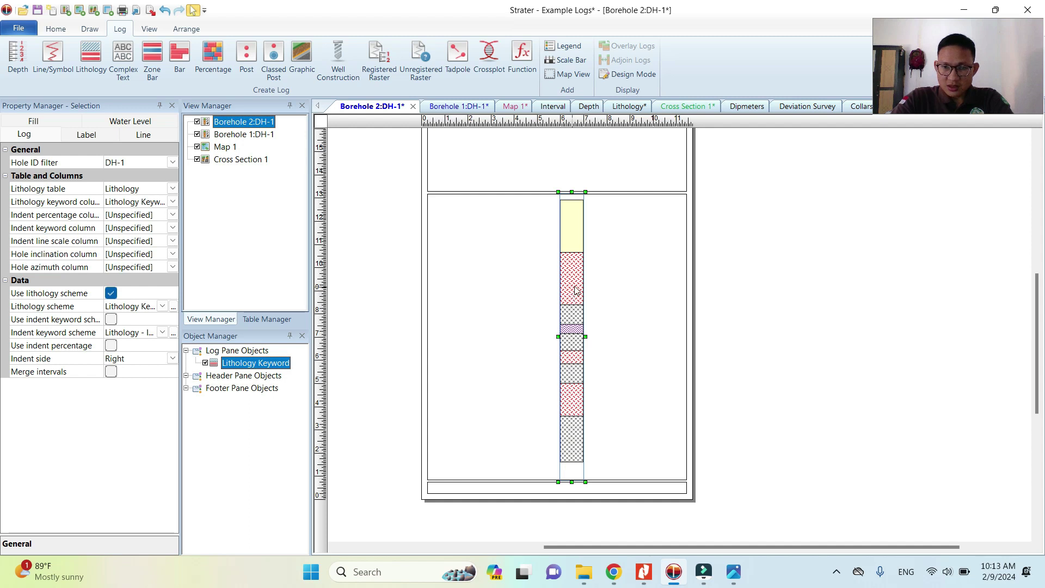
Step: Move the lithology log toward the left edge of the log pane, between about 2 and 3 on the horizontal ruler
drag(584, 282, 609, 288)
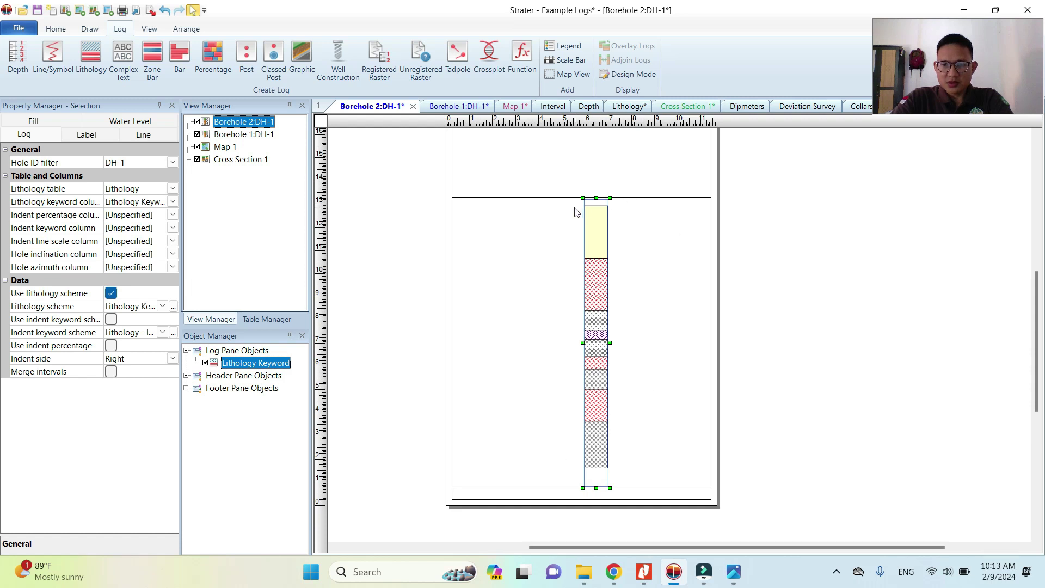
click(419, 225)
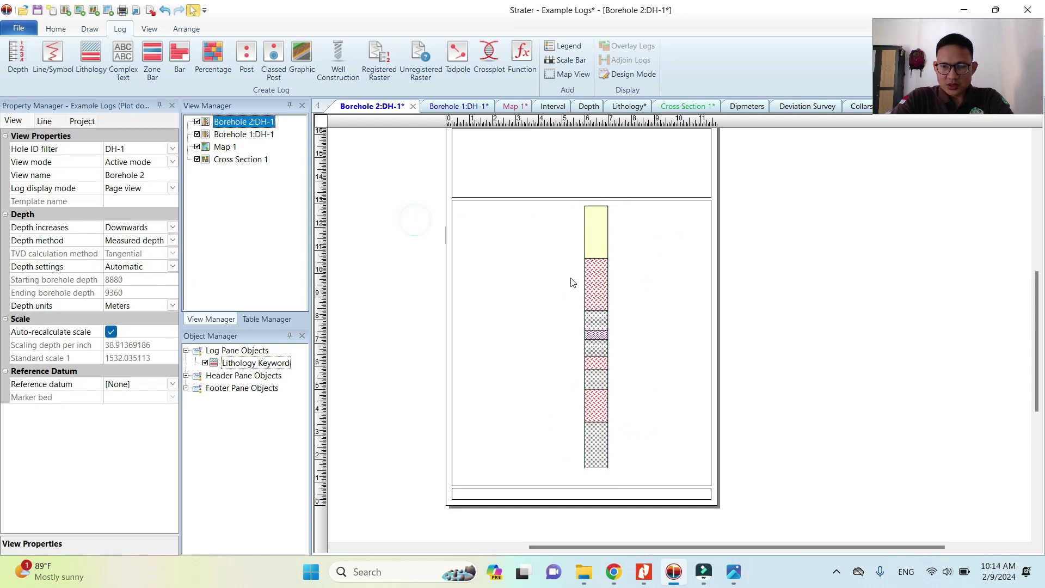
click(596, 283)
click(766, 287)
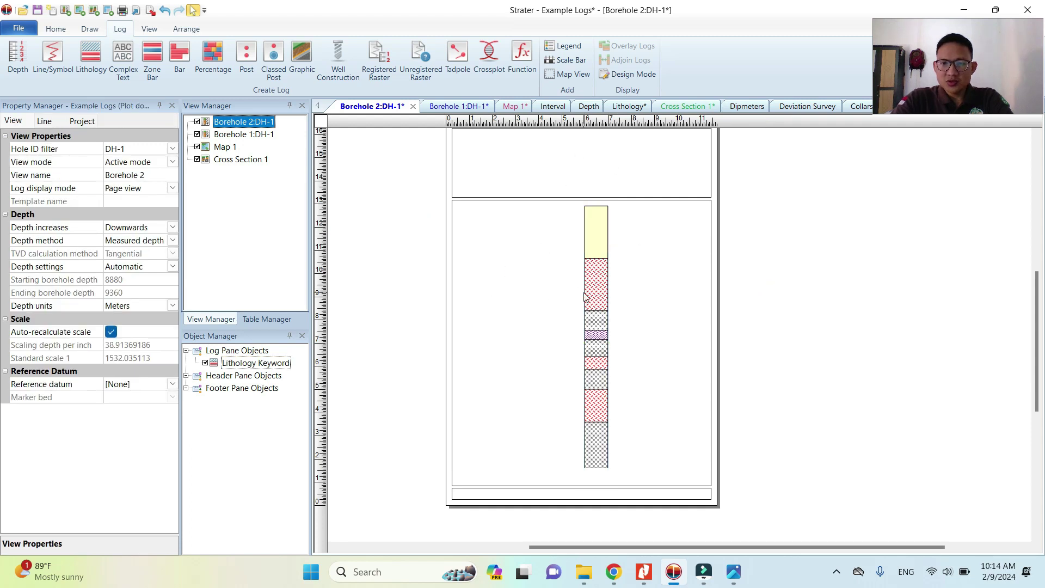
drag(595, 281, 507, 278)
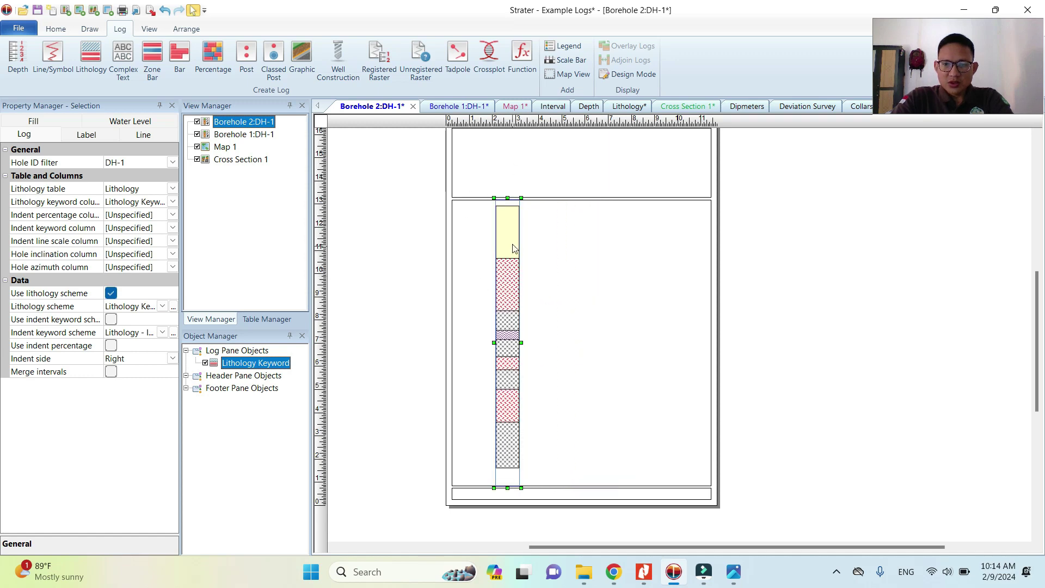
click(430, 224)
Step: View the source table of the lithology log and compare it with the intervals drawn in Borehole 2
click(496, 228)
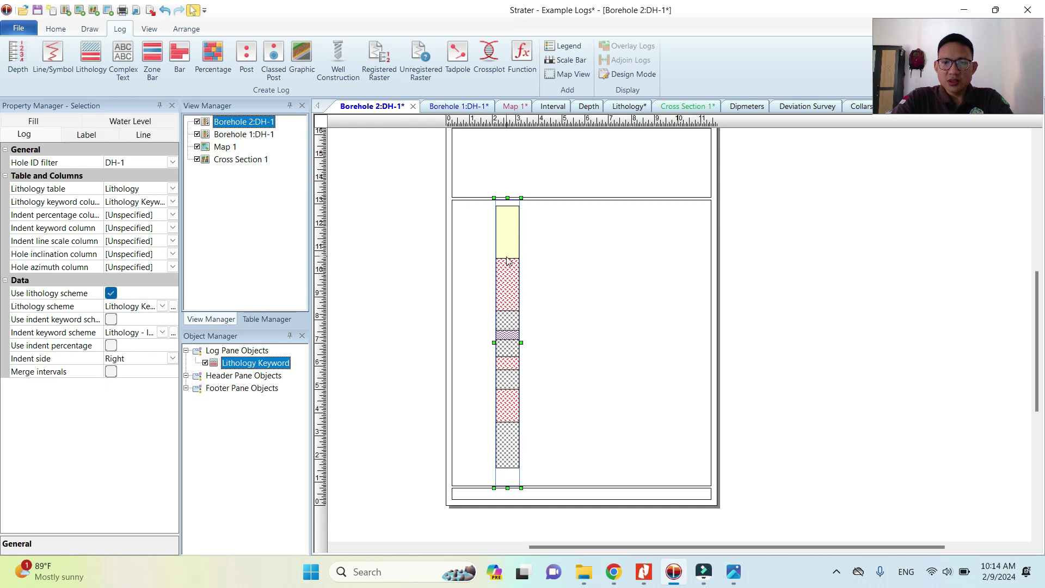
right_click(506, 231)
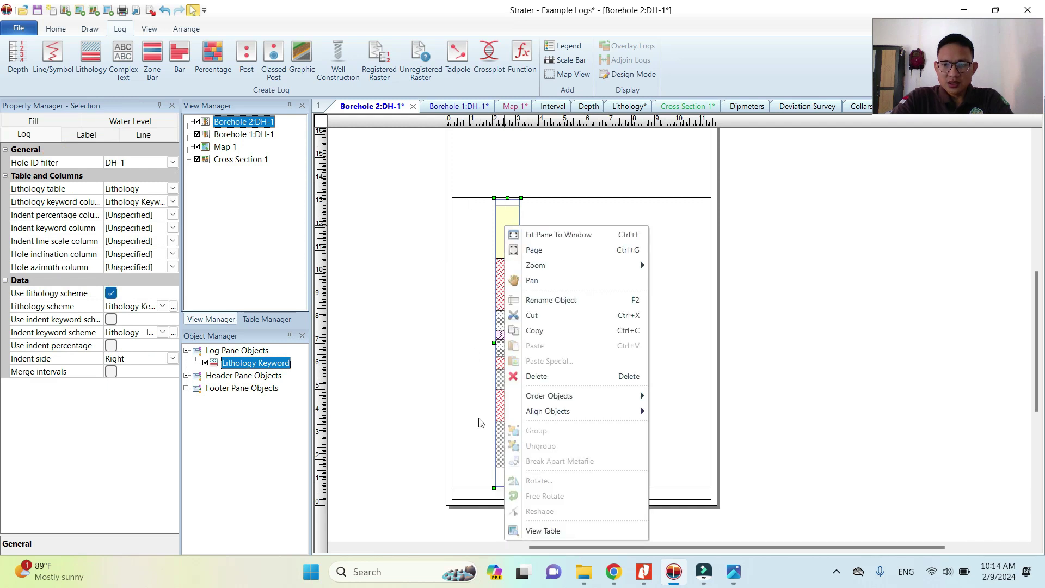
click(533, 530)
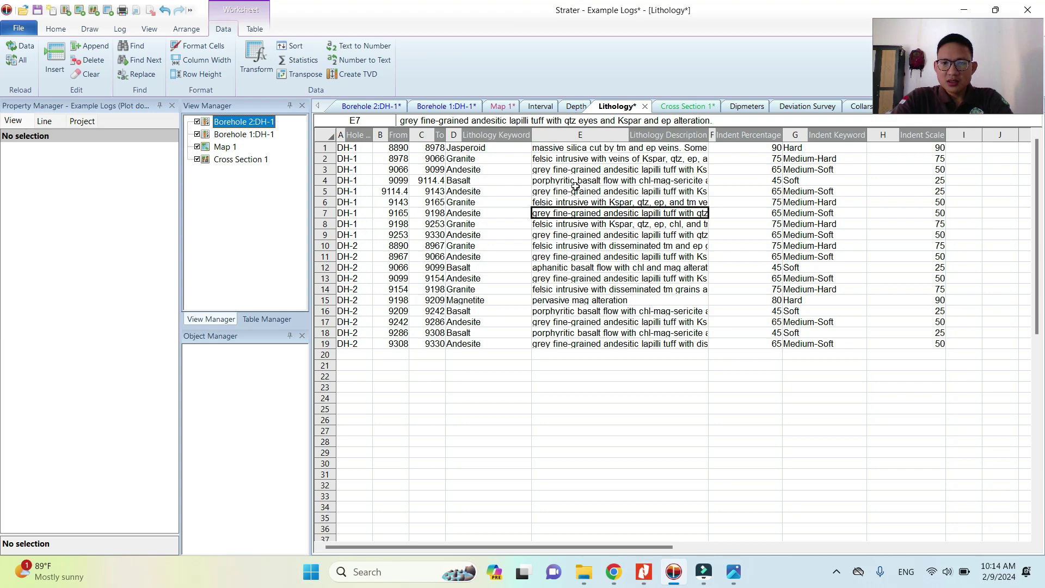
click(370, 105)
click(616, 105)
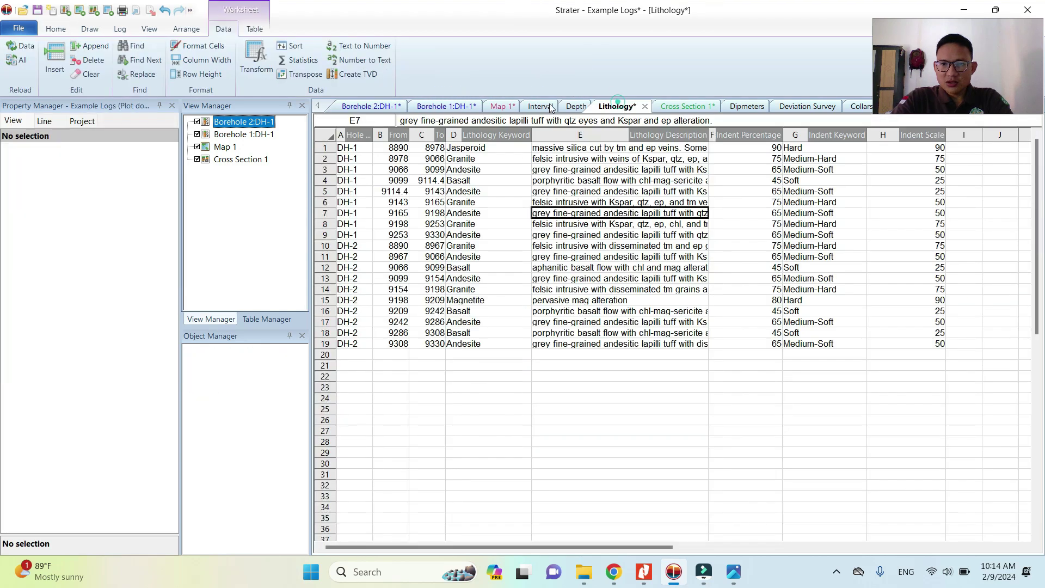
click(388, 107)
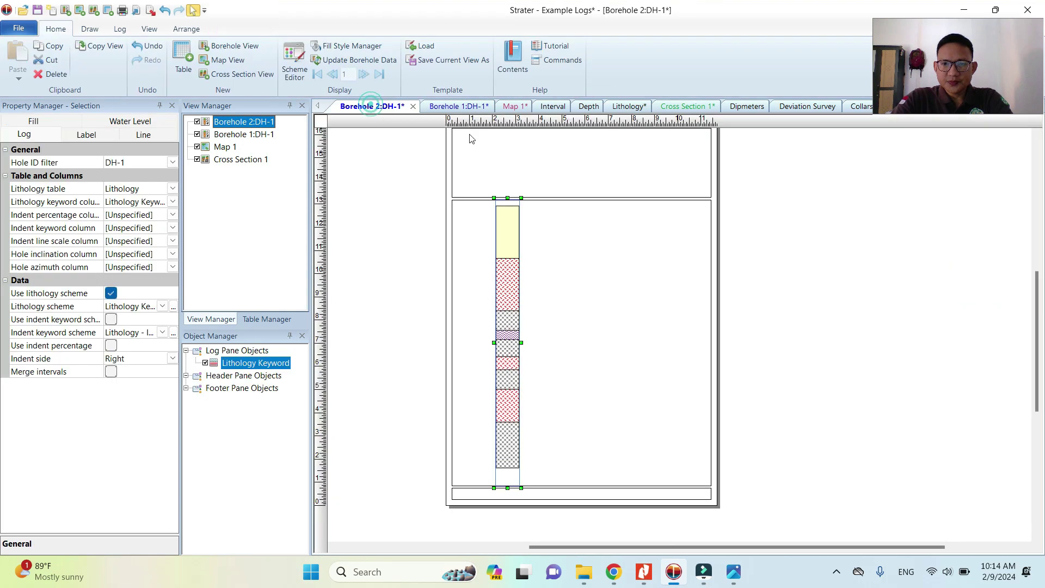
click(586, 109)
click(359, 105)
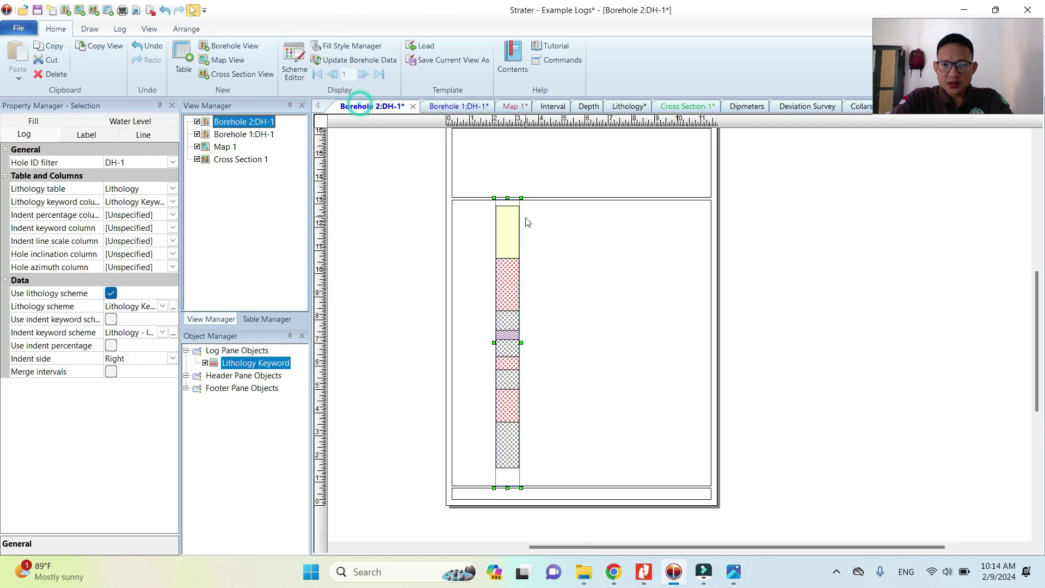
scroll(527, 217, up, 1)
scroll(511, 237, up, 1)
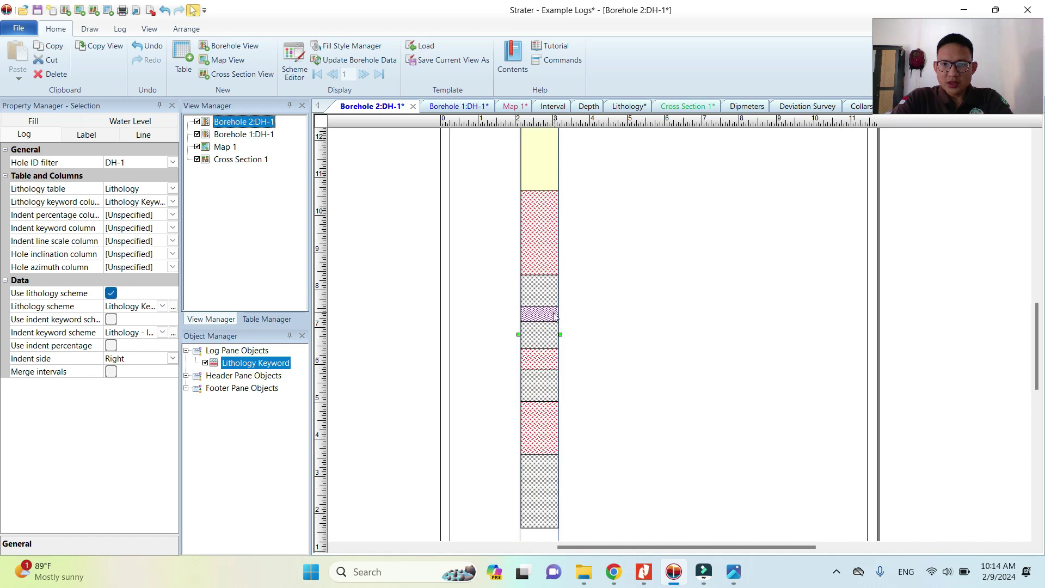
Step: Highlight the DH-1 rows 1 to 9 in the Lithology table and compare them with the log's layers in Borehole 2
click(621, 109)
click(467, 148)
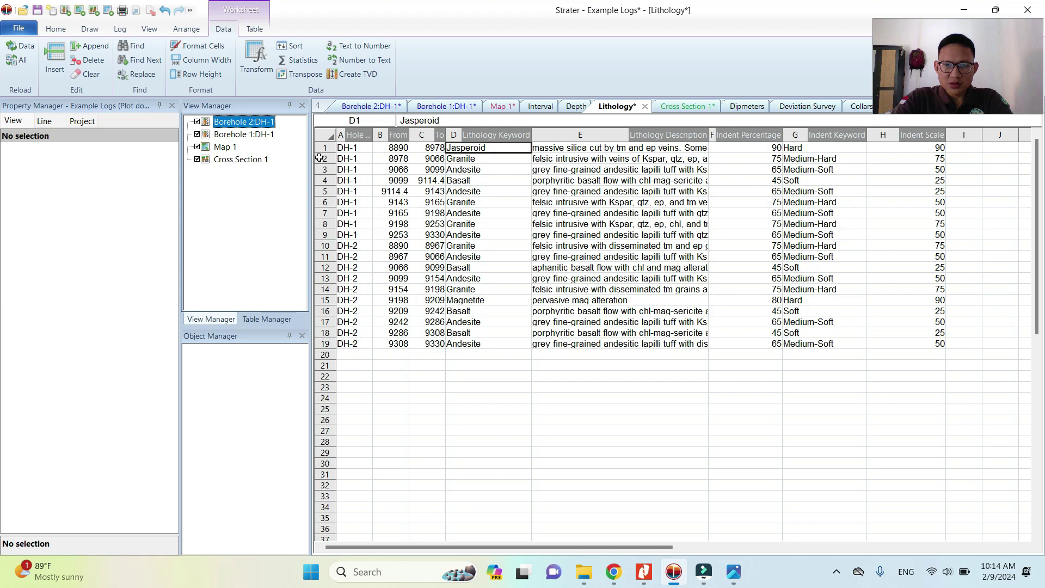
drag(316, 146, 316, 230)
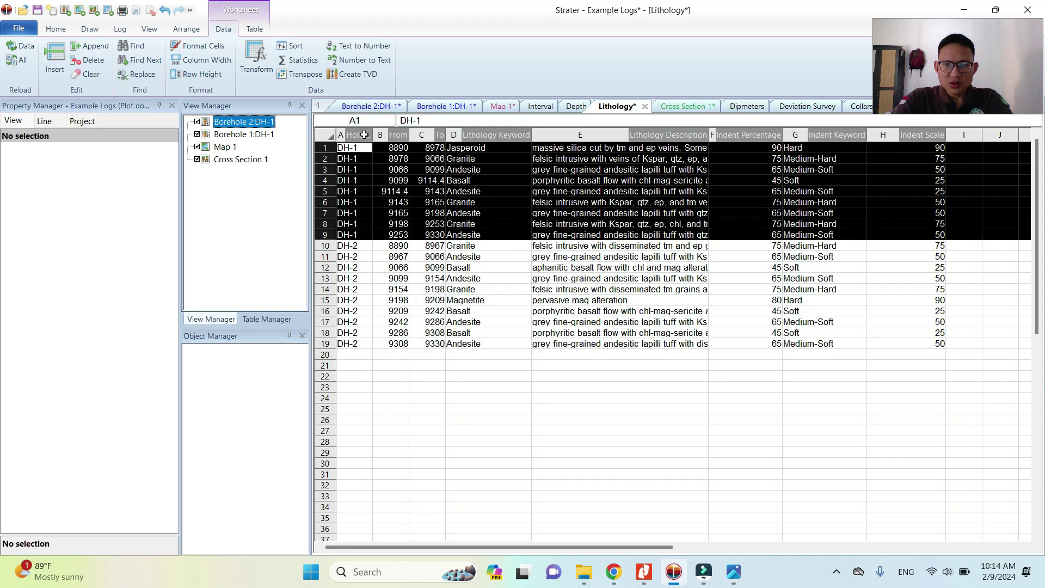
click(374, 107)
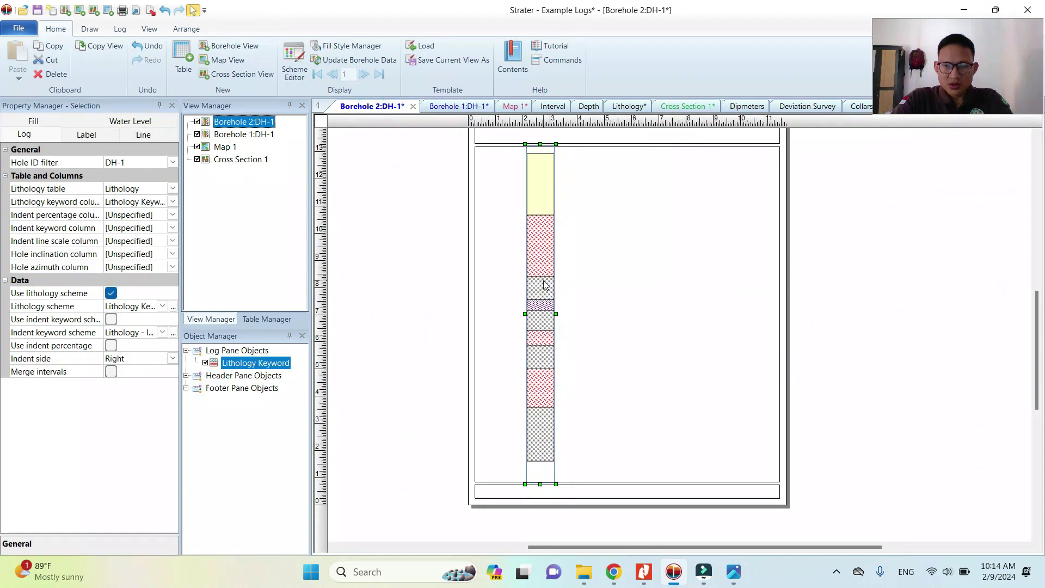
click(570, 269)
click(557, 256)
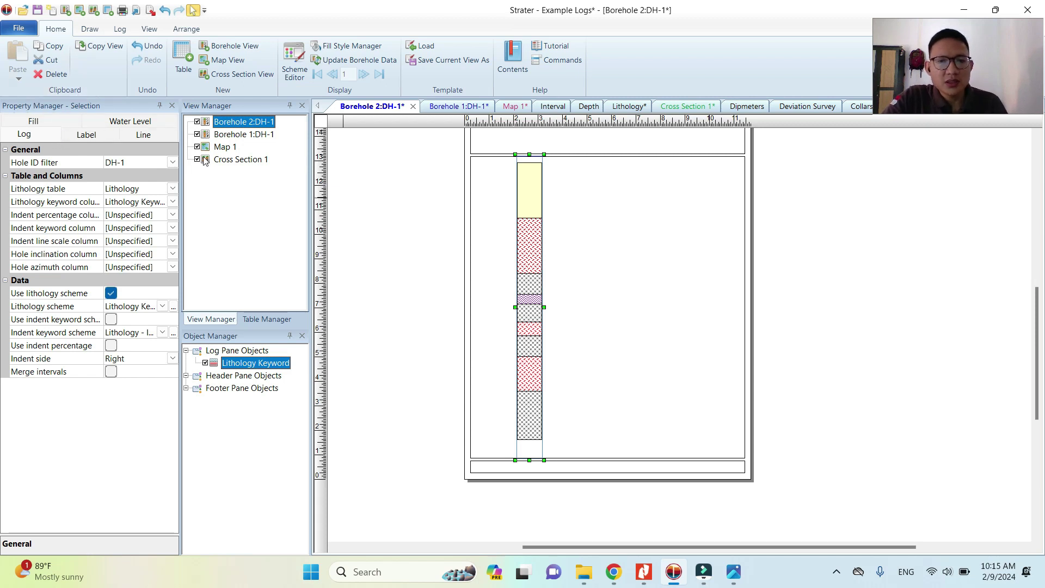
scroll(549, 202, up, 1)
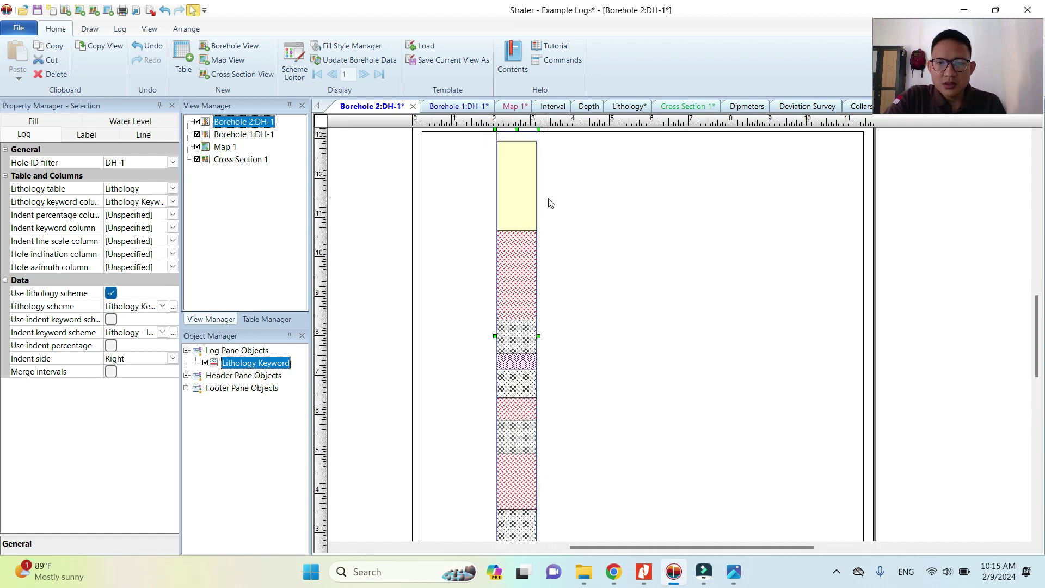
scroll(542, 210, up, 1)
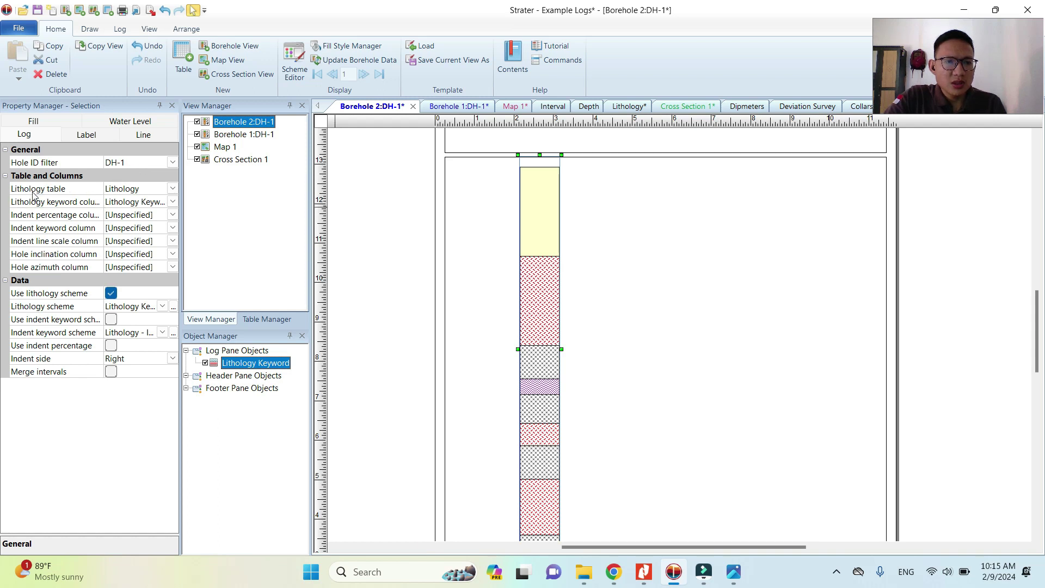
Step: Set the log's lithology table to Lithology and its lithology keyword column to Lithology Keyword
click(124, 192)
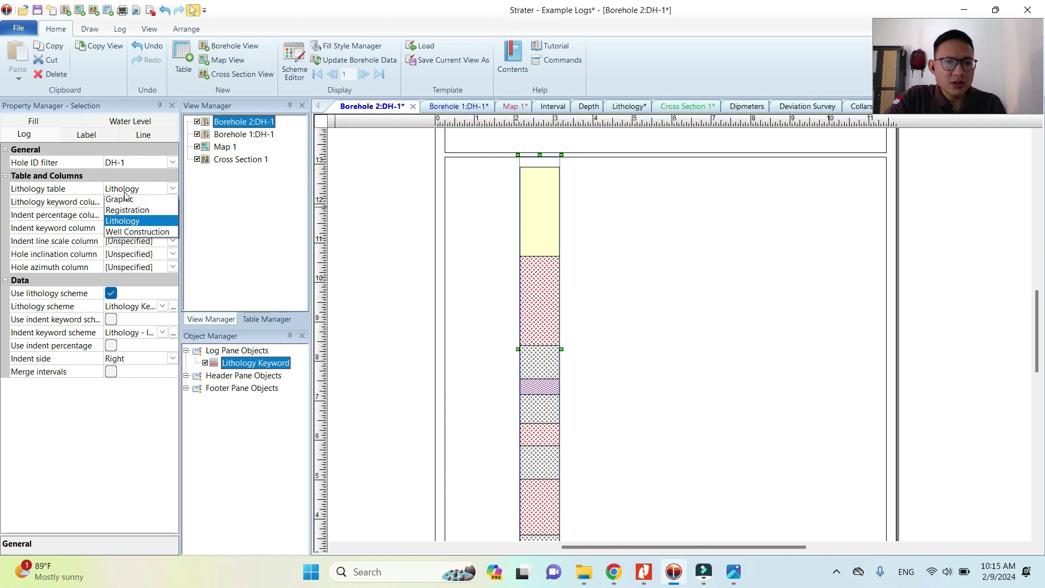
click(122, 234)
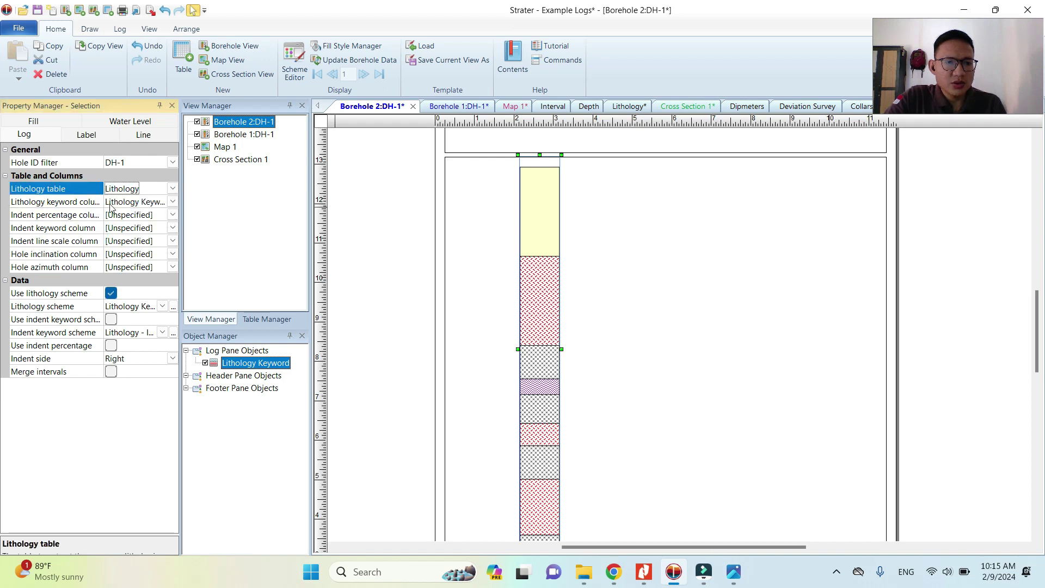
click(134, 204)
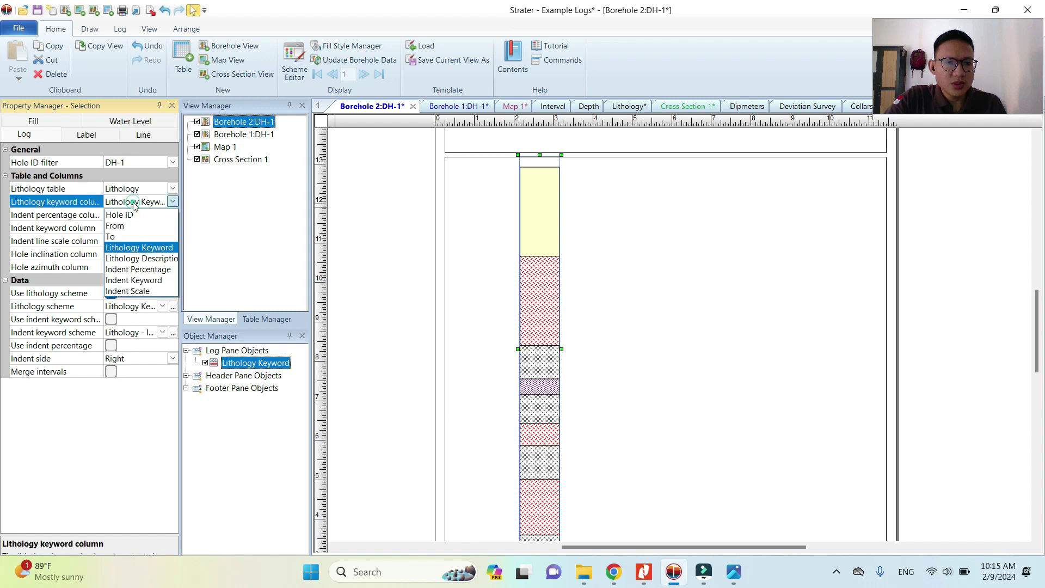
click(135, 252)
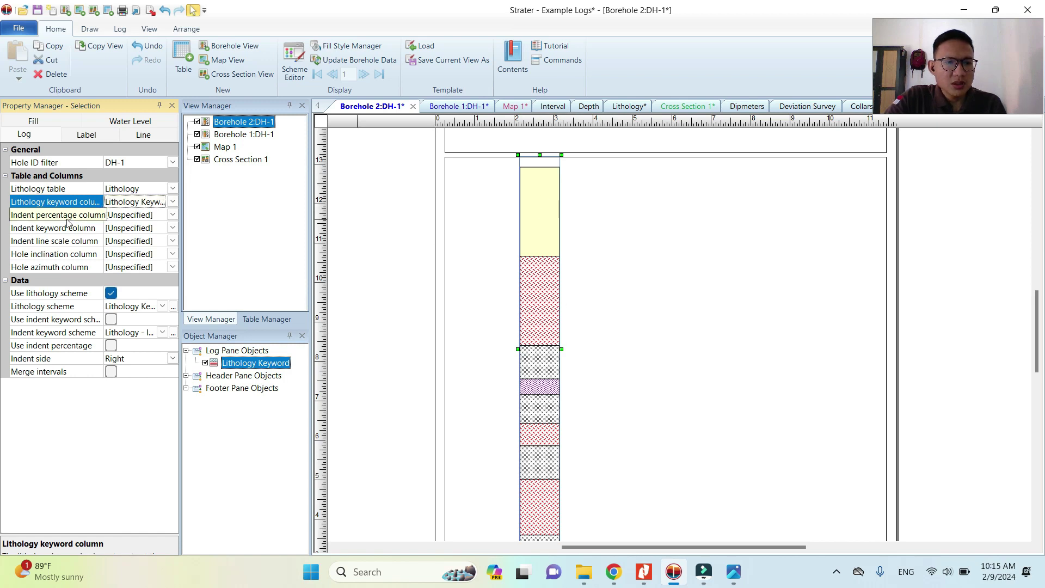
Step: Assign the Indent Percentage, Indent Keyword and Indent Scale columns to the log's indent percentage, indent keyword and indent line scale settings
click(165, 215)
click(152, 293)
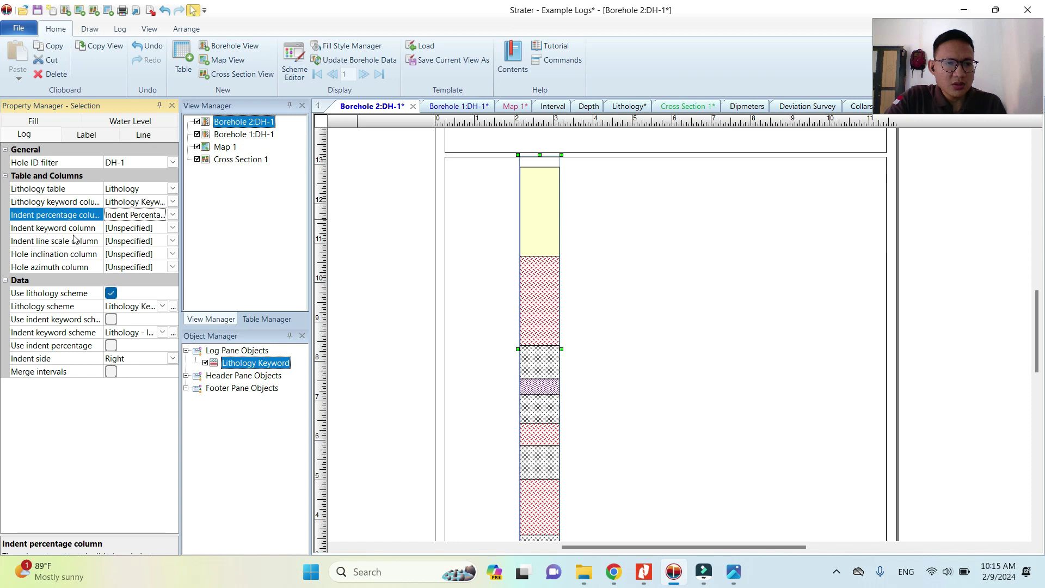
click(173, 228)
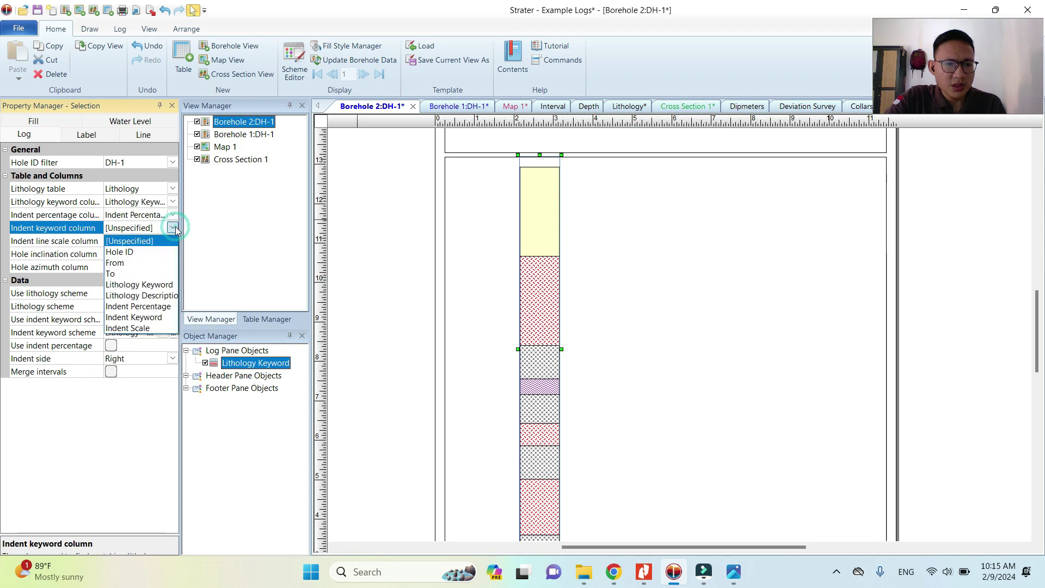
click(161, 317)
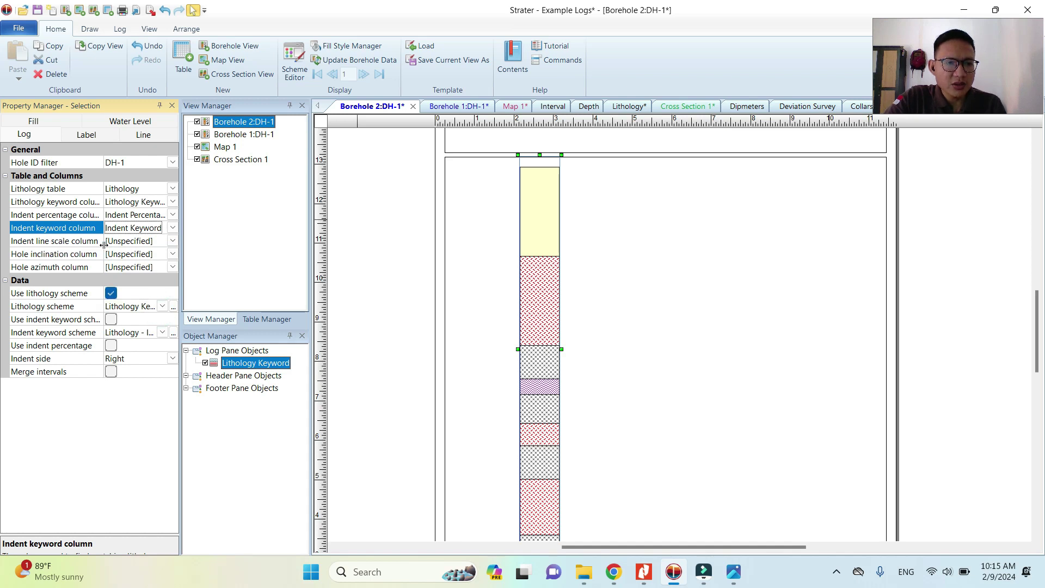
click(172, 240)
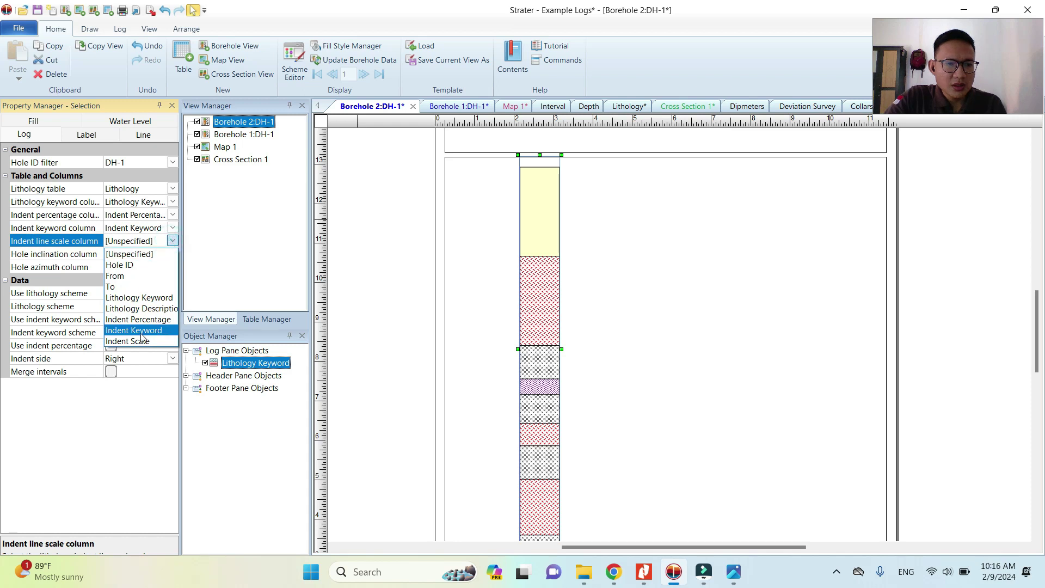
click(140, 342)
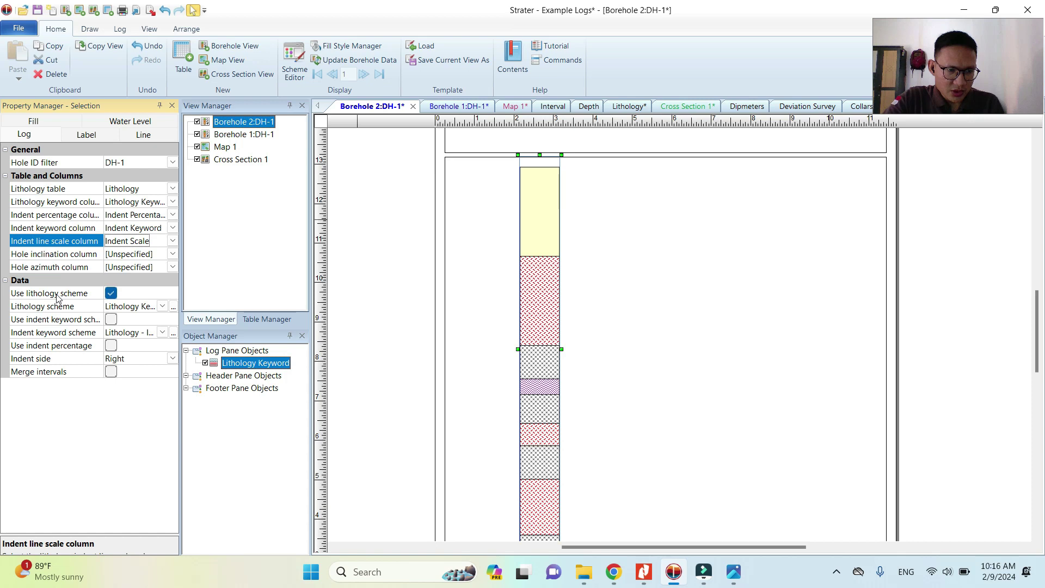
Step: Turn the lithology scheme off and back on for the lithology log and check its patterns
click(111, 294)
click(111, 293)
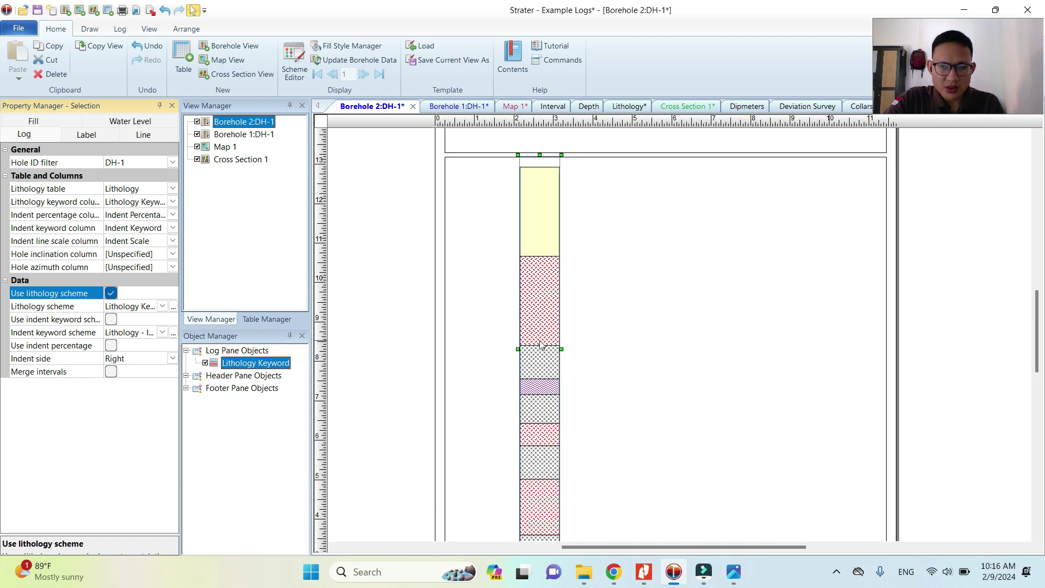
scroll(539, 326, down, 2)
scroll(531, 268, down, 2)
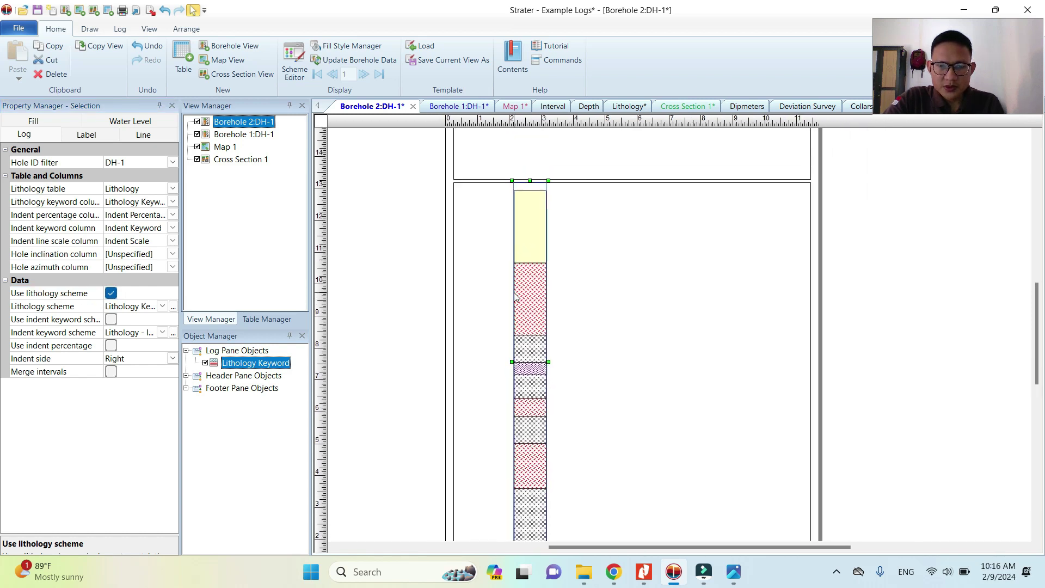
scroll(517, 297, up, 1)
click(398, 229)
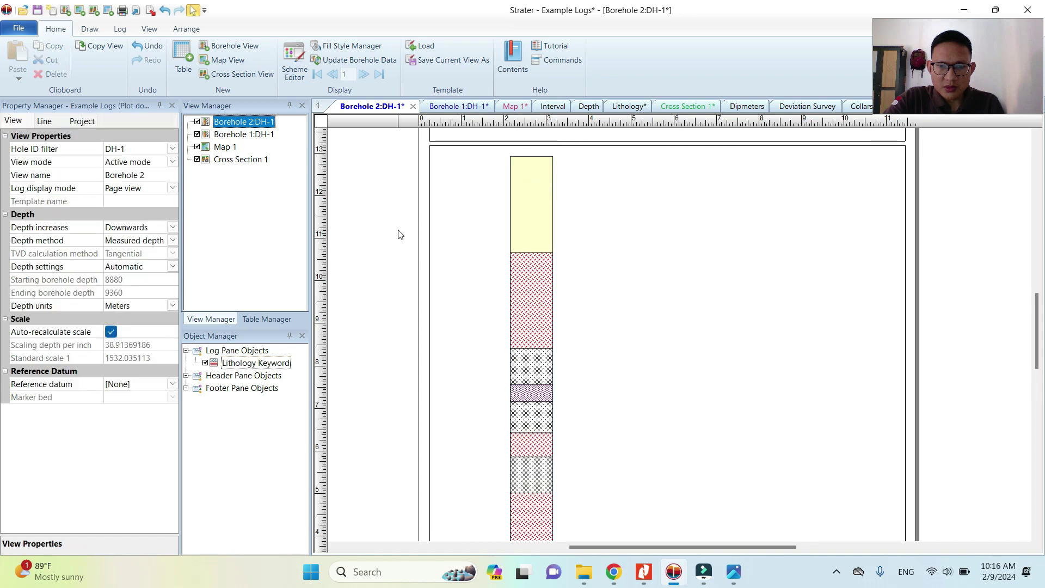
Step: Enable the indent keyword scheme for the lithology log and inspect the edges of its layers
click(523, 265)
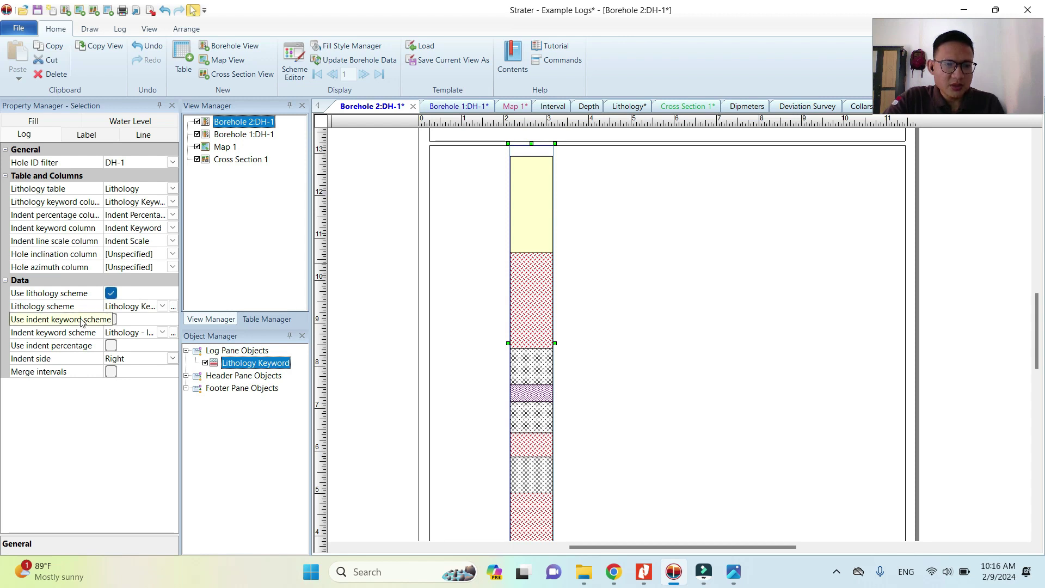
scroll(536, 172, up, 1)
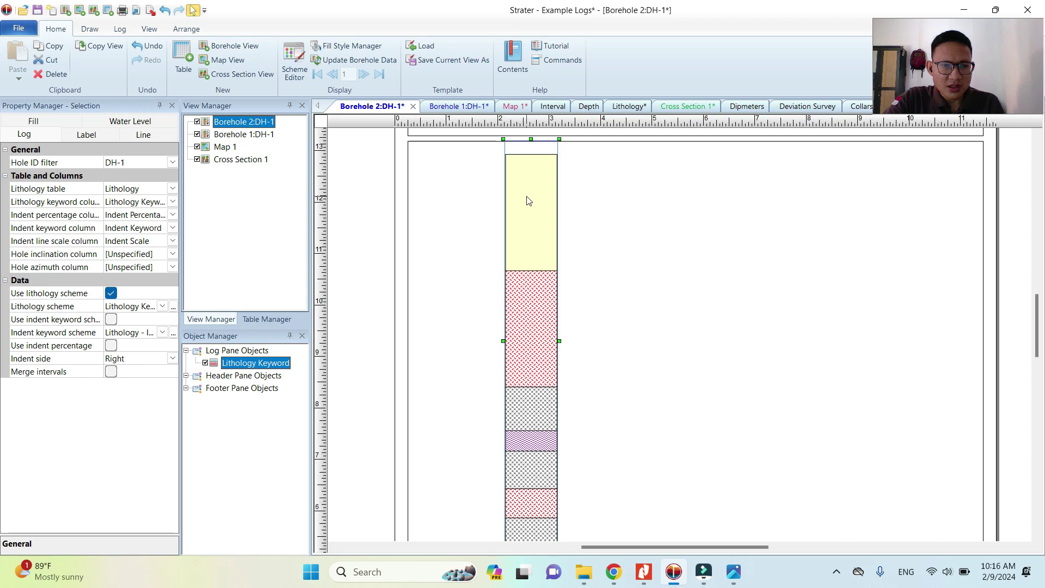
click(111, 320)
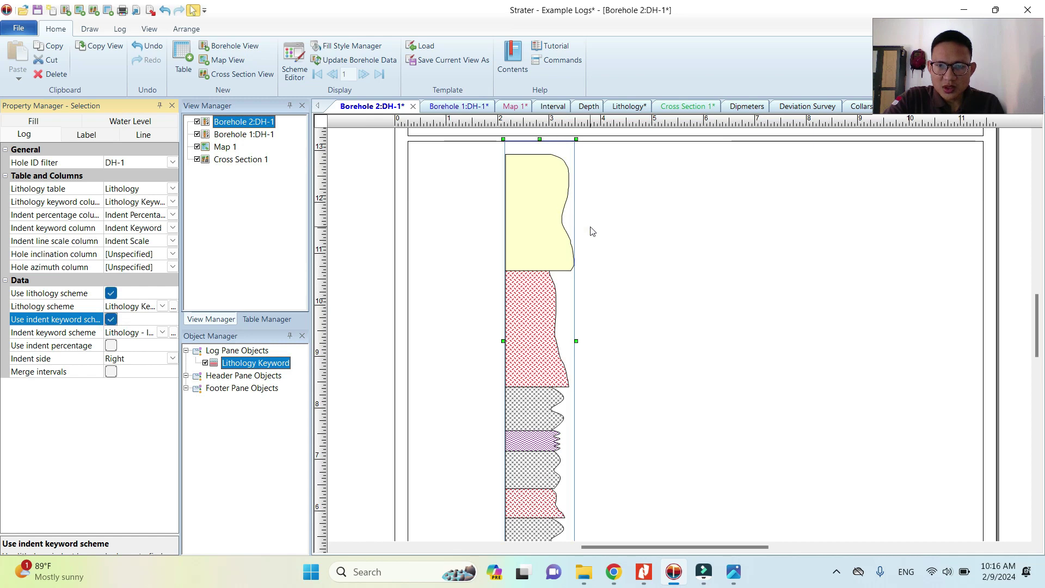
scroll(586, 276, down, 5)
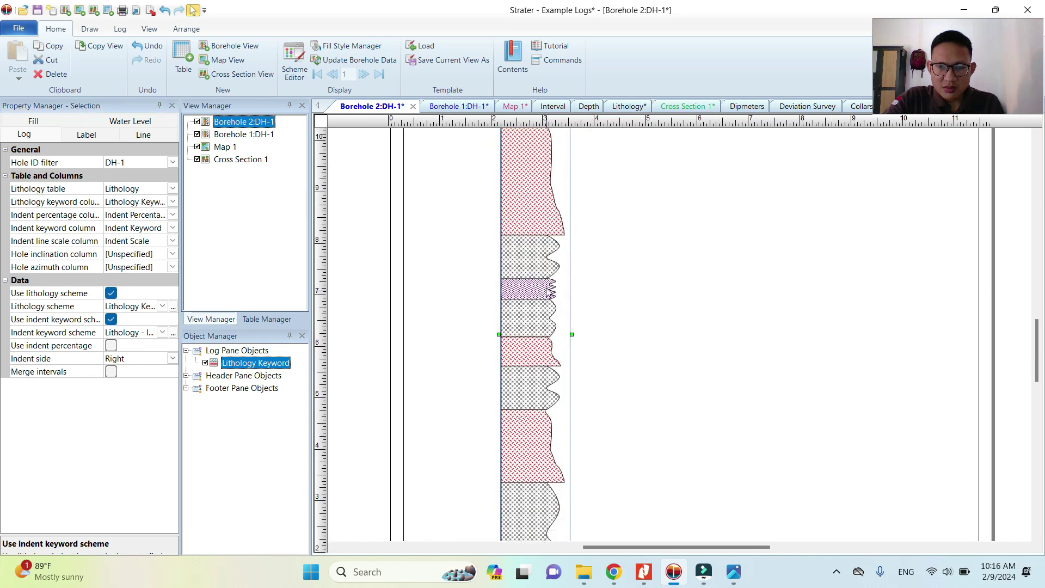
scroll(544, 256, up, 4)
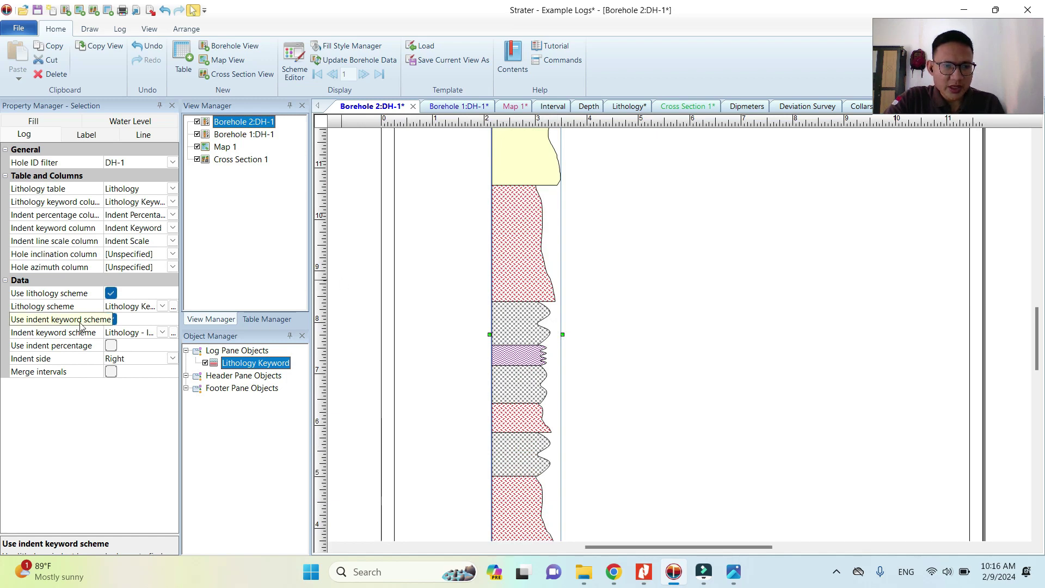
Step: Display the lithology log's source table and examine the Indent Keyword value assigned to each interval
right_click(513, 261)
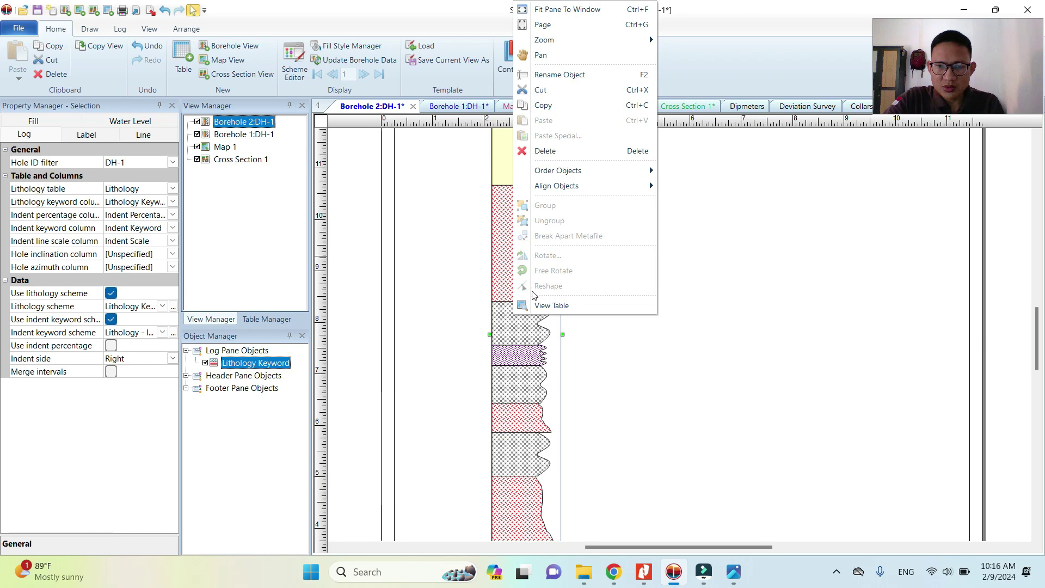
click(544, 310)
click(716, 235)
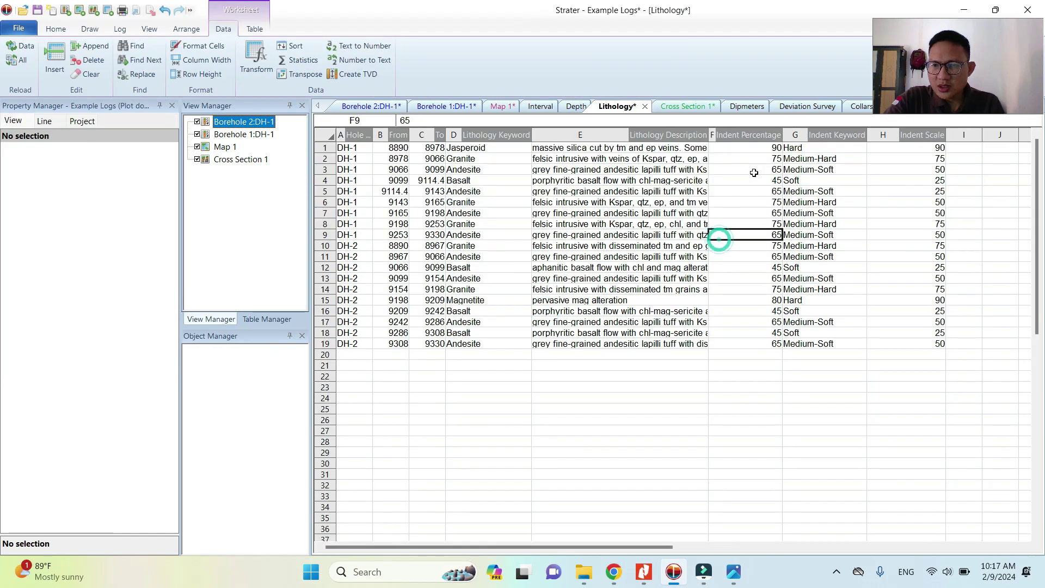
click(817, 133)
drag(813, 147, 808, 350)
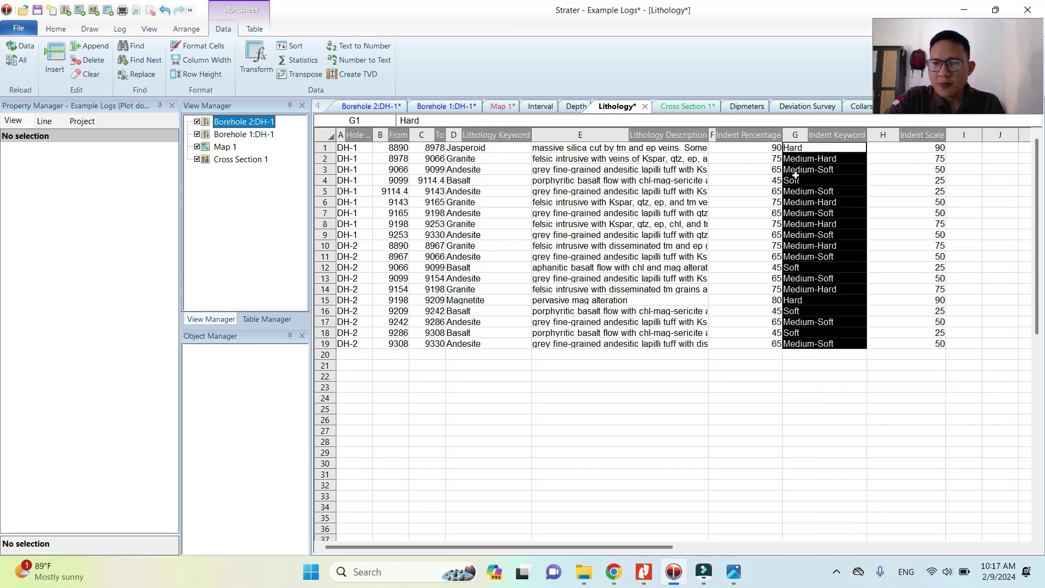
click(805, 150)
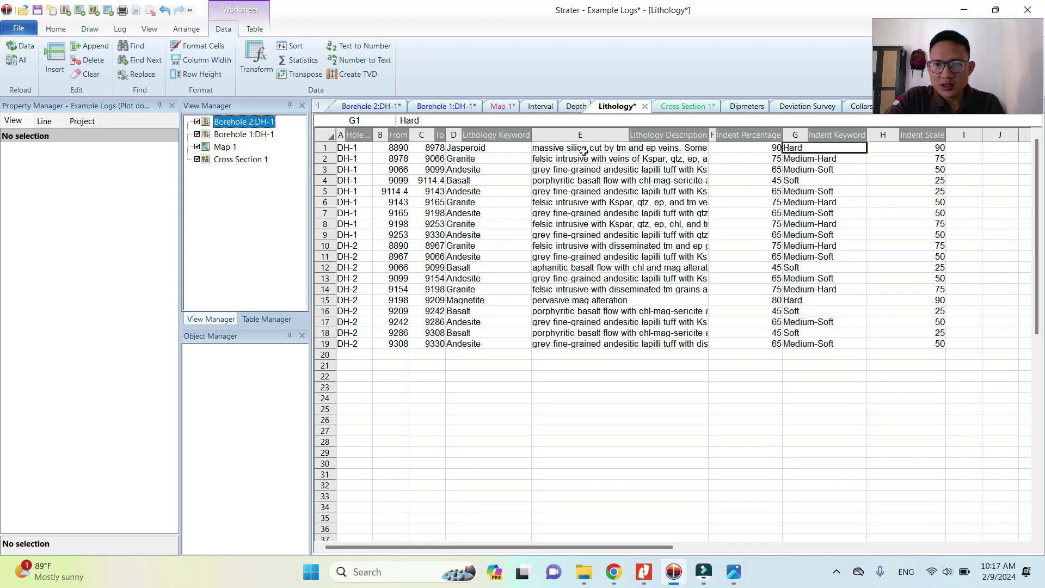
Step: Compare the layer edges in the Borehole 2 lithology log with the indent values in the Lithology table
click(382, 107)
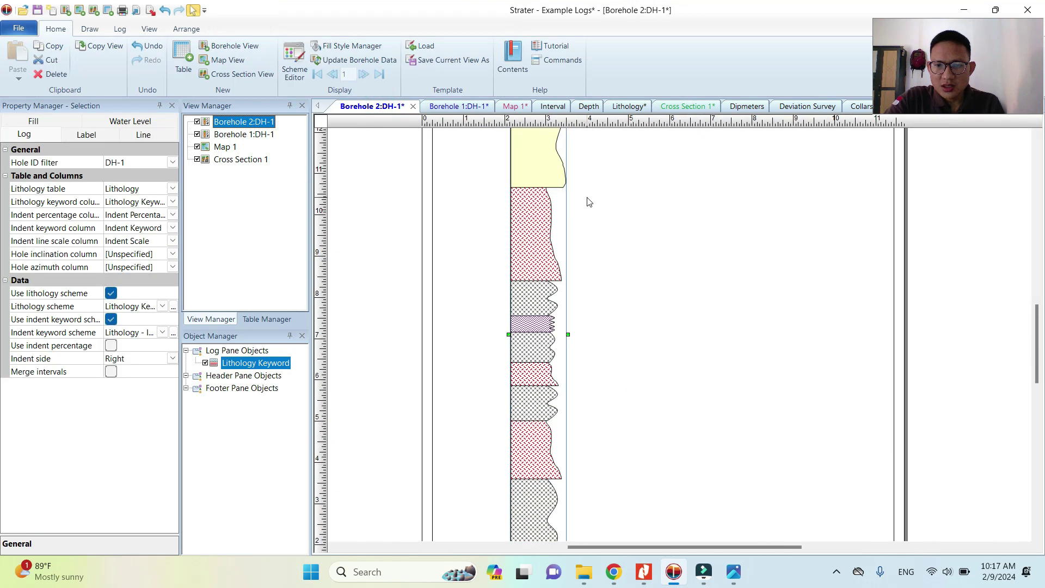
scroll(591, 212, down, 3)
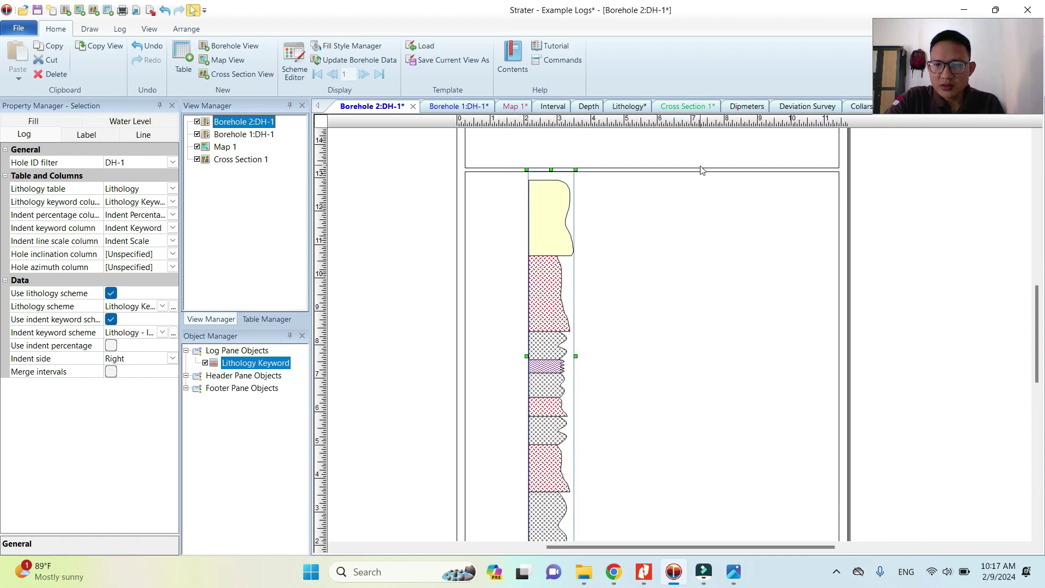
click(626, 107)
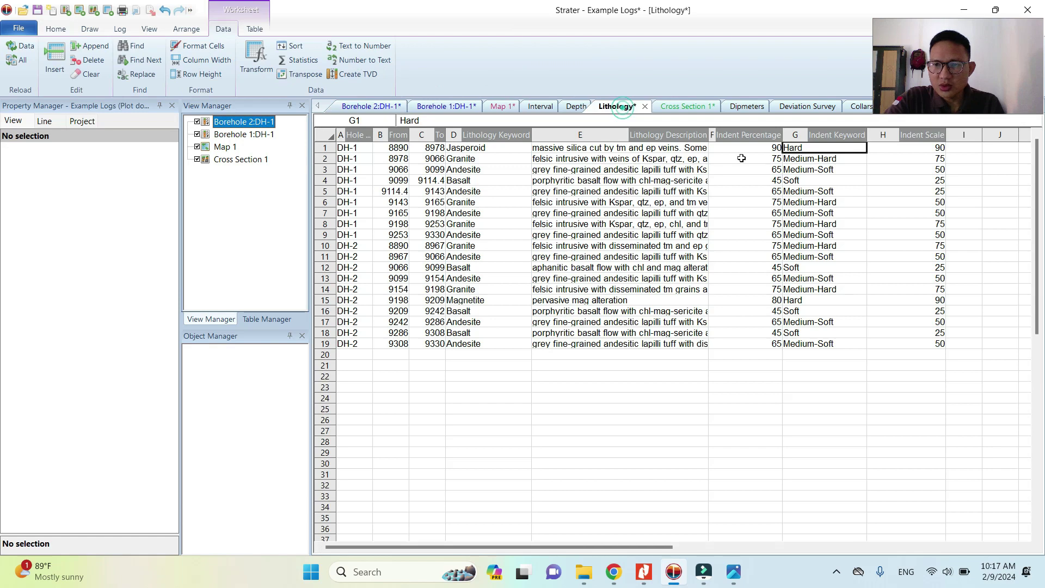
click(364, 109)
scroll(545, 233, down, 2)
scroll(545, 233, up, 3)
click(368, 228)
click(564, 236)
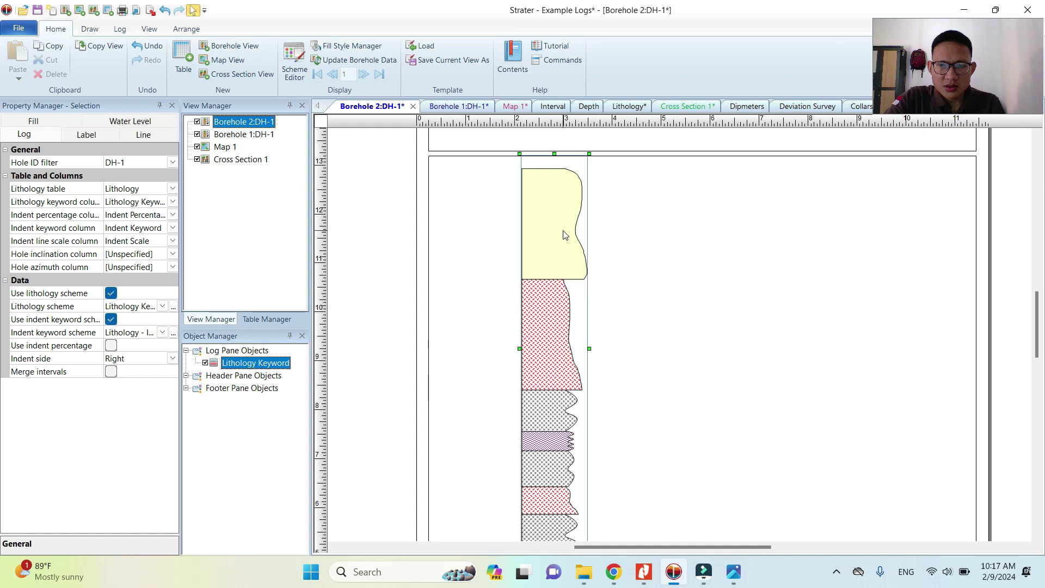
Step: Disable the indent keyword scheme, enable indent percentage for the lithology log, and inspect the layer widths
click(111, 319)
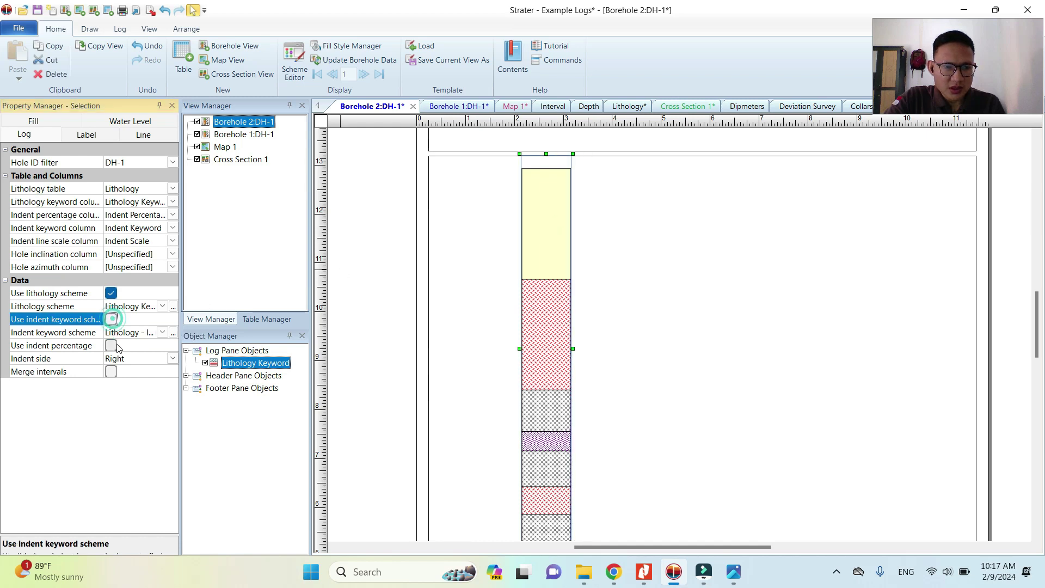
click(68, 326)
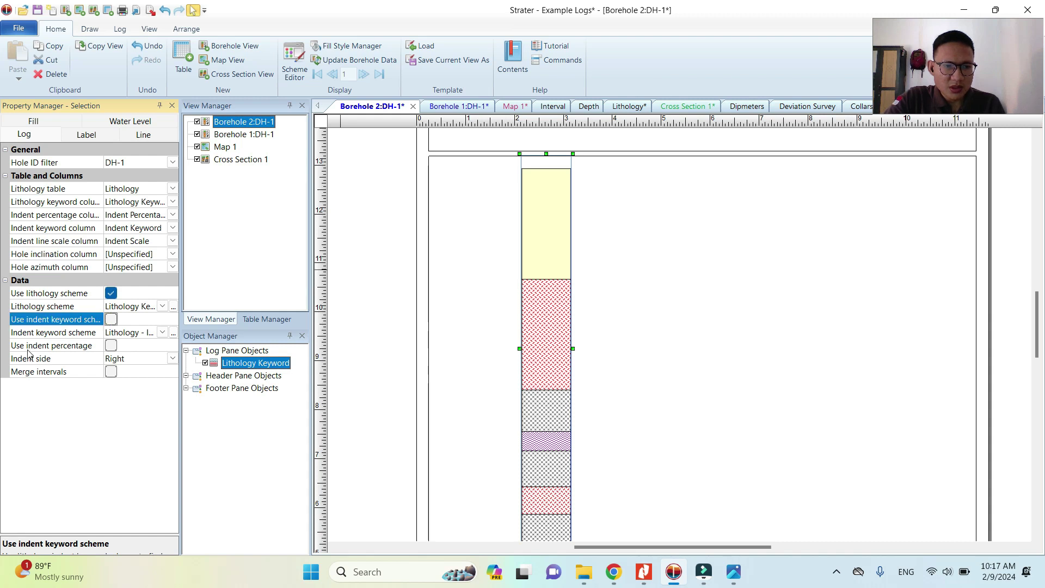
click(111, 346)
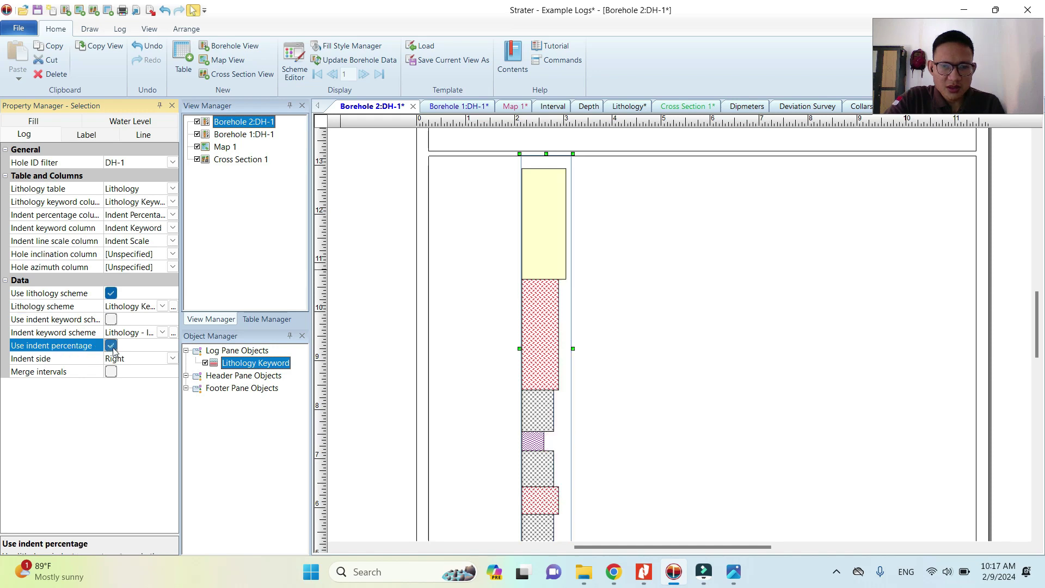
scroll(569, 260, up, 2)
scroll(569, 260, down, 3)
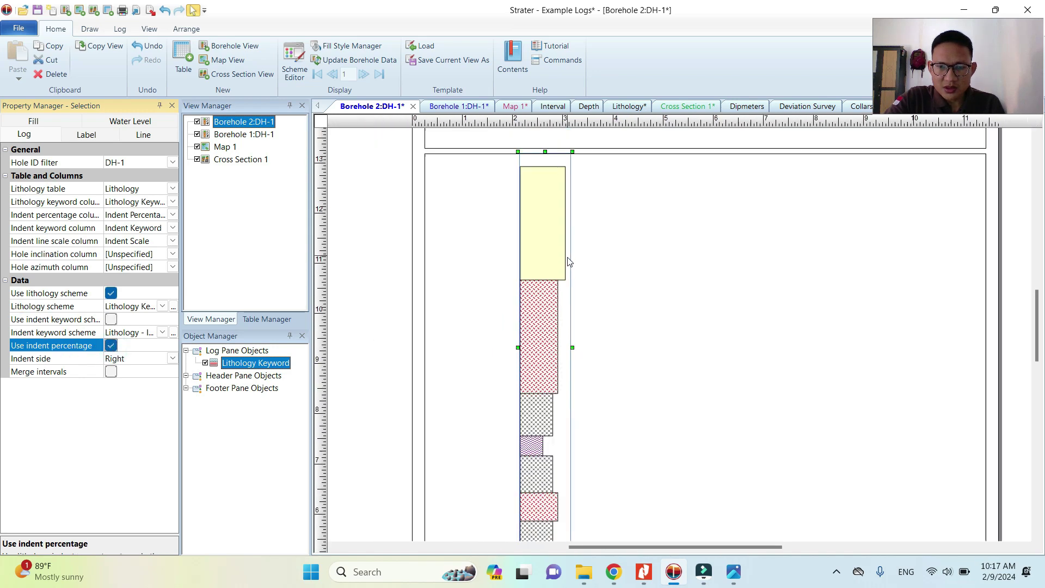
scroll(562, 267, up, 3)
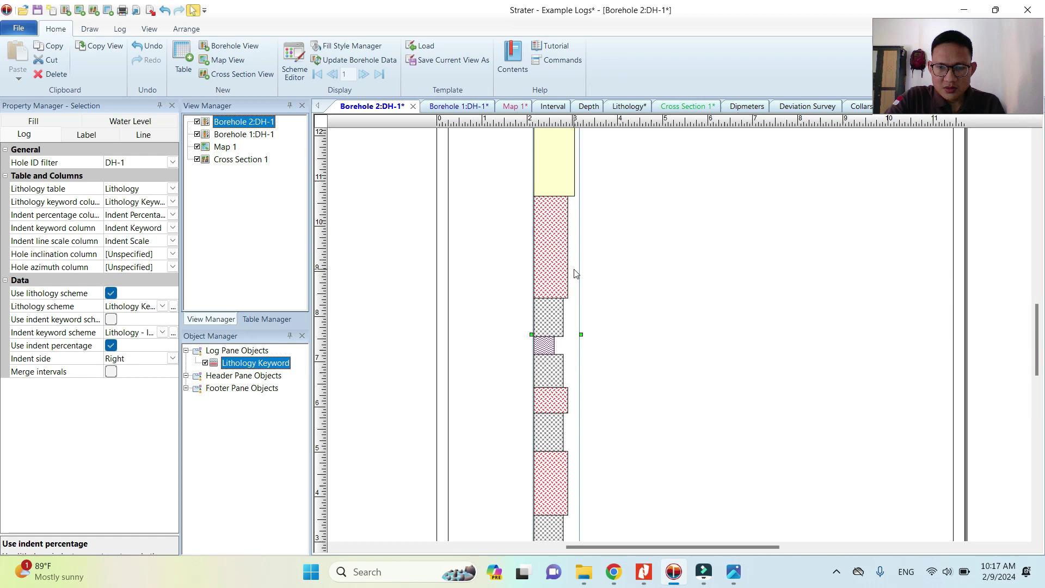
scroll(561, 294, up, 1)
scroll(560, 313, down, 5)
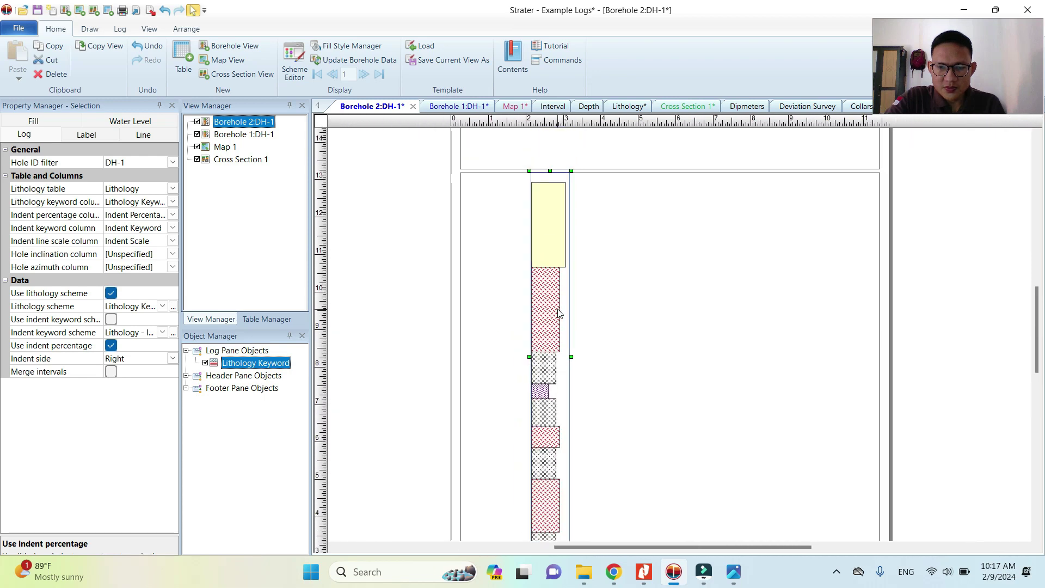
scroll(542, 355, down, 2)
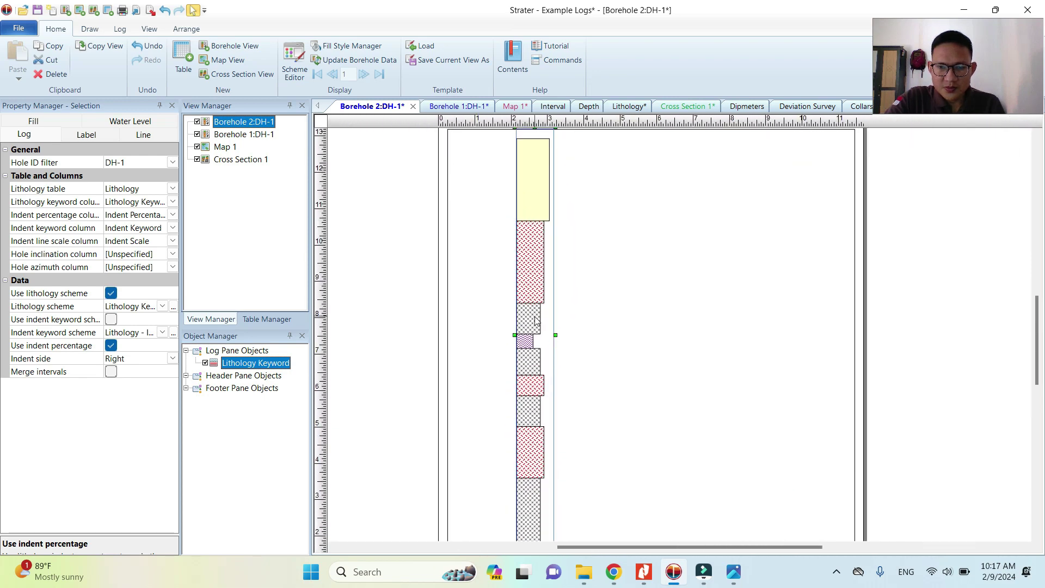
Step: Enable the indent keyword scheme together with indent percentage for the lithology log, toggling the percentage to compare its effect
click(615, 261)
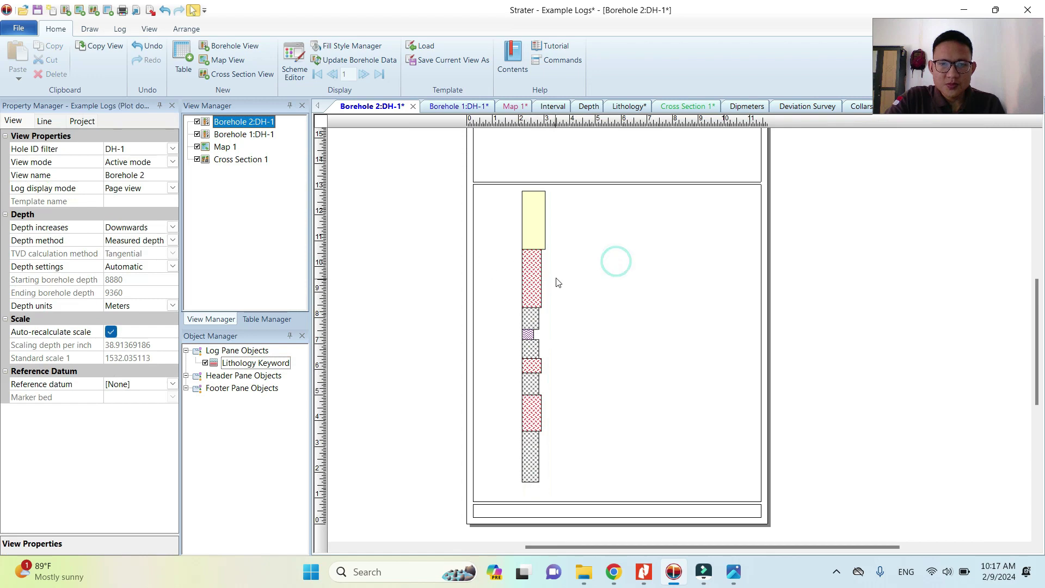
click(536, 255)
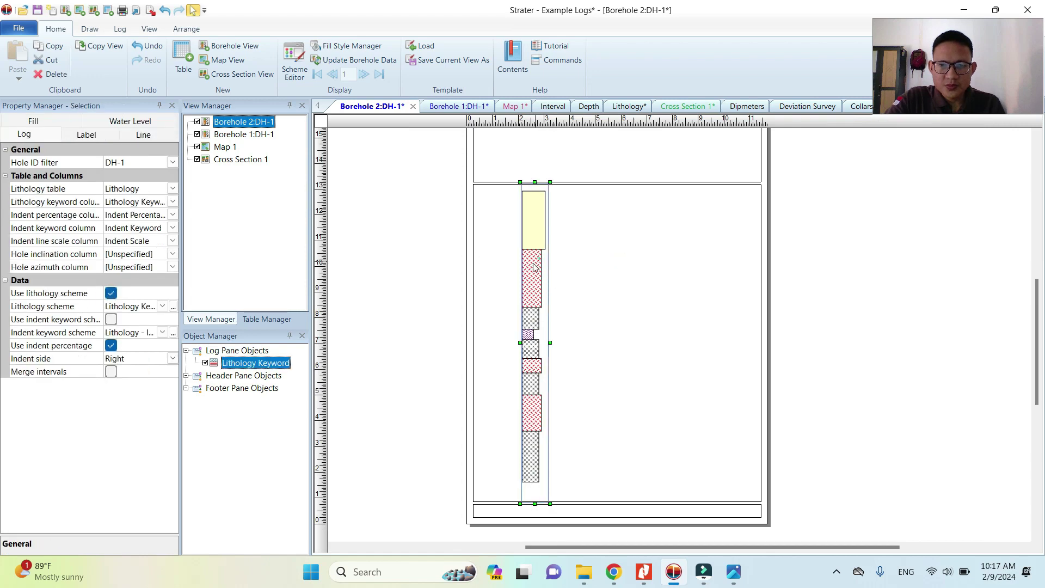
click(111, 319)
click(111, 346)
click(111, 347)
click(111, 346)
click(111, 346)
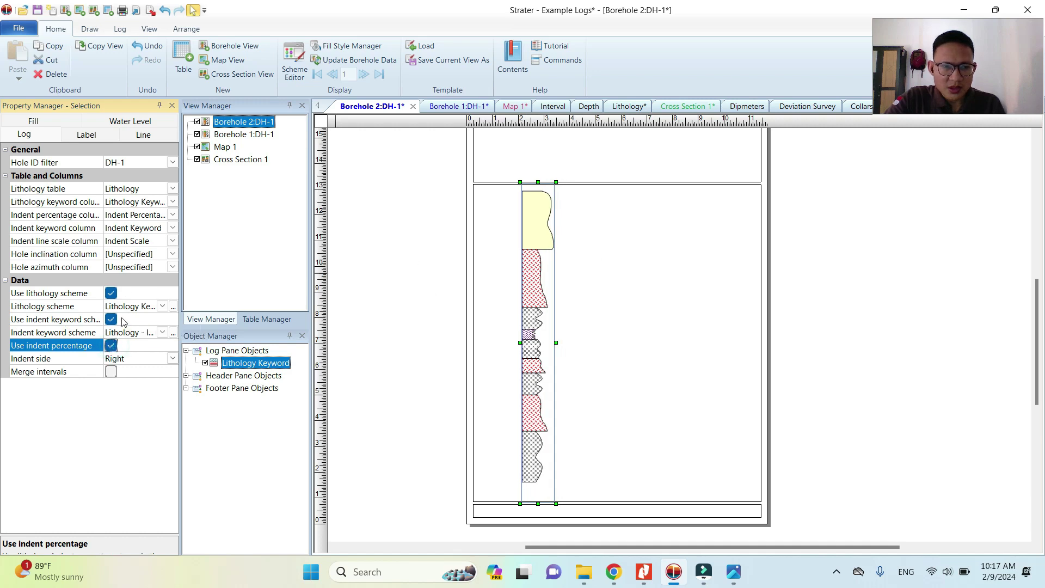
Step: Inspect the combined layer edges of the lithology log and check its merge intervals setting
scroll(625, 235, up, 3)
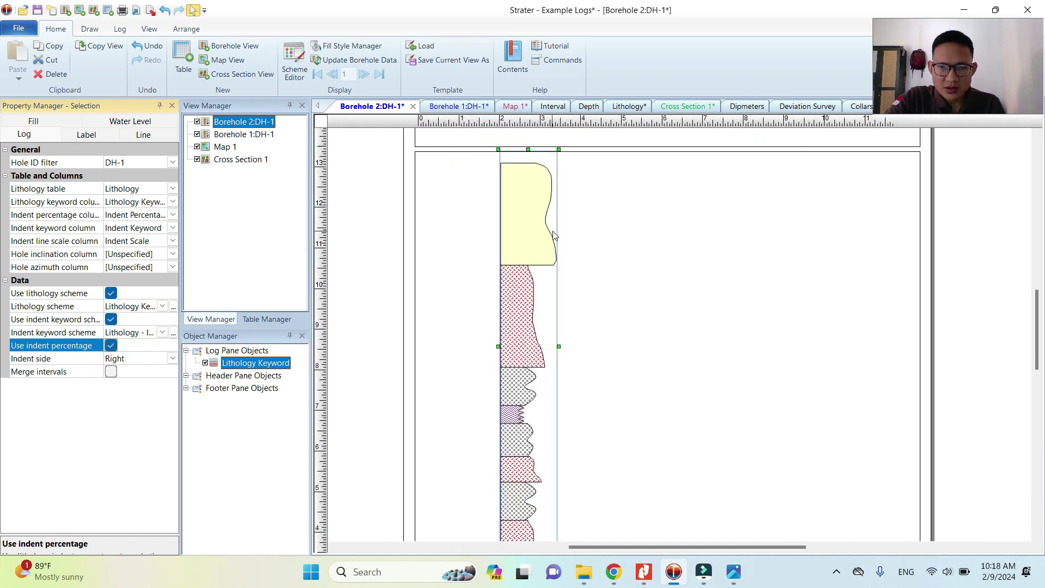
click(418, 211)
click(550, 220)
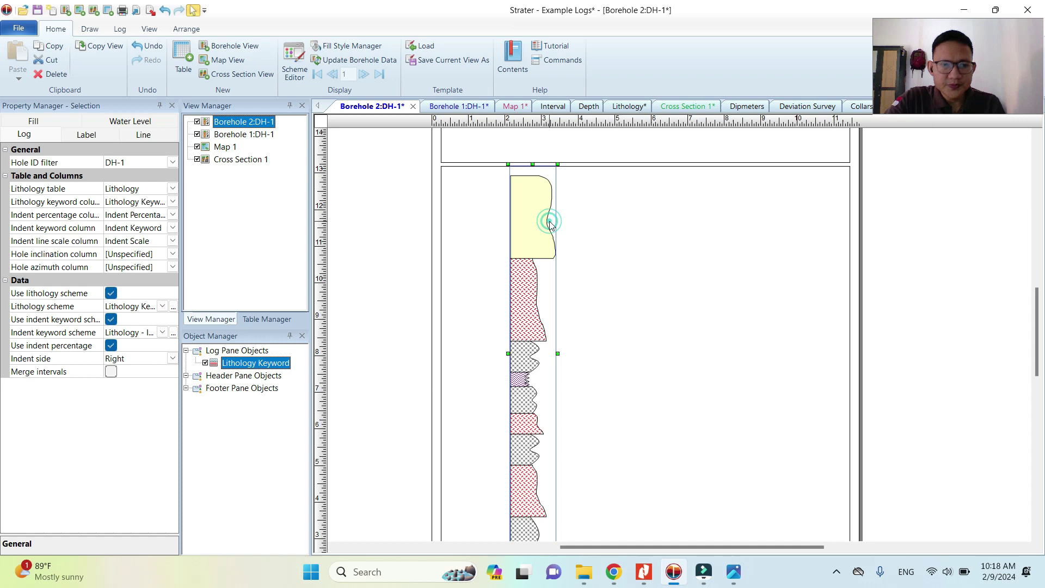
click(111, 376)
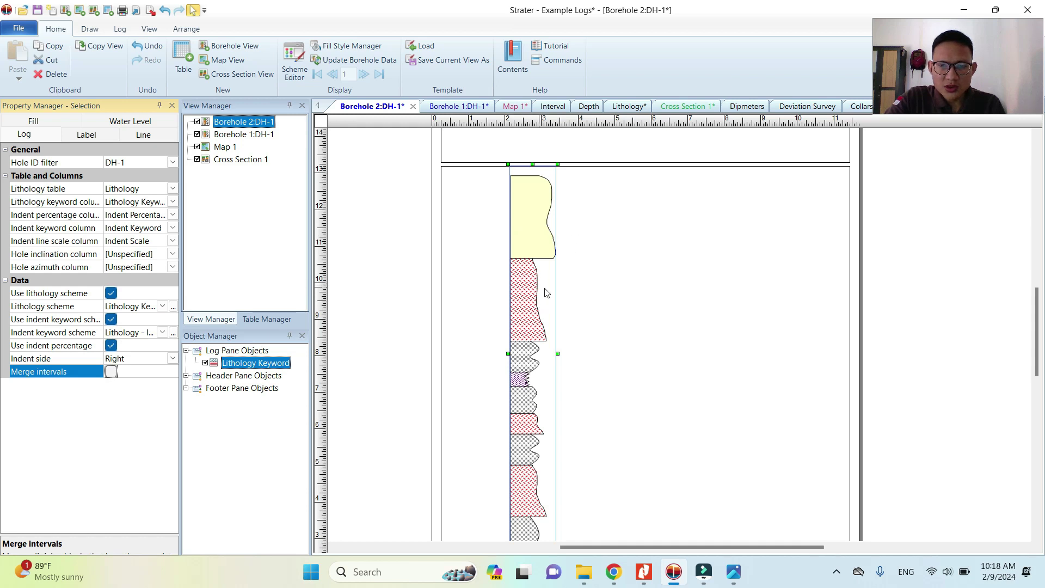
scroll(535, 198, up, 2)
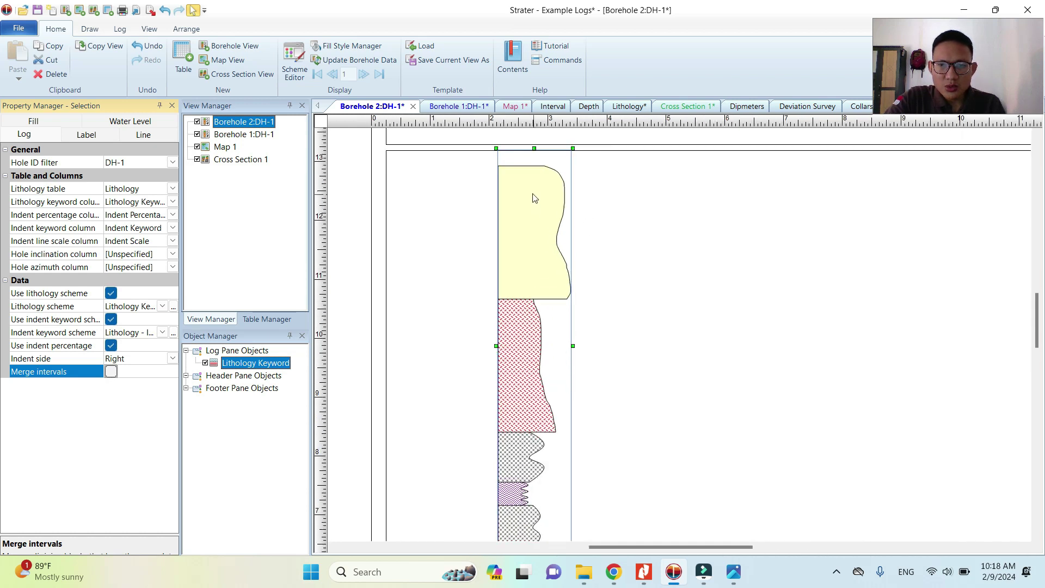
scroll(542, 270, down, 1)
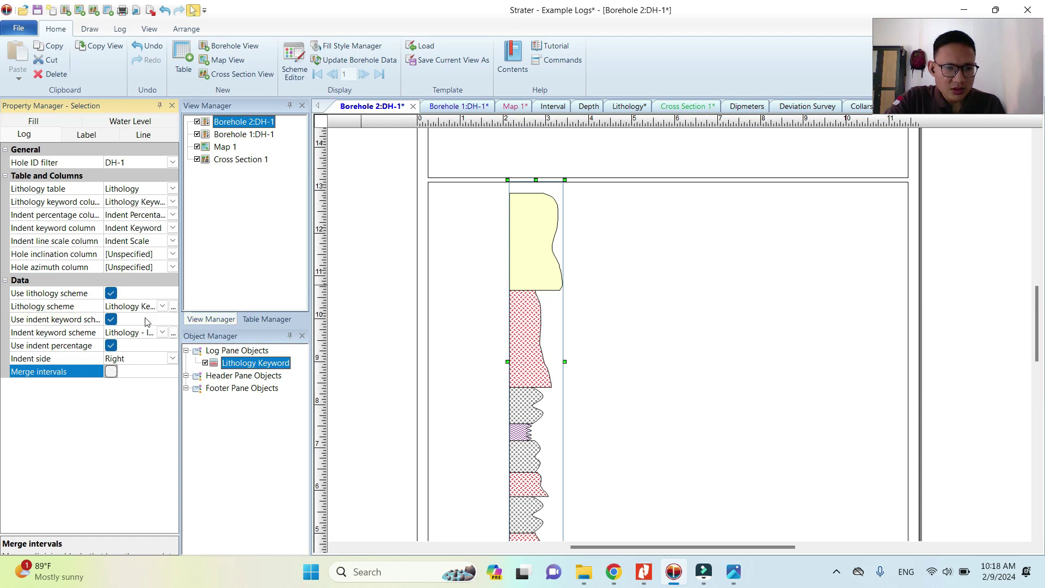
click(175, 308)
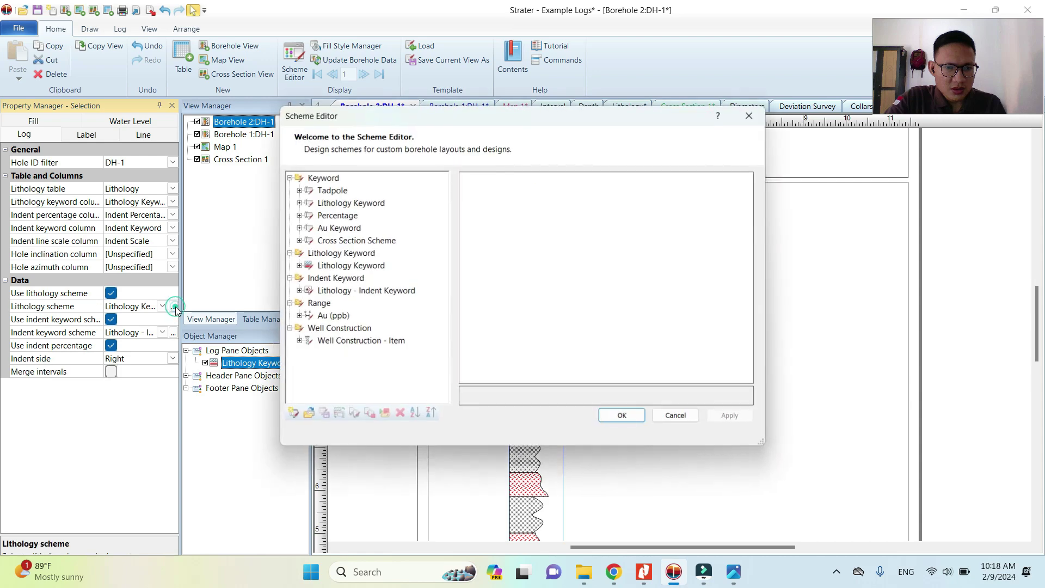
click(749, 115)
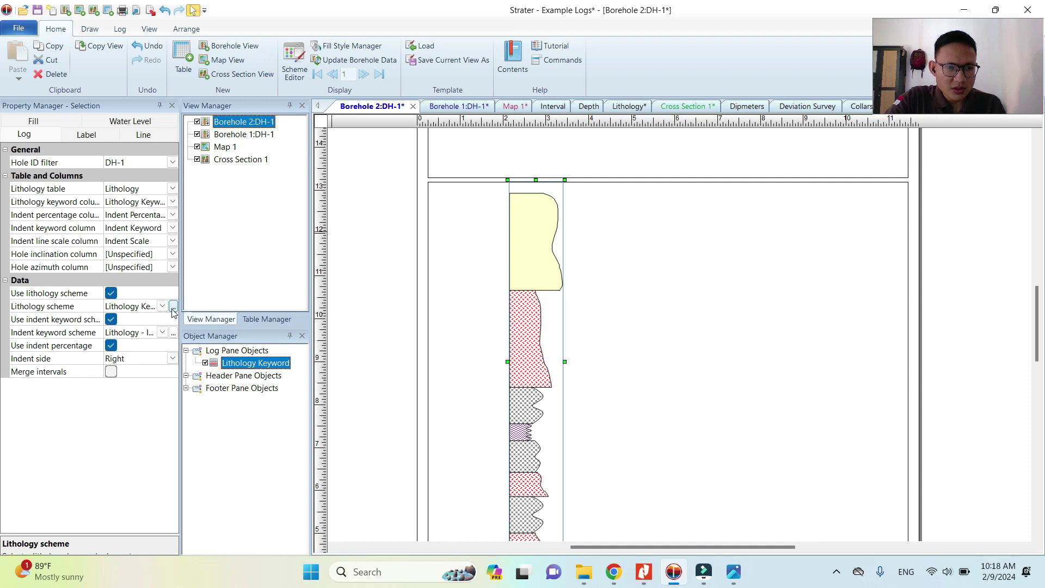
click(173, 306)
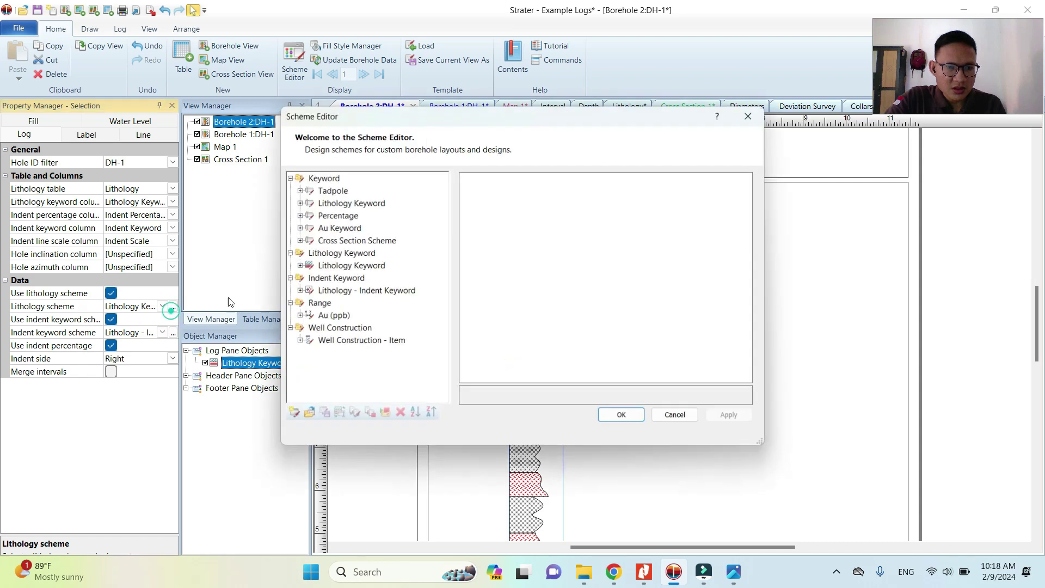
drag(586, 116, 357, 73)
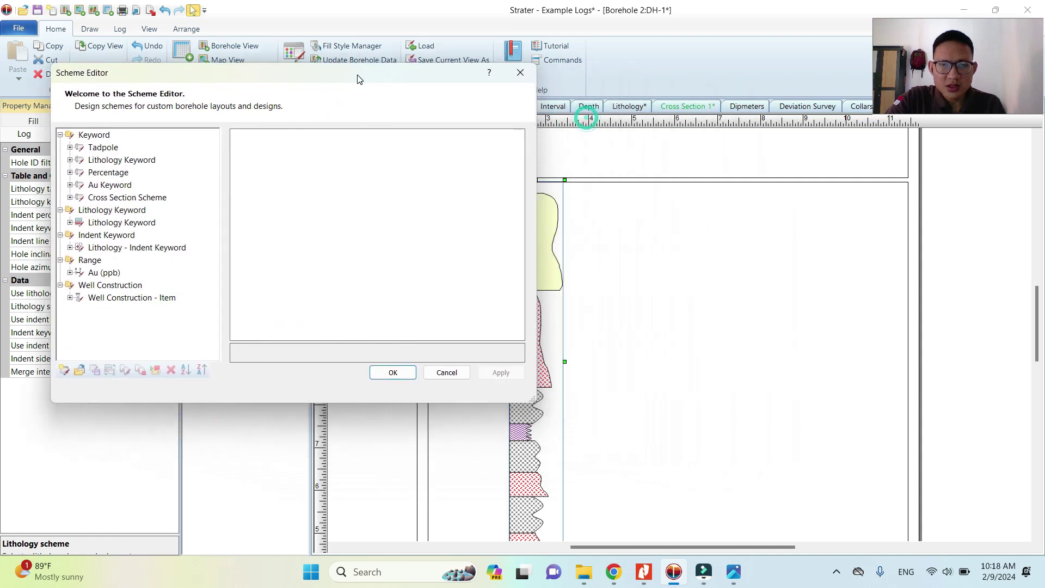
click(522, 73)
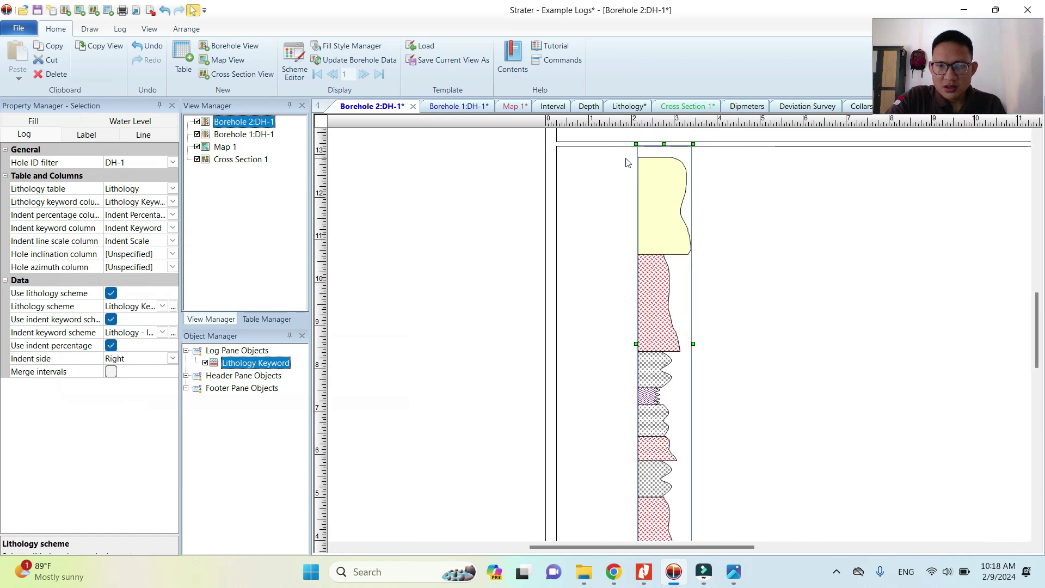
Step: Open the Scheme Editor and place it beside the lithology log so the log's layers stay in view
click(298, 80)
drag(469, 124, 256, 98)
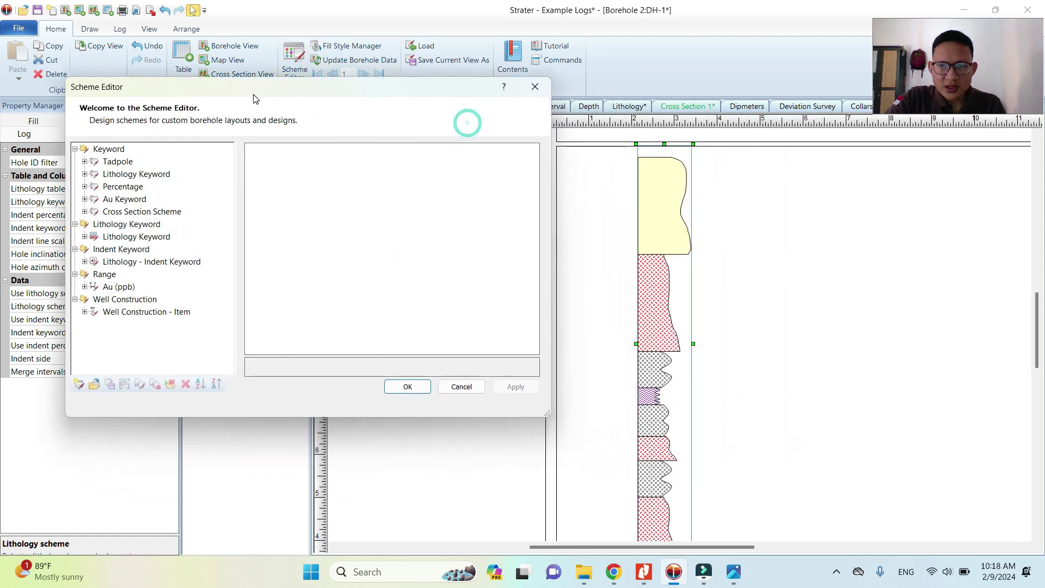
click(550, 220)
drag(373, 86, 392, 50)
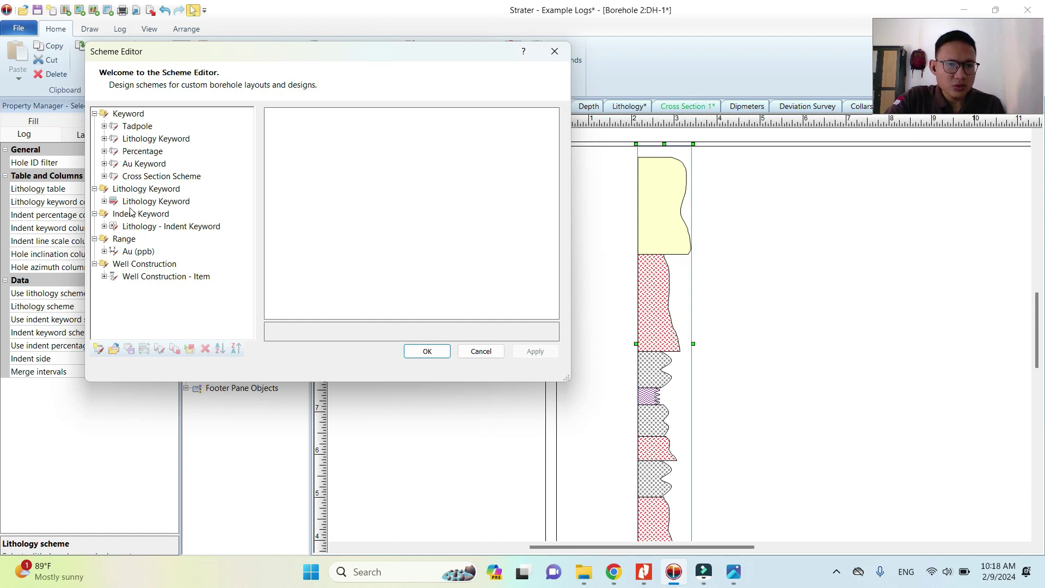
drag(185, 60, 205, 85)
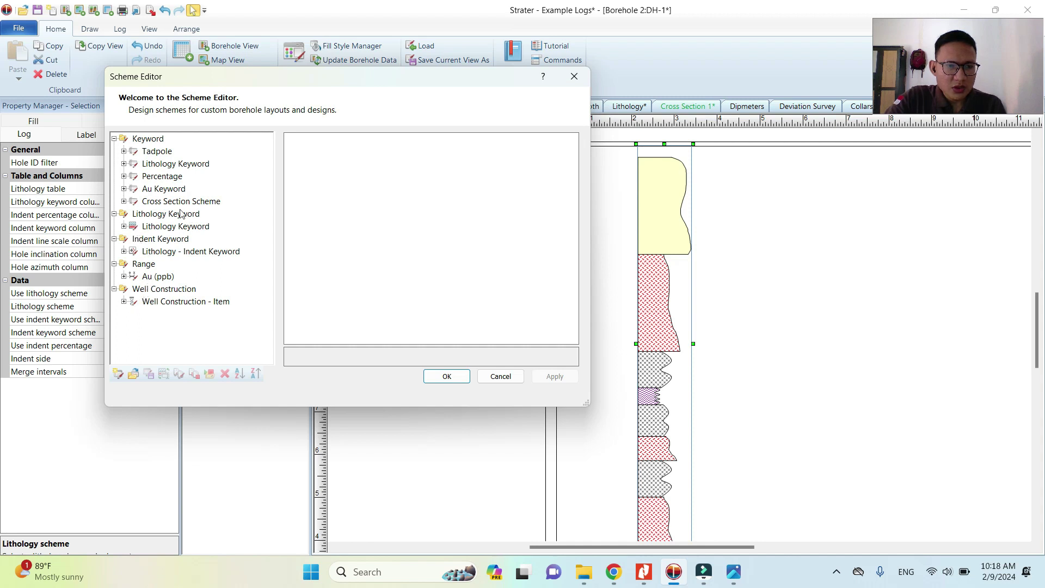
Step: Expand the Lithology Keyword scheme and review the fill and line properties of Jasperoid, Granite and Andesite
click(124, 226)
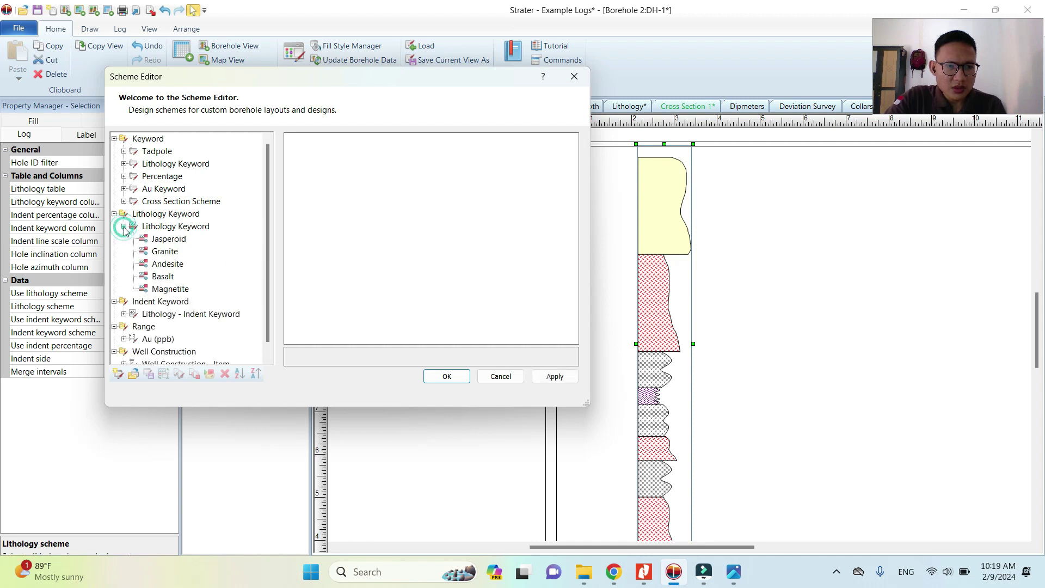
click(173, 228)
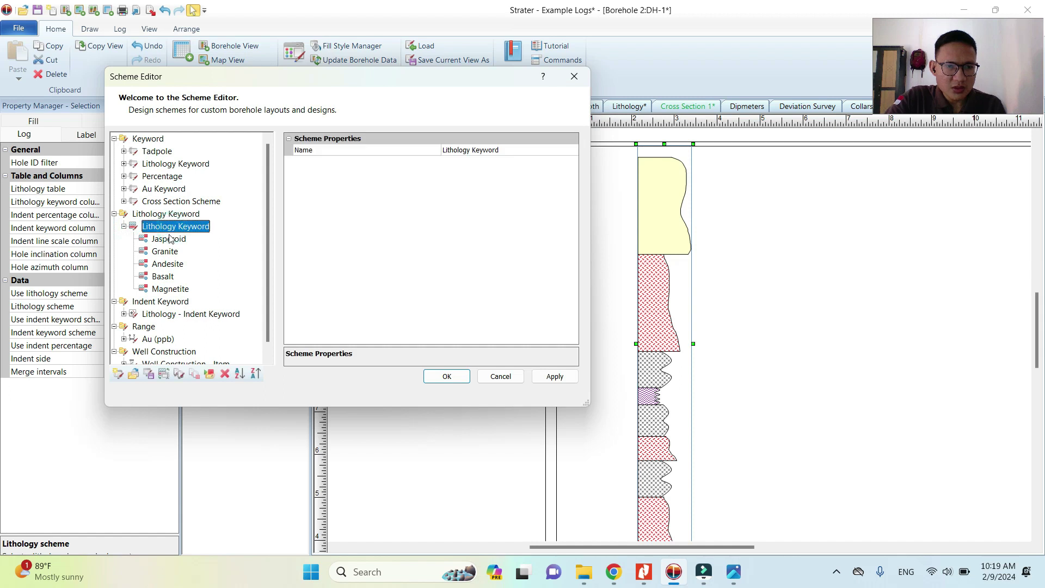
click(169, 240)
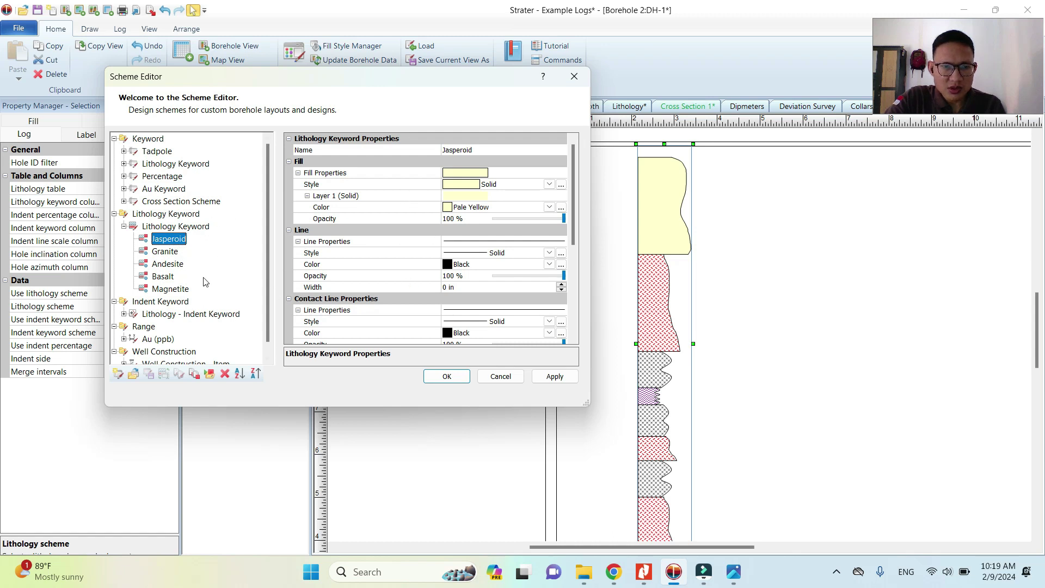
click(170, 254)
click(168, 264)
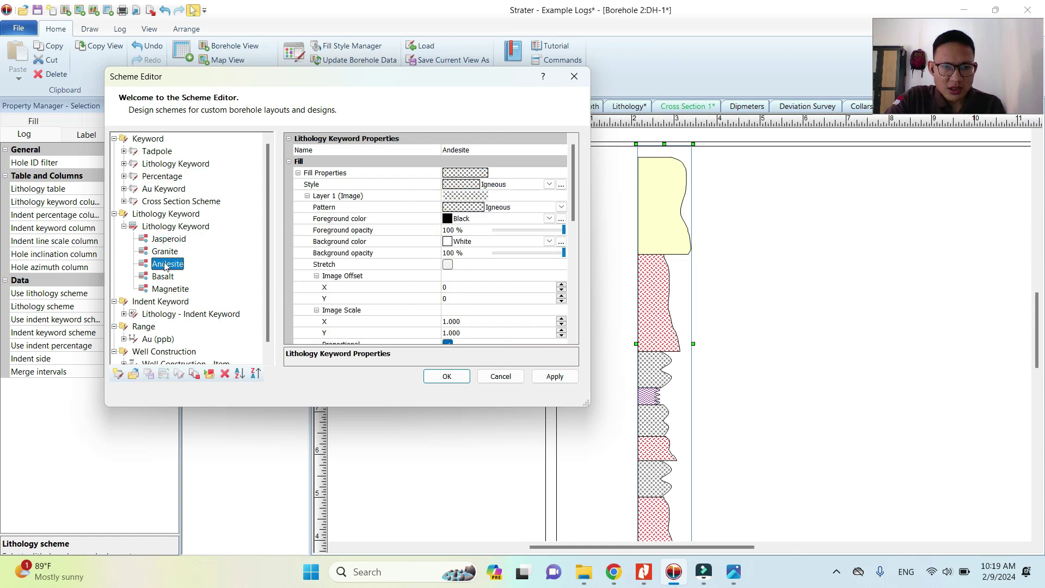
Step: Review the fill and line properties of Basalt and Magnetite in the Lithology Keyword scheme
click(164, 277)
click(169, 289)
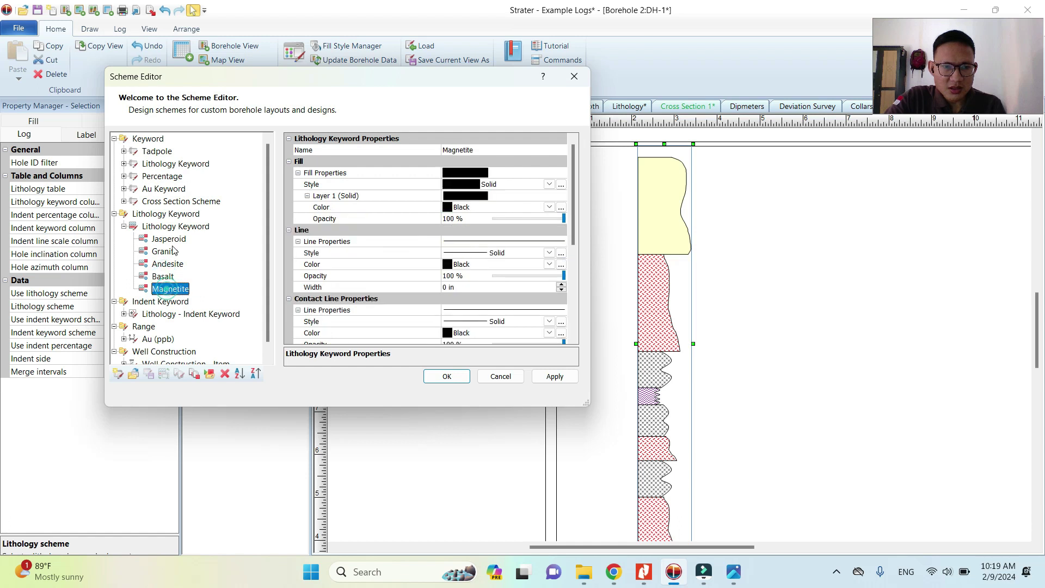
Step: Browse the fill styles for the Granite keyword, set its fill to the Granite1 rock image, and apply it to the log
click(170, 252)
drag(428, 81, 362, 68)
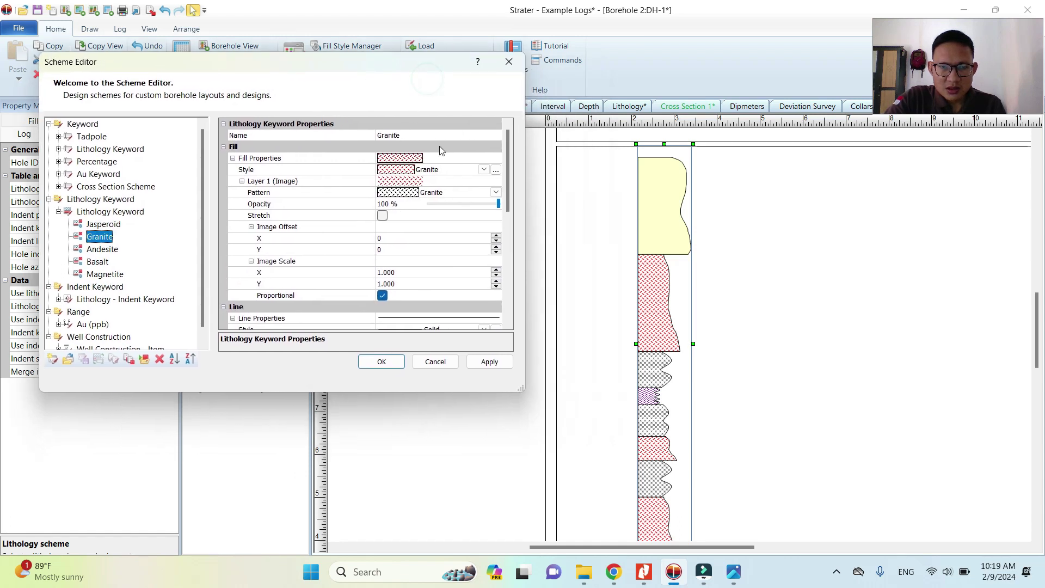
click(484, 170)
scroll(464, 257, down, 3)
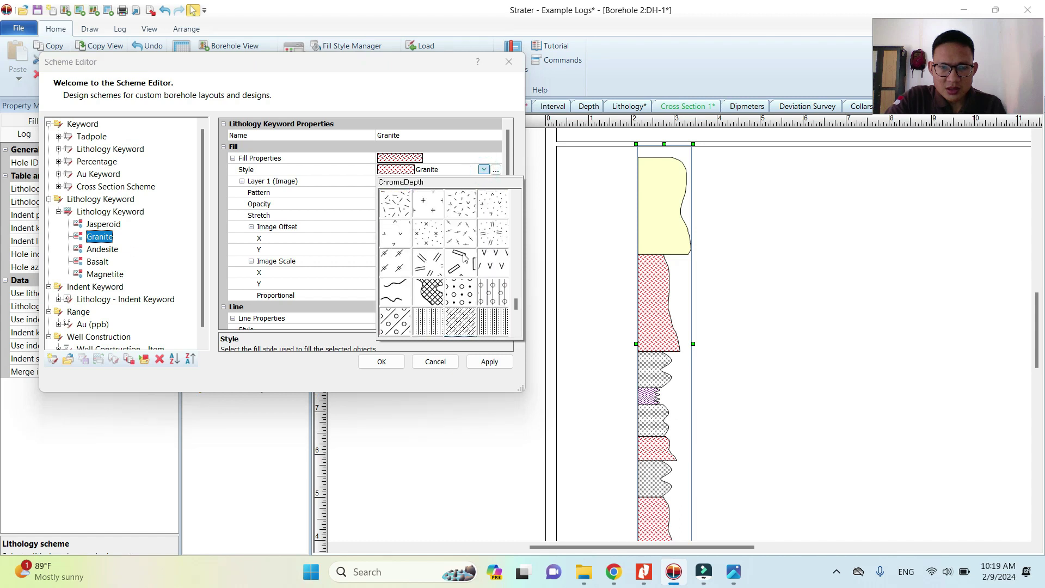
click(484, 169)
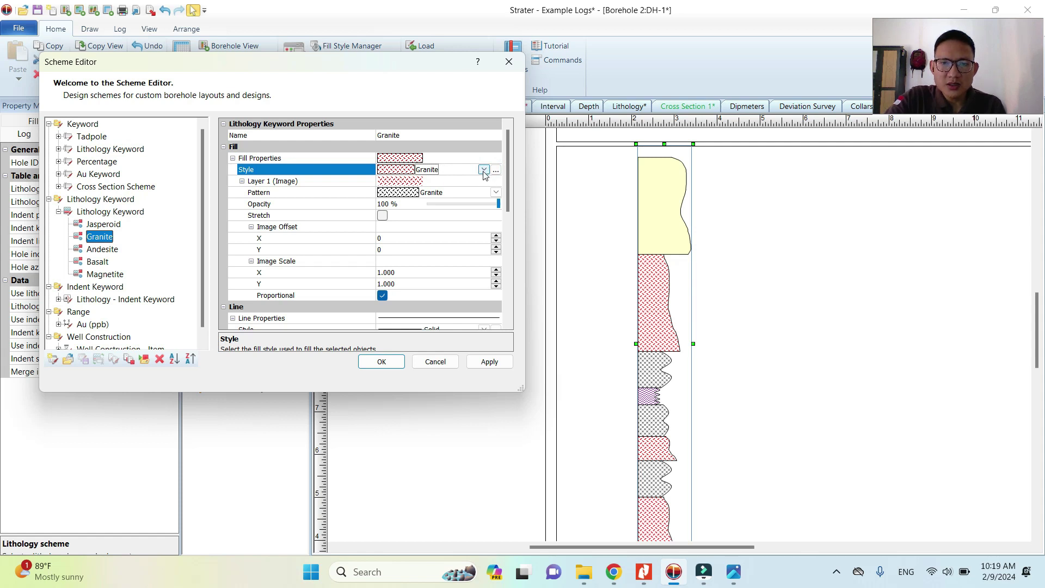
click(483, 170)
scroll(461, 276, up, 5)
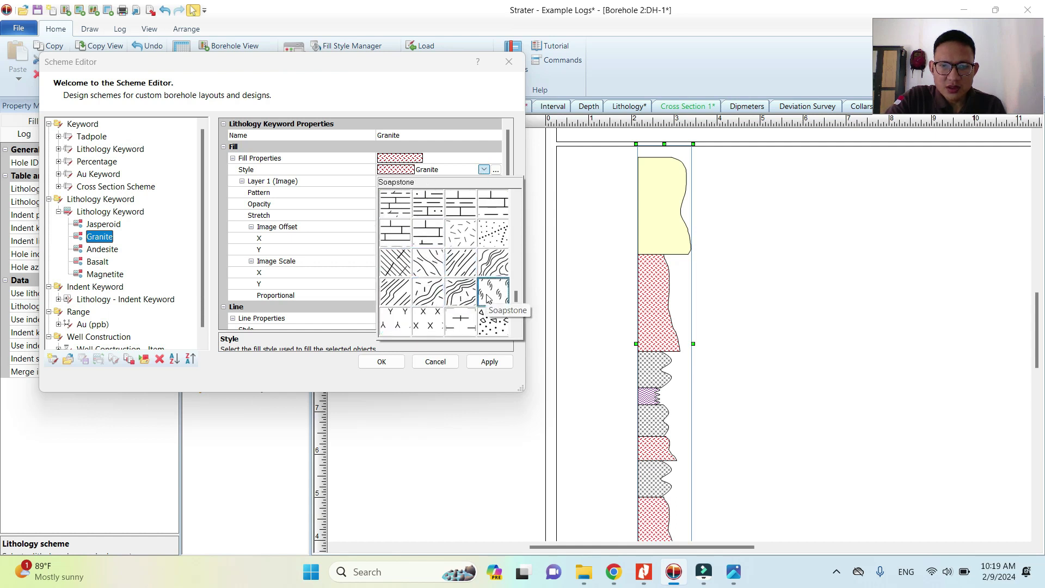
scroll(486, 303, up, 2)
scroll(486, 302, up, 4)
scroll(486, 299, up, 4)
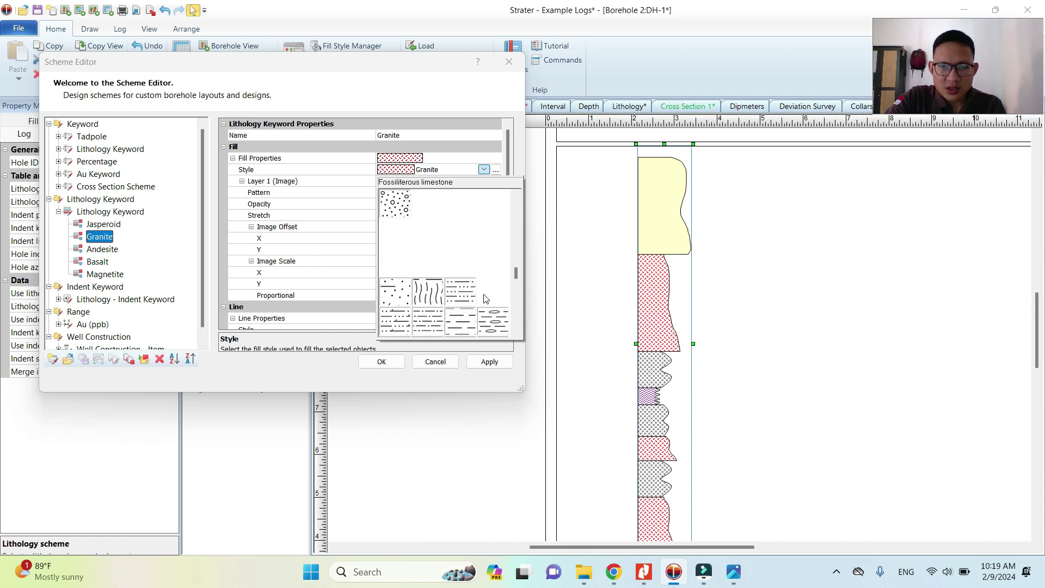
scroll(486, 298, up, 4)
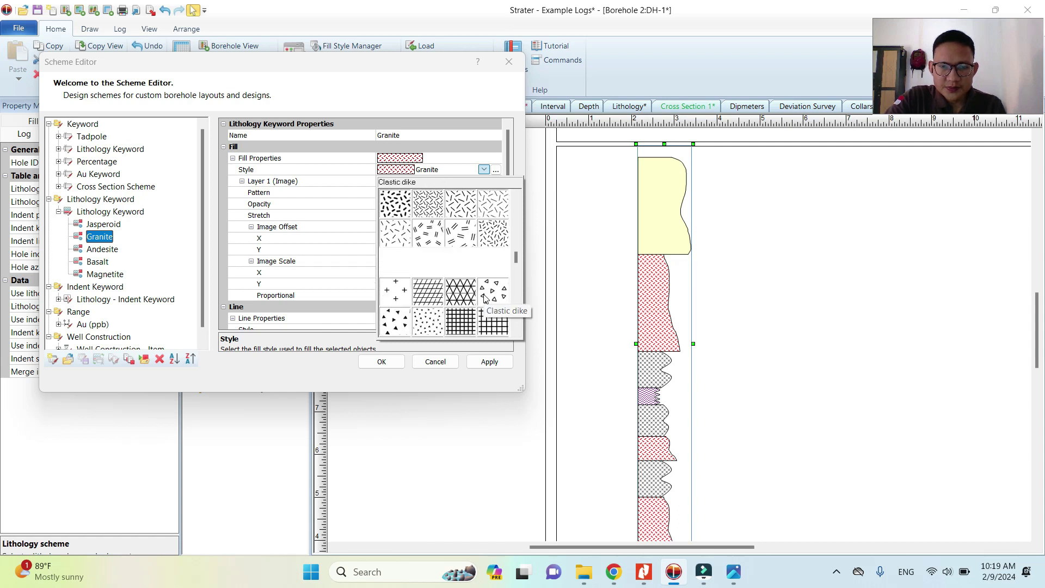
scroll(486, 298, up, 5)
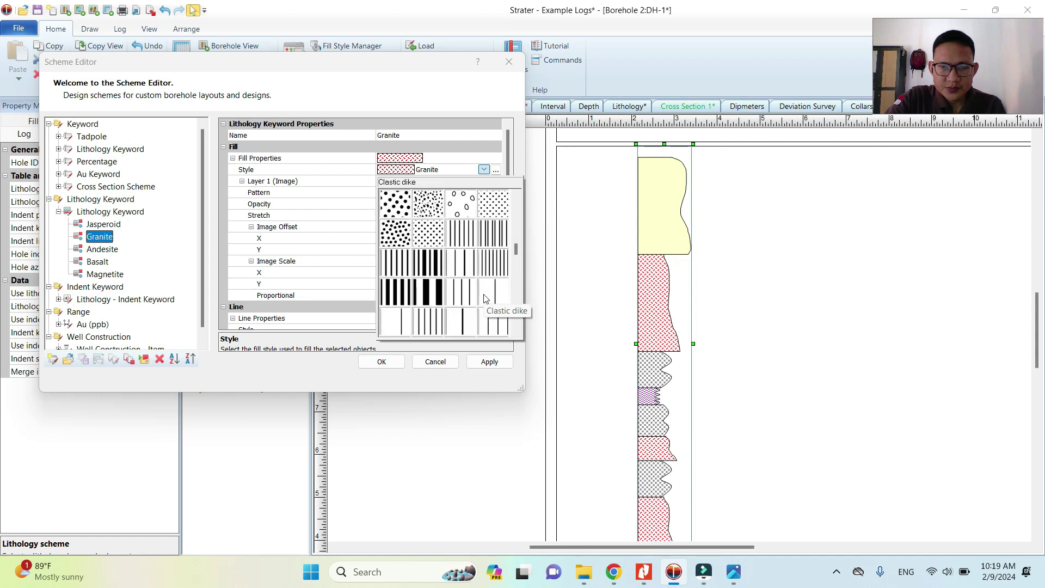
scroll(473, 292, down, 4)
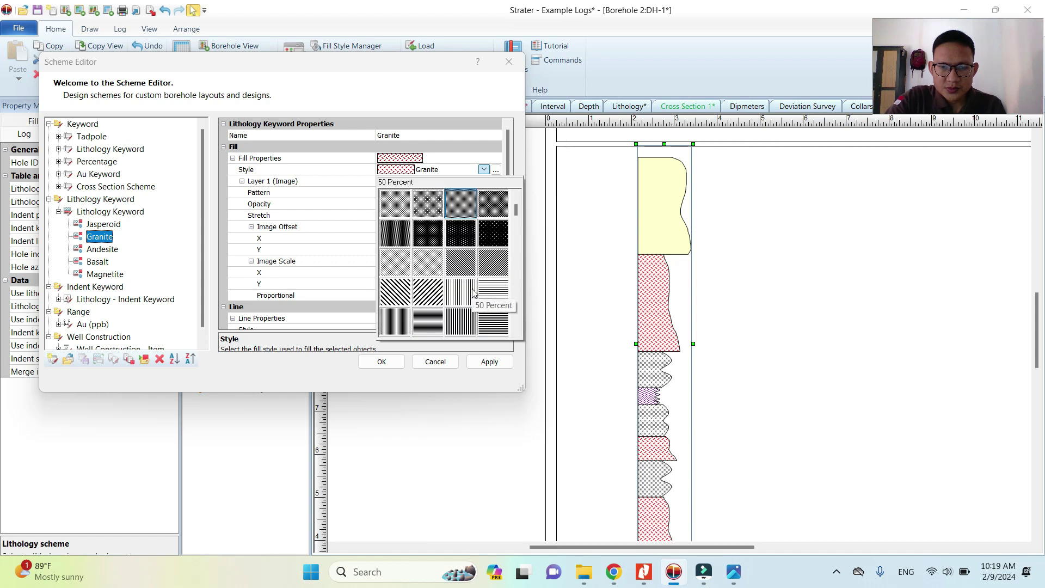
scroll(472, 292, down, 3)
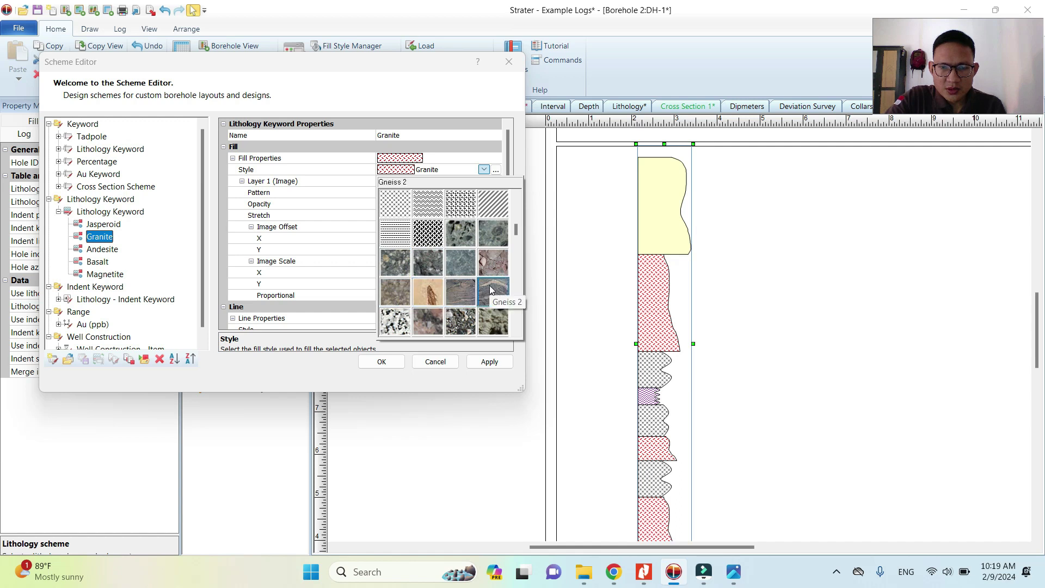
scroll(492, 289, down, 3)
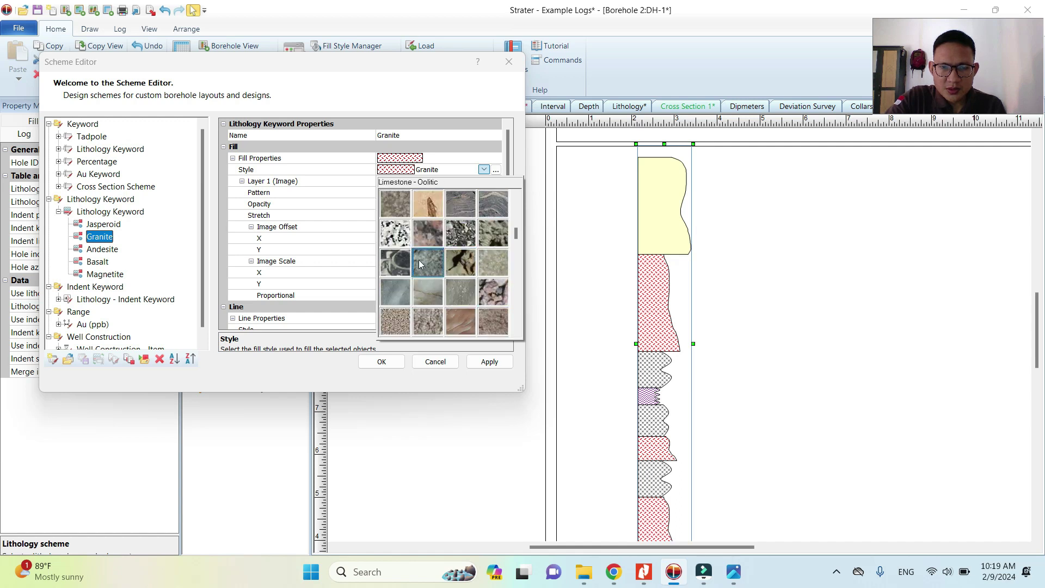
click(396, 234)
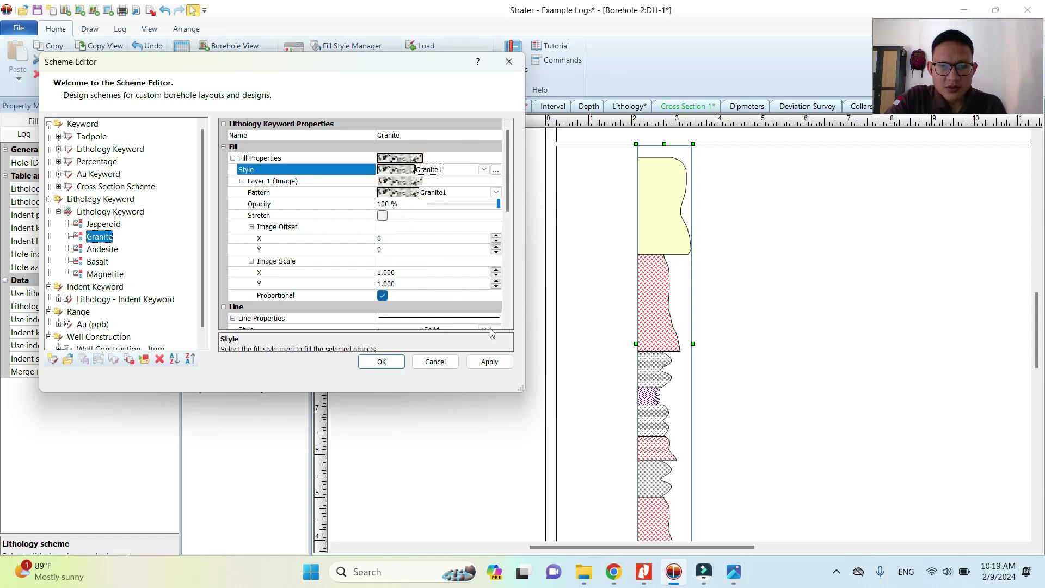
click(487, 361)
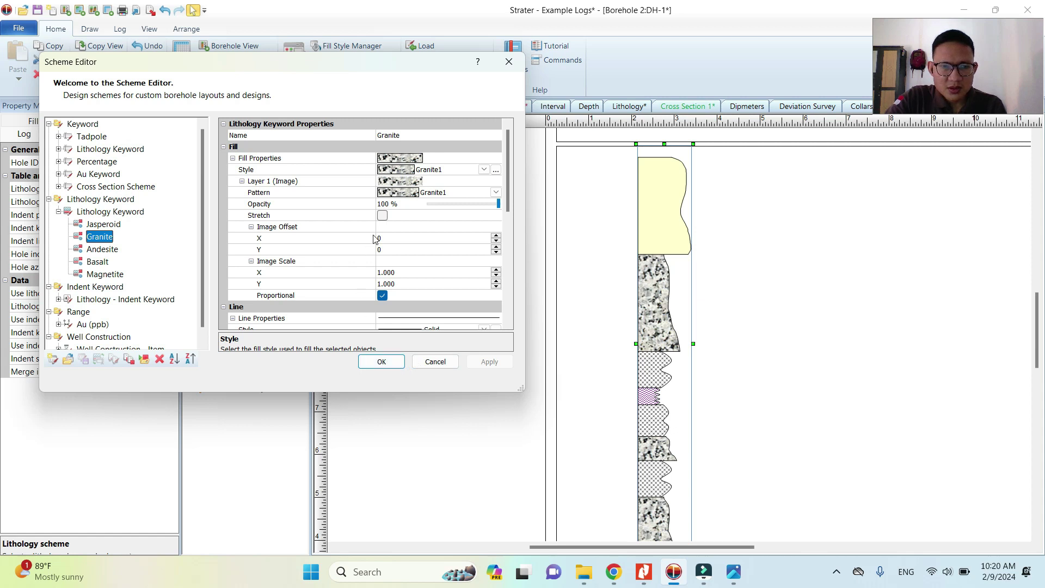
Step: Enable Stretch for the Granite fill image and apply it to the lithology log
click(382, 215)
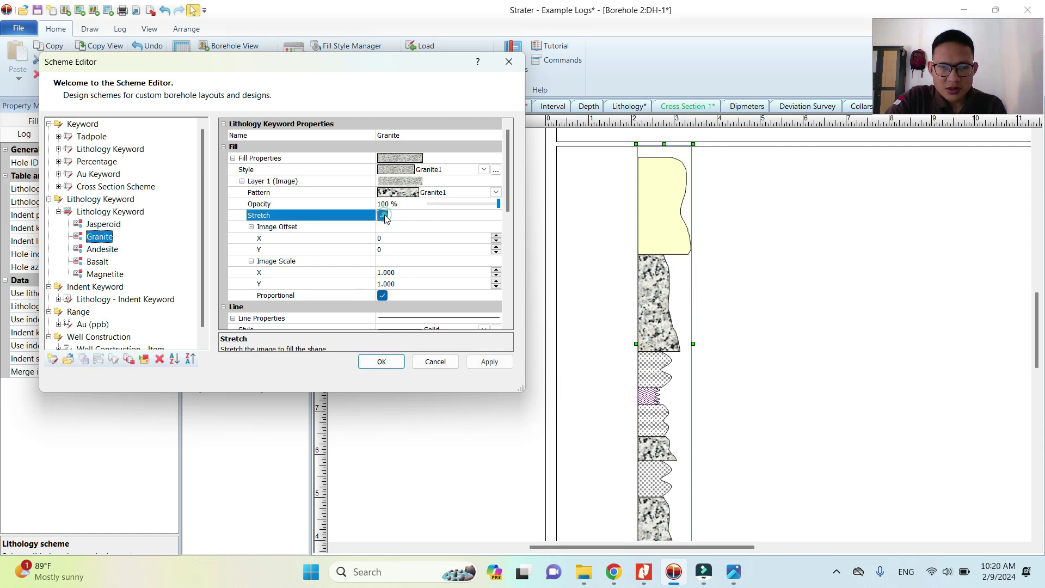
click(486, 364)
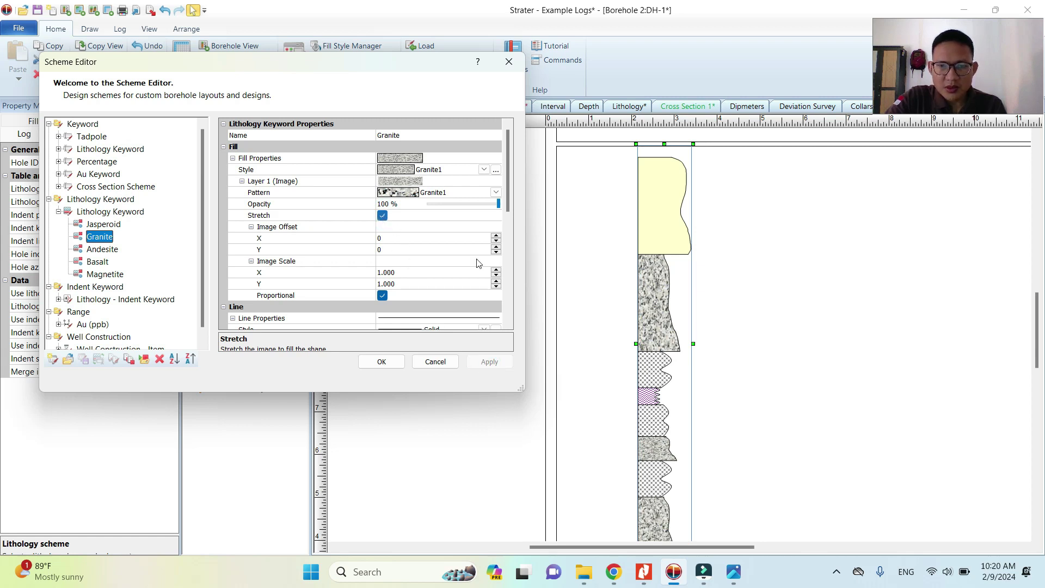
click(384, 216)
click(384, 216)
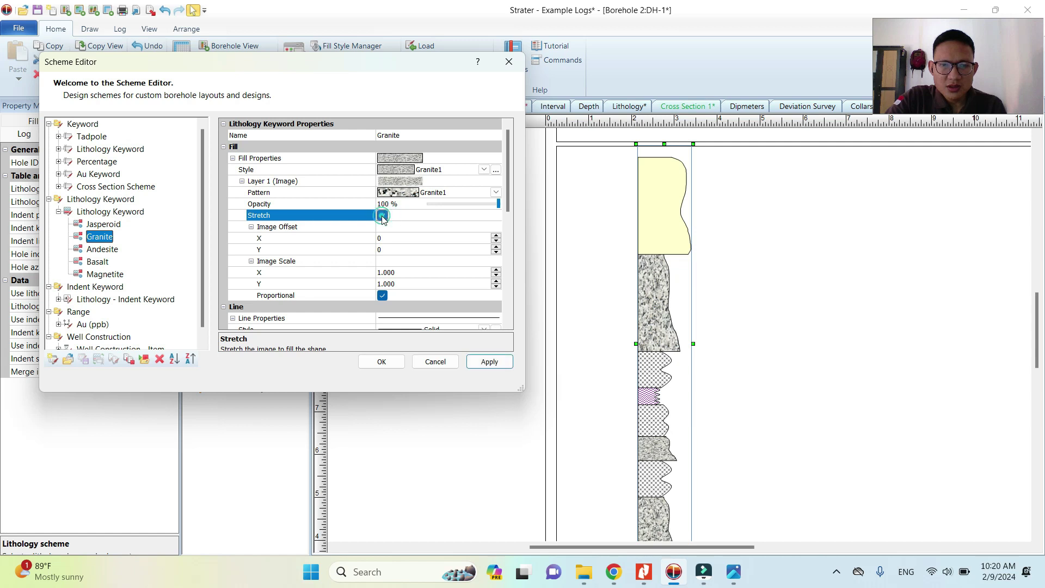
click(489, 362)
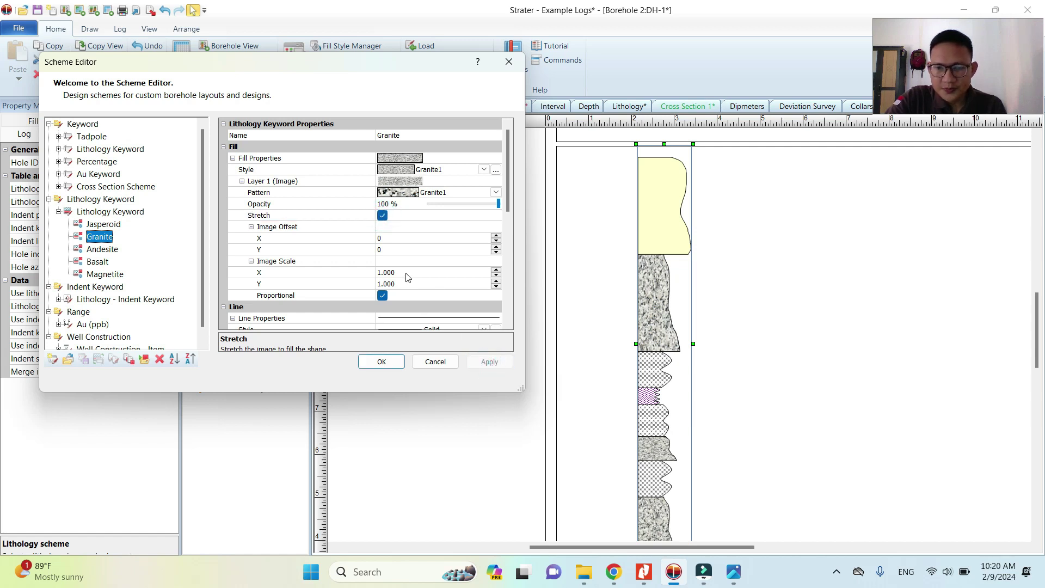
scroll(397, 269, down, 6)
scroll(361, 169, up, 5)
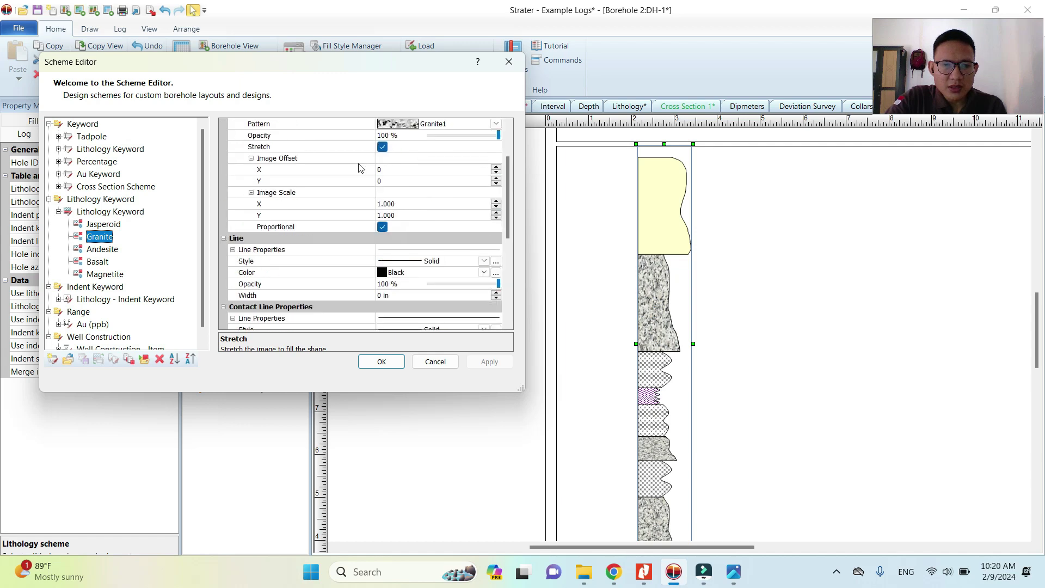
scroll(364, 217, down, 3)
scroll(365, 237, down, 3)
scroll(365, 238, up, 8)
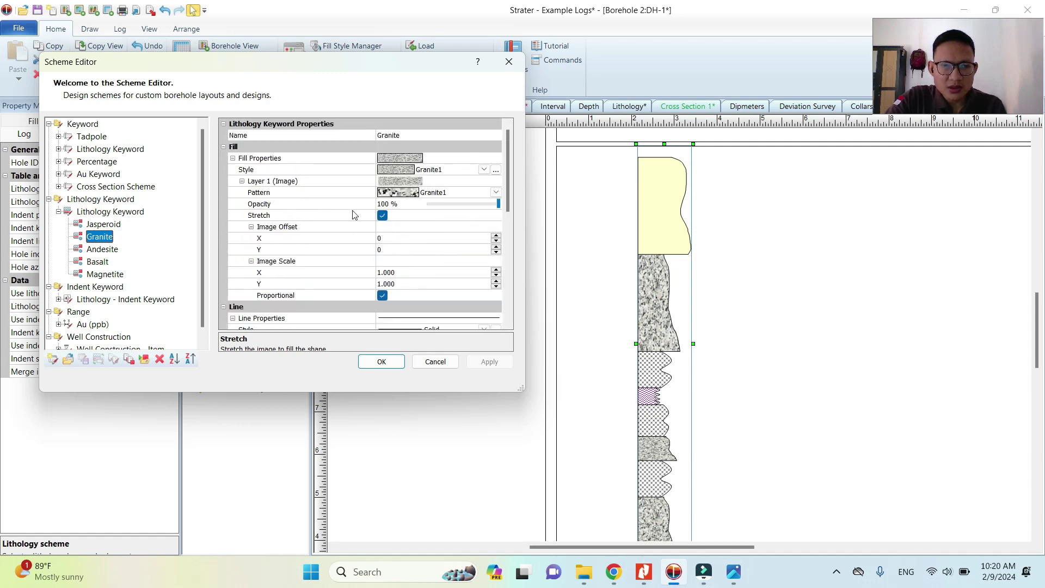
Step: Set the Andesite keyword's fill style to Andesite 3 with Stretch enabled and apply it to the log
click(111, 253)
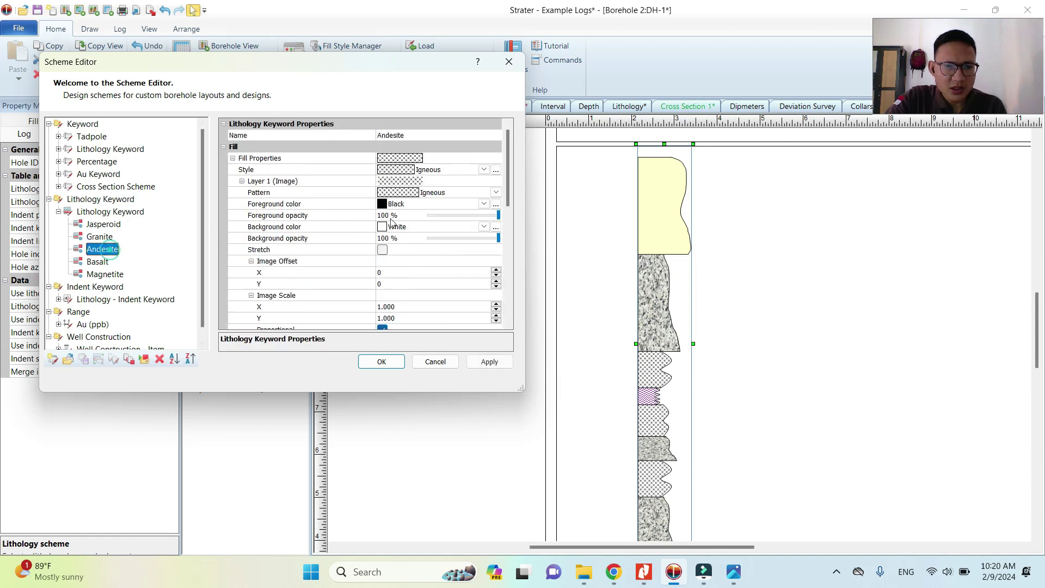
click(484, 169)
scroll(459, 261, down, 3)
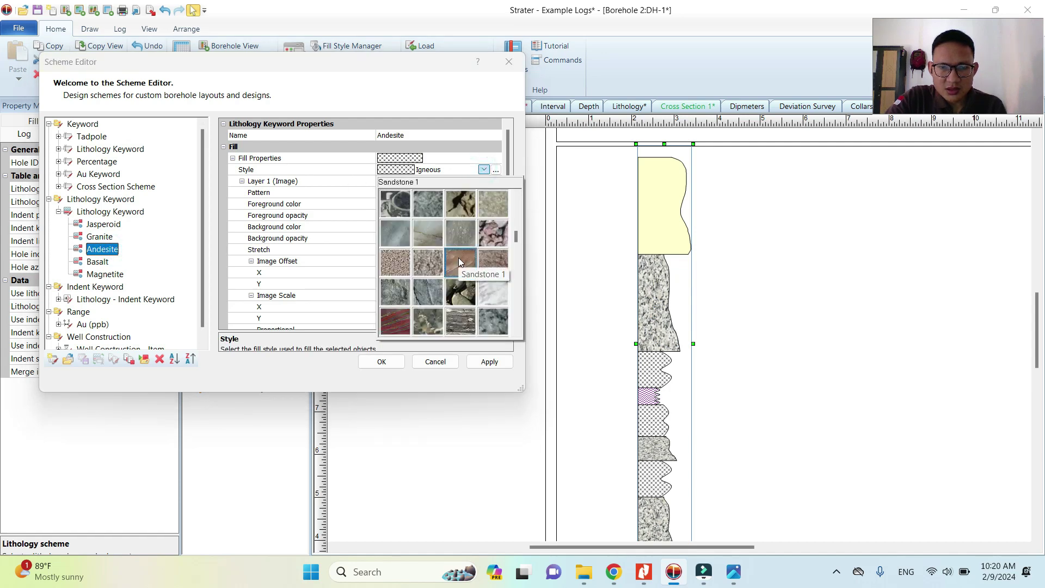
scroll(458, 258, up, 2)
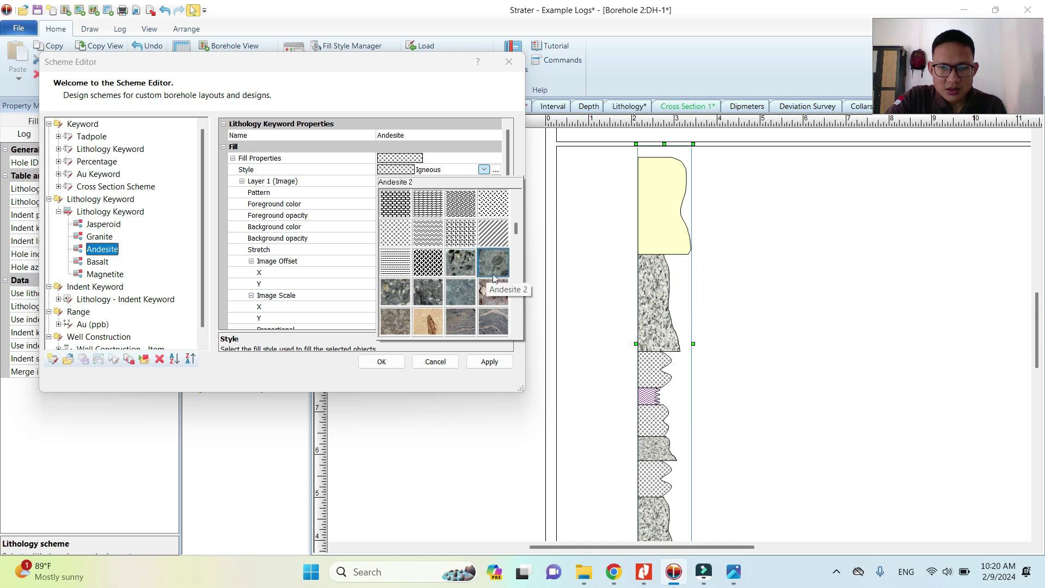
click(400, 295)
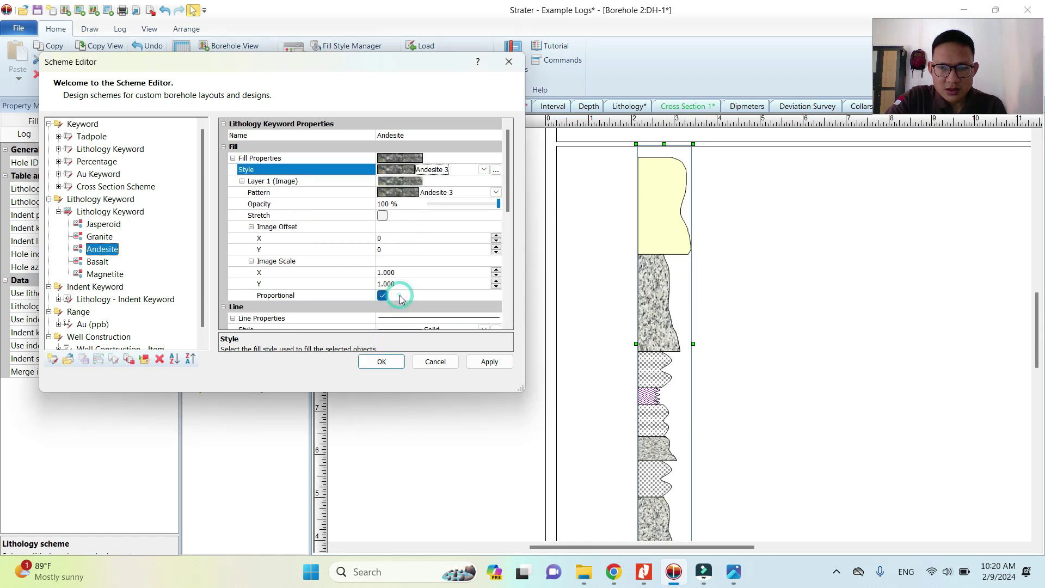
click(382, 215)
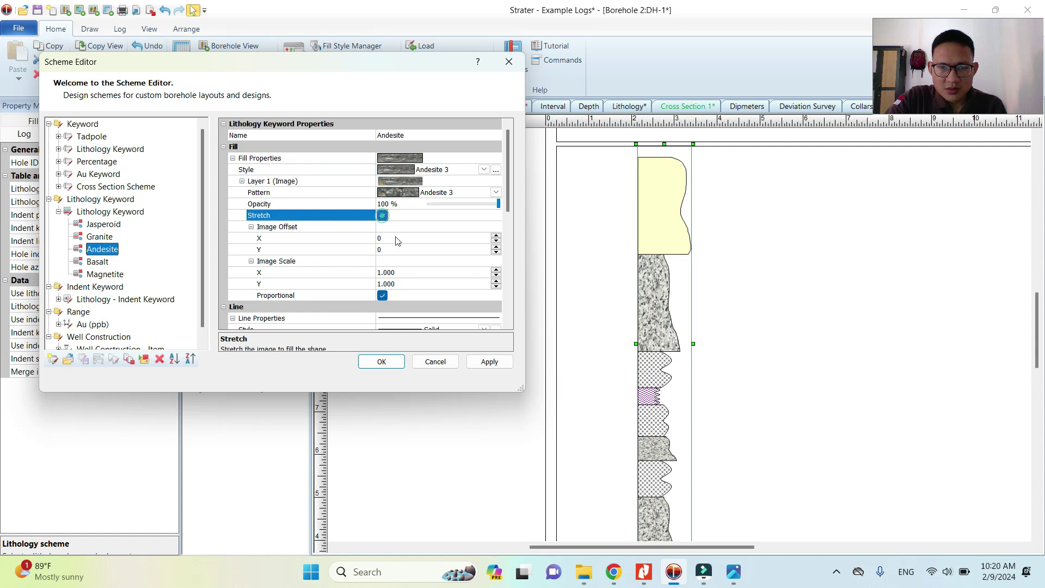
click(486, 362)
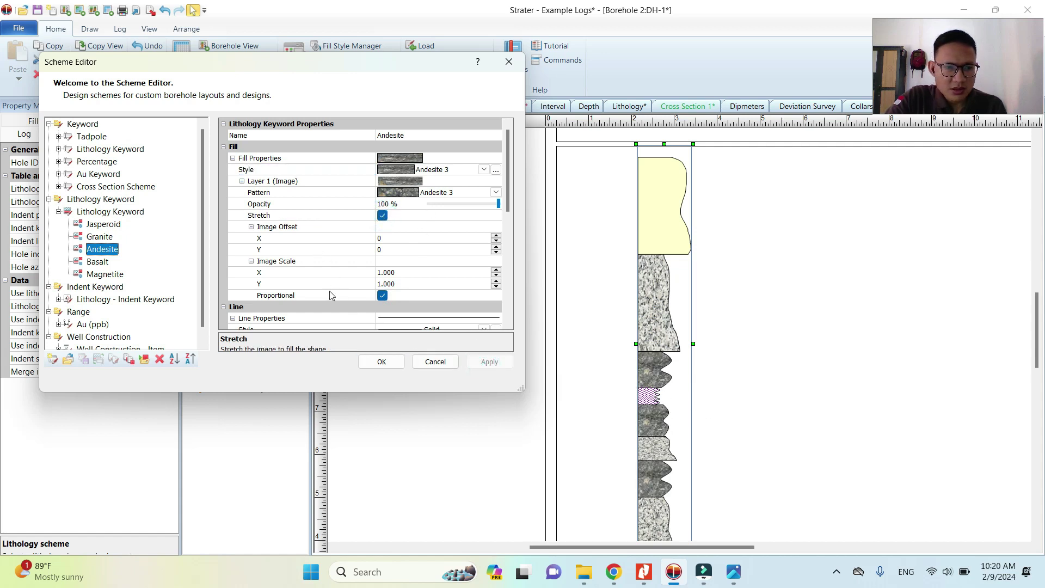
scroll(323, 266, down, 4)
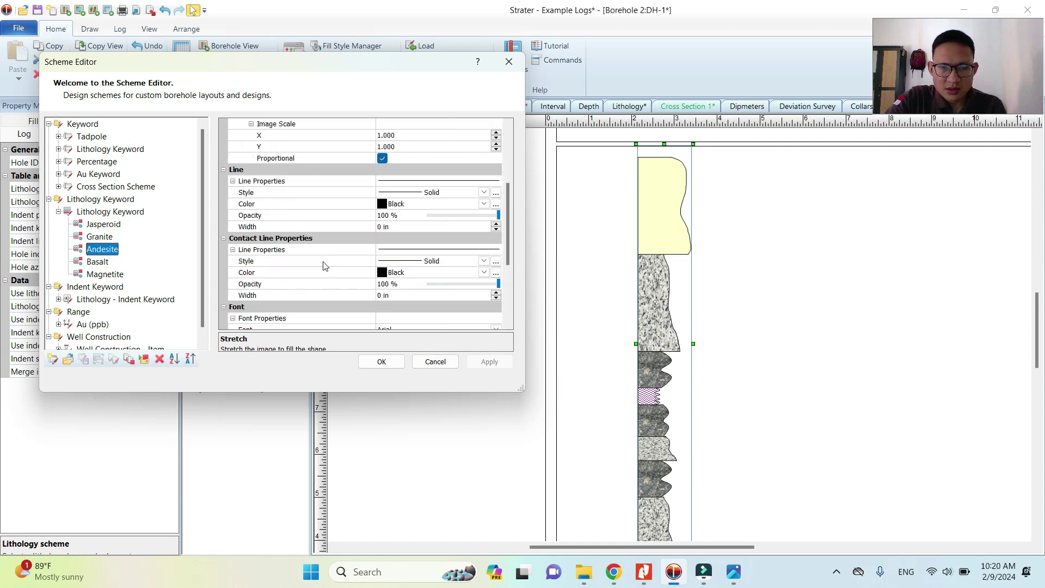
scroll(324, 266, up, 3)
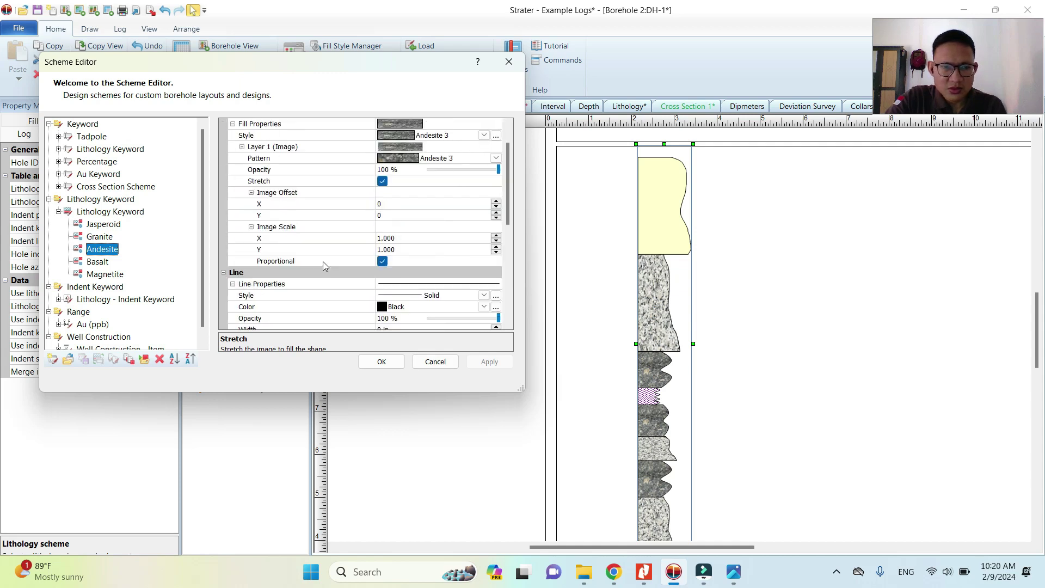
Step: Set the Basalt keyword's fill style to the Rocks image with Stretch enabled and apply it to the log
click(96, 262)
click(484, 169)
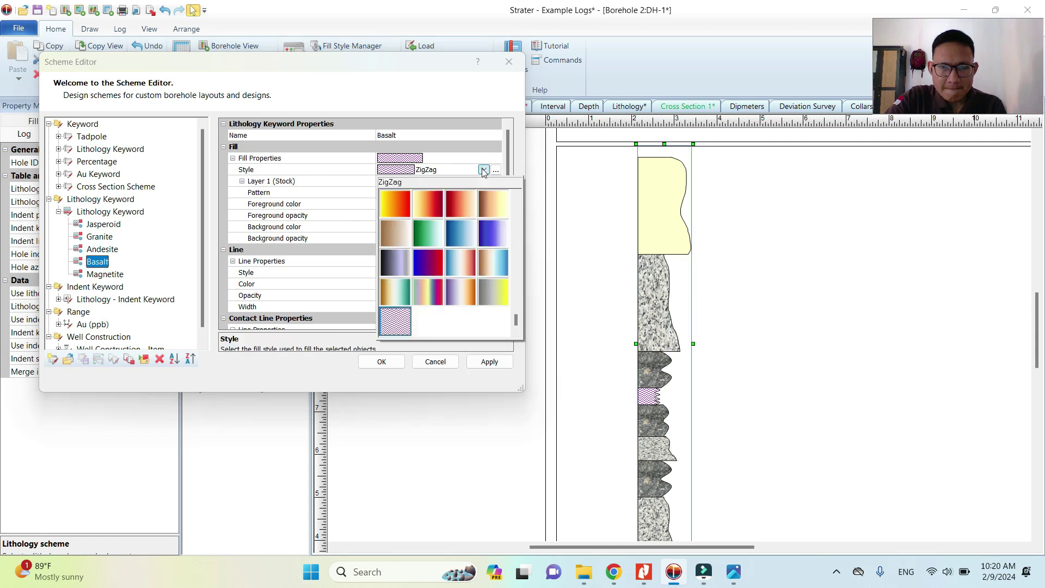
scroll(480, 248, up, 5)
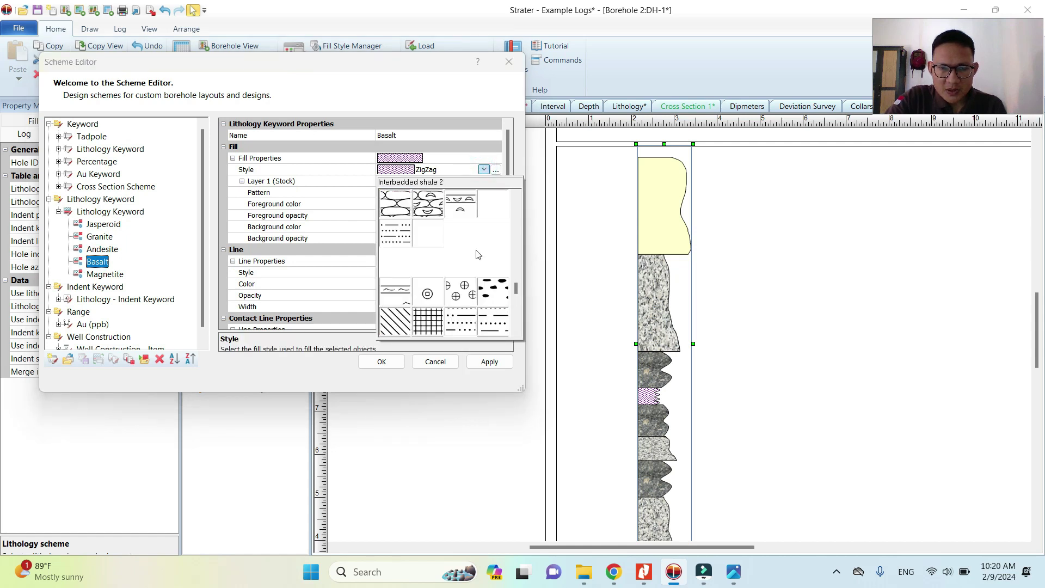
scroll(478, 255, up, 6)
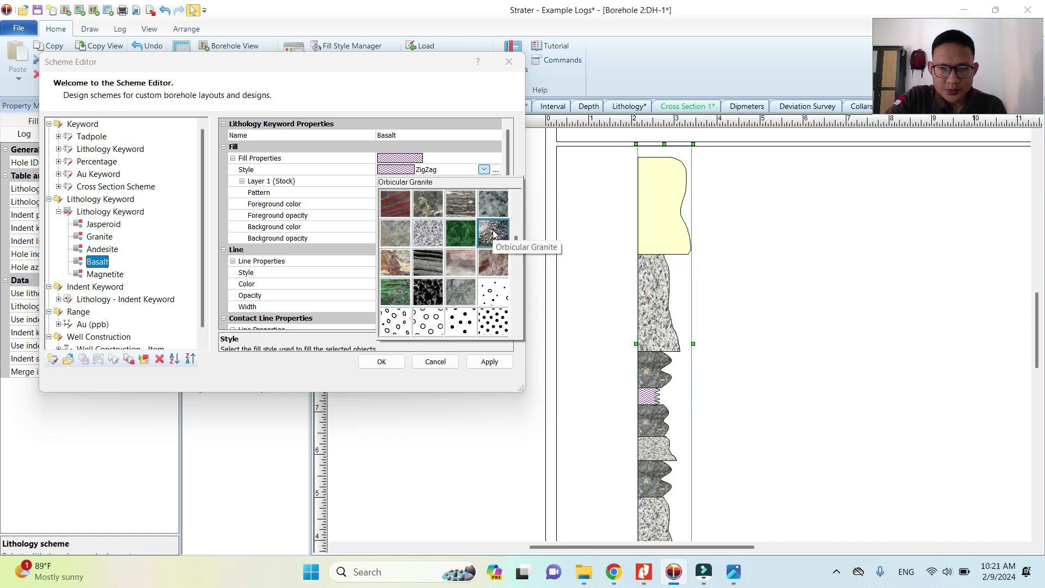
scroll(492, 215, up, 3)
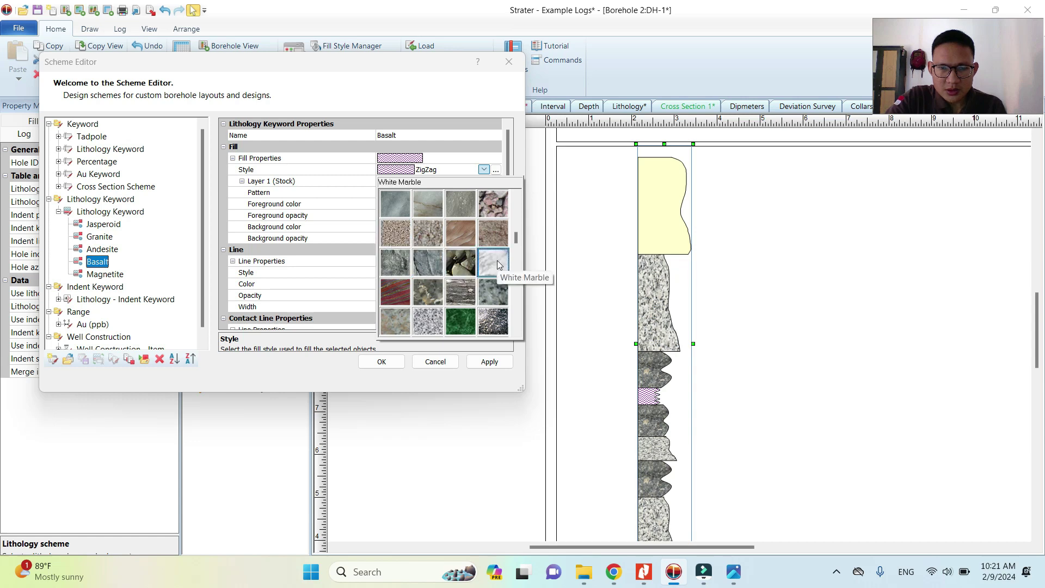
scroll(497, 265, up, 3)
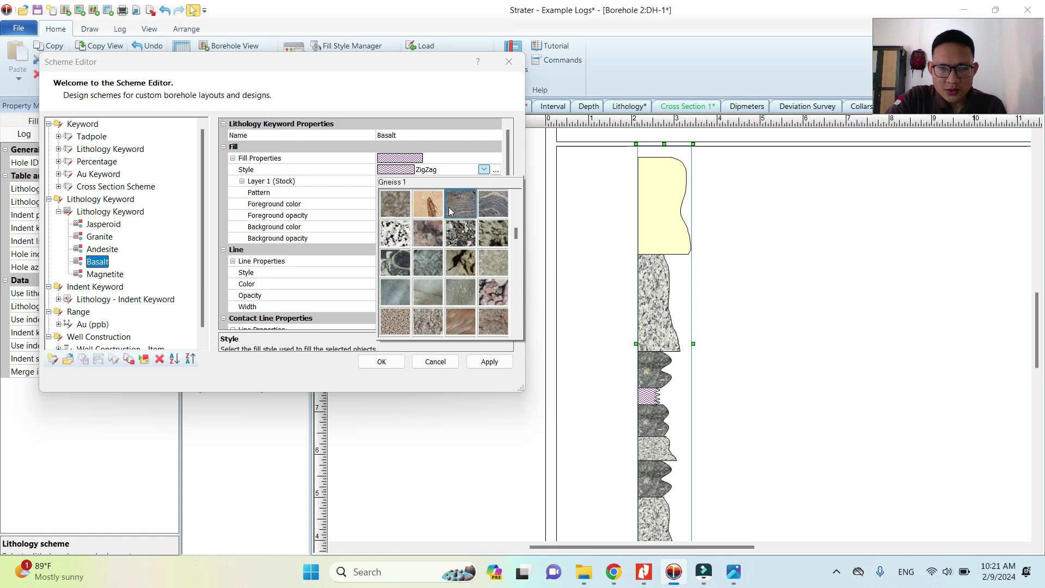
scroll(488, 207, up, 3)
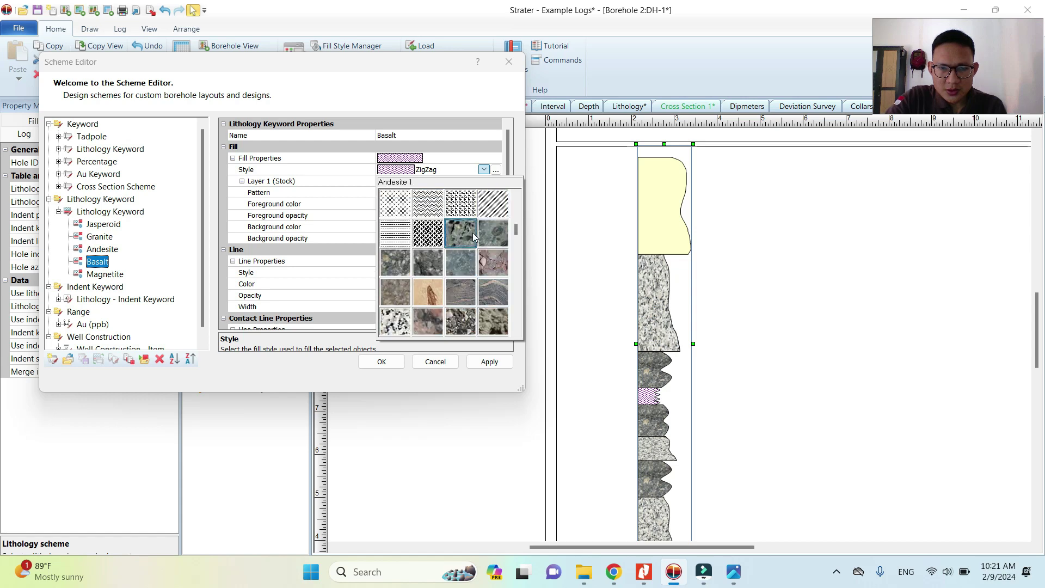
scroll(488, 289, down, 3)
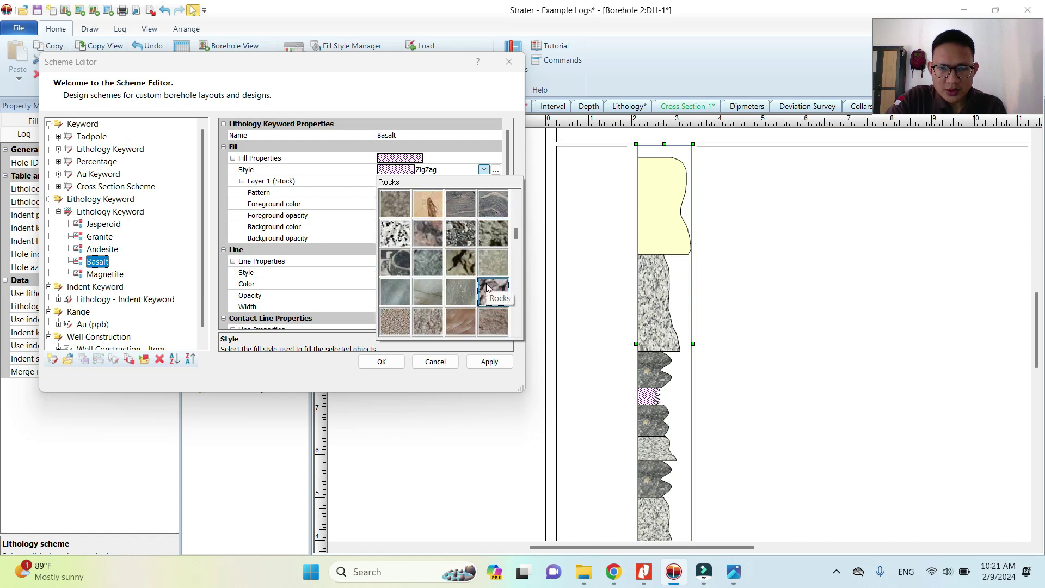
scroll(488, 289, down, 3)
click(493, 201)
click(382, 215)
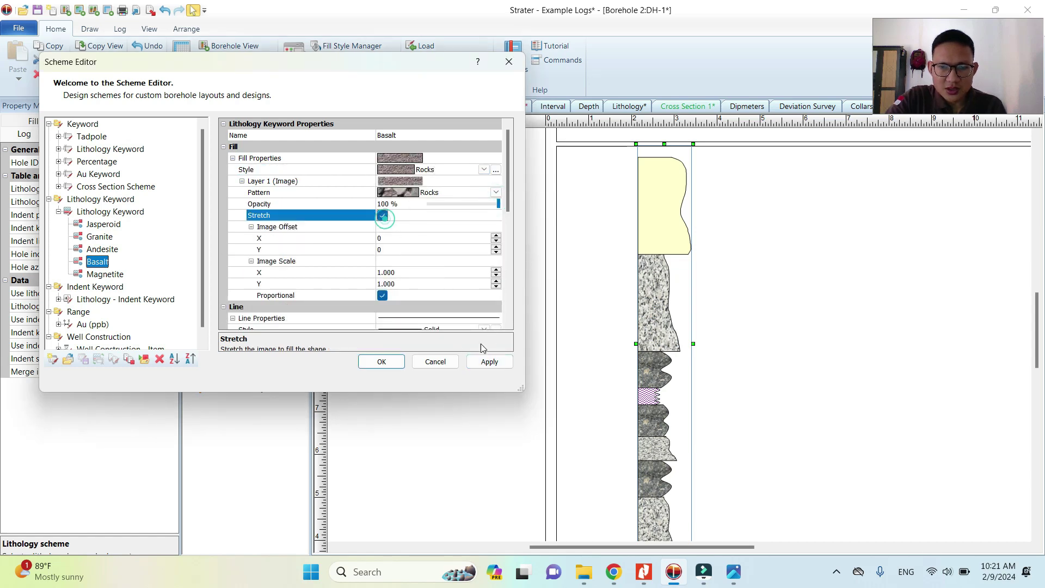
click(488, 362)
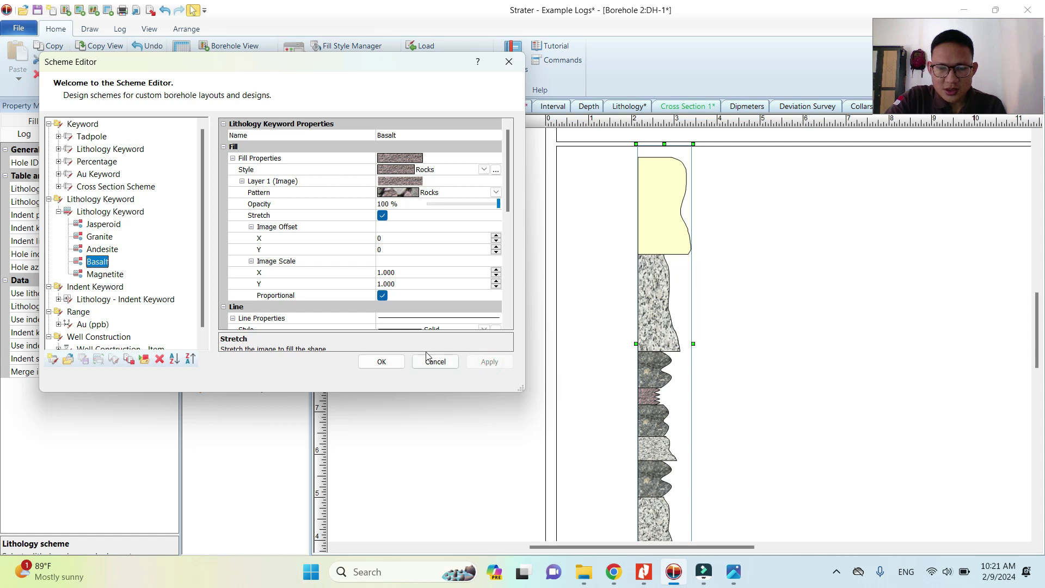
Step: Review the fill and line properties of the Magnetite and Jasperoid lithology keywords
click(106, 276)
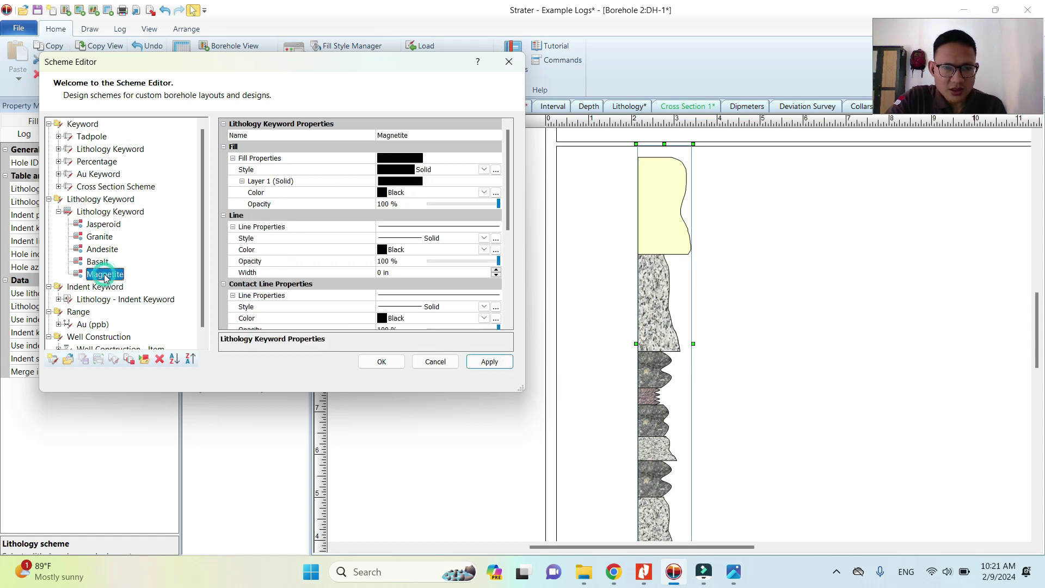
click(103, 226)
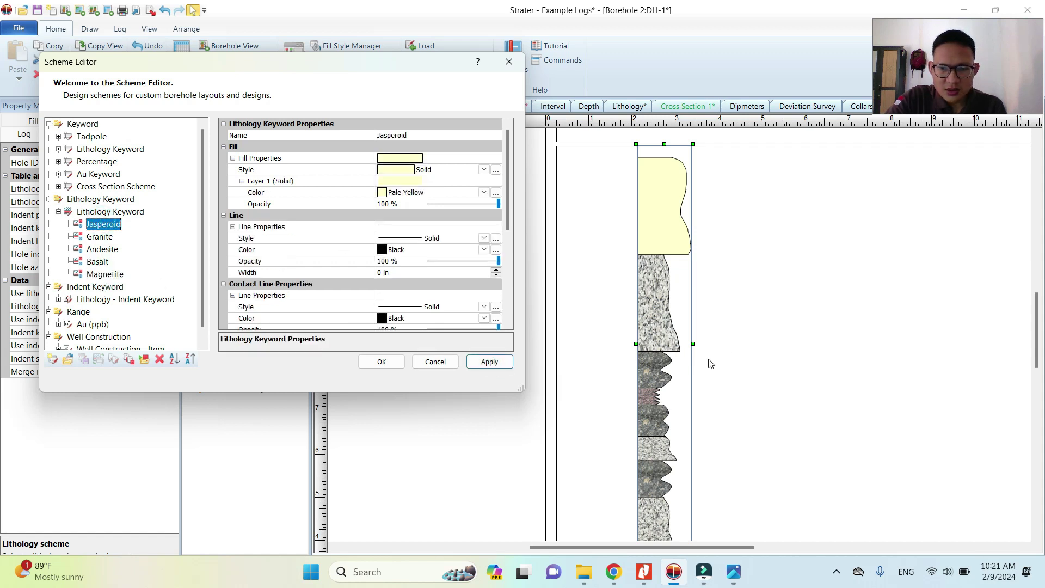
click(105, 276)
scroll(126, 276, down, 1)
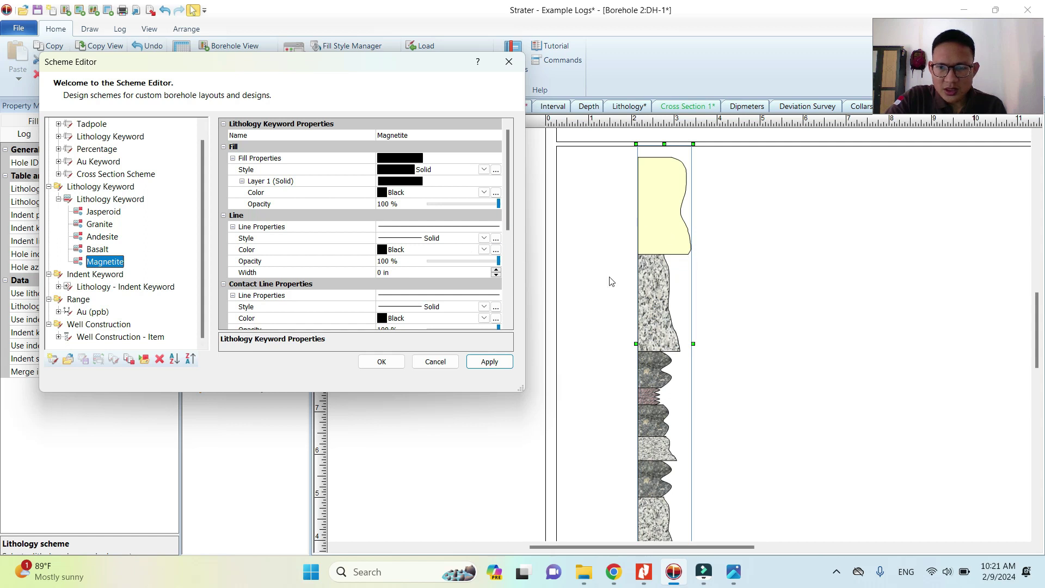
Step: Examine the indent lines assigned to Hard, Medium-Hard, Medium-Soft and Soft in the Lithology - Indent Keyword scheme
click(59, 287)
scroll(117, 301, down, 2)
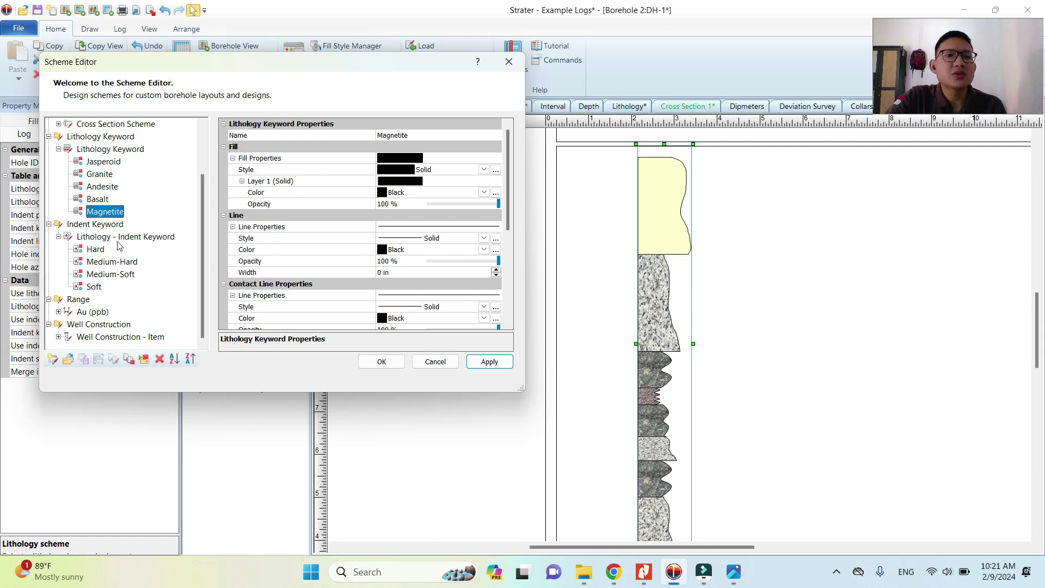
click(101, 250)
click(103, 262)
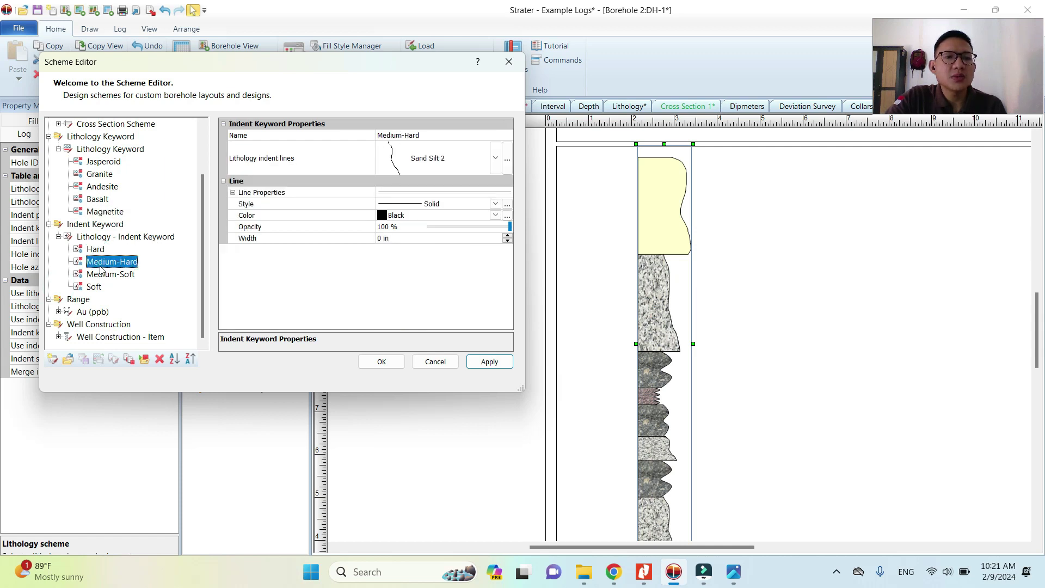
click(105, 275)
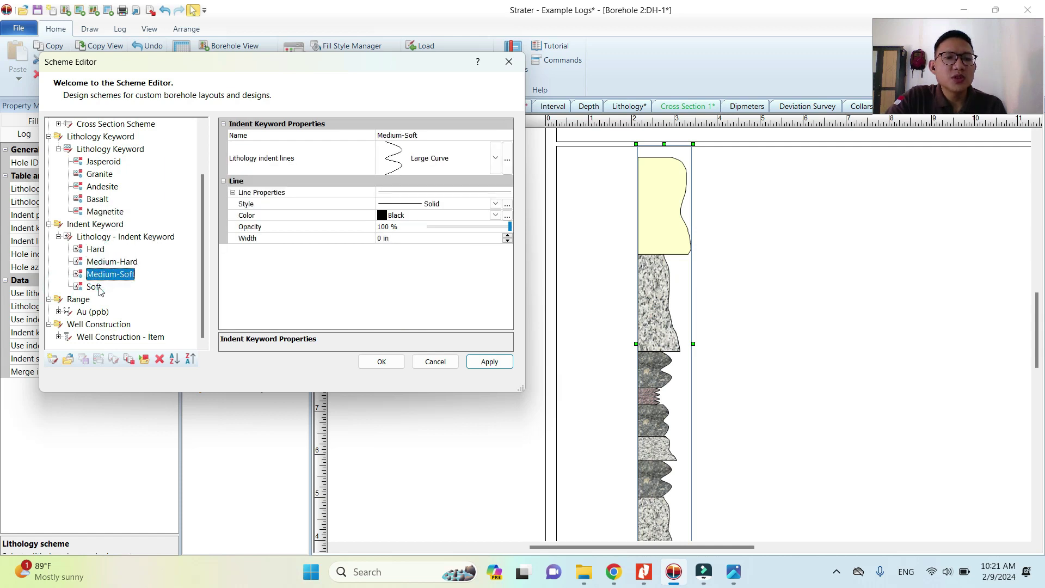
click(98, 288)
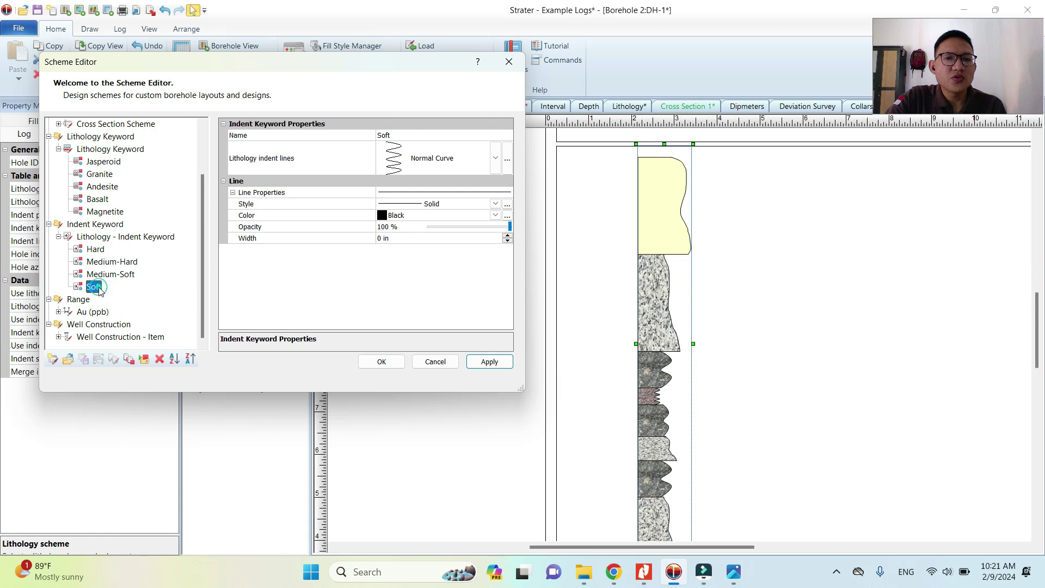
click(98, 252)
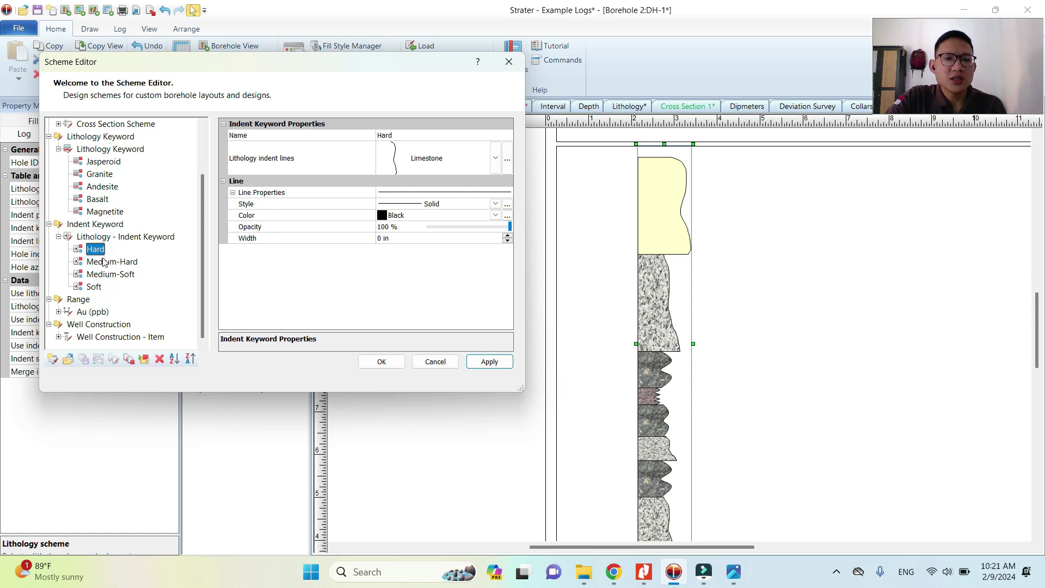
click(103, 263)
click(104, 274)
click(103, 287)
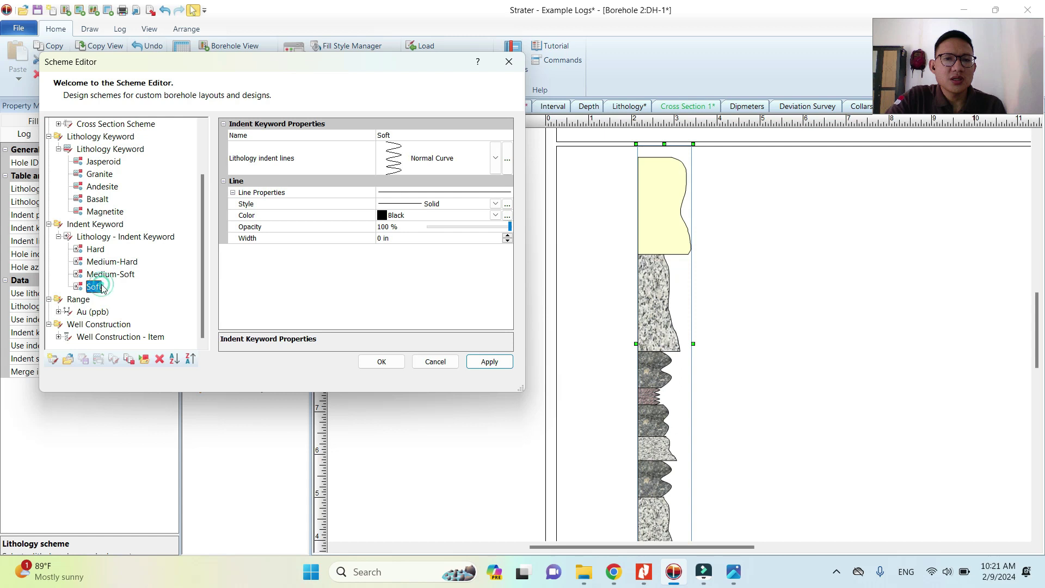
Step: Set the Hard indent keyword's lithology indent line to Normal Jagged and apply it to the log
click(101, 251)
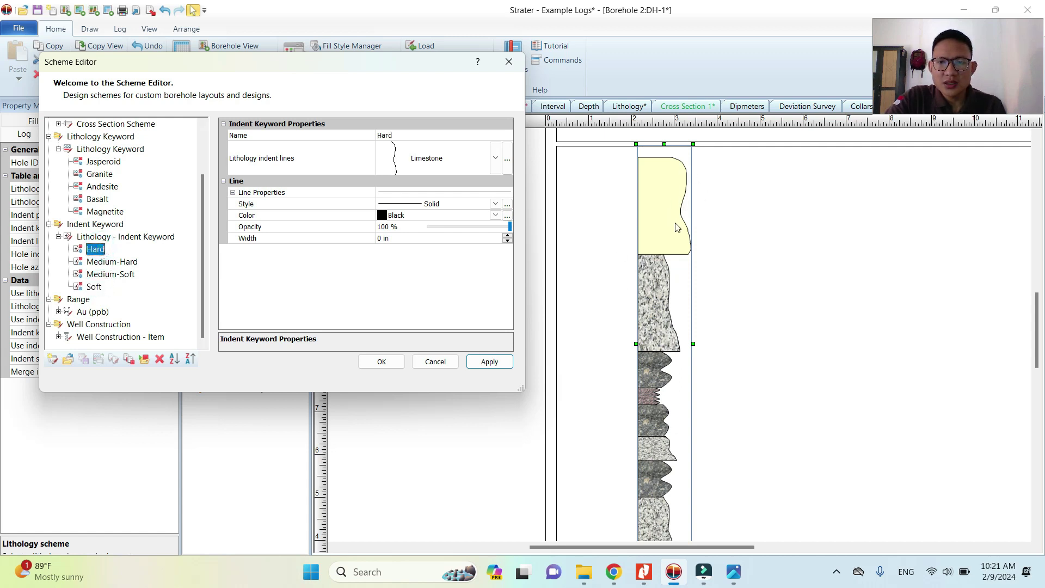
click(495, 159)
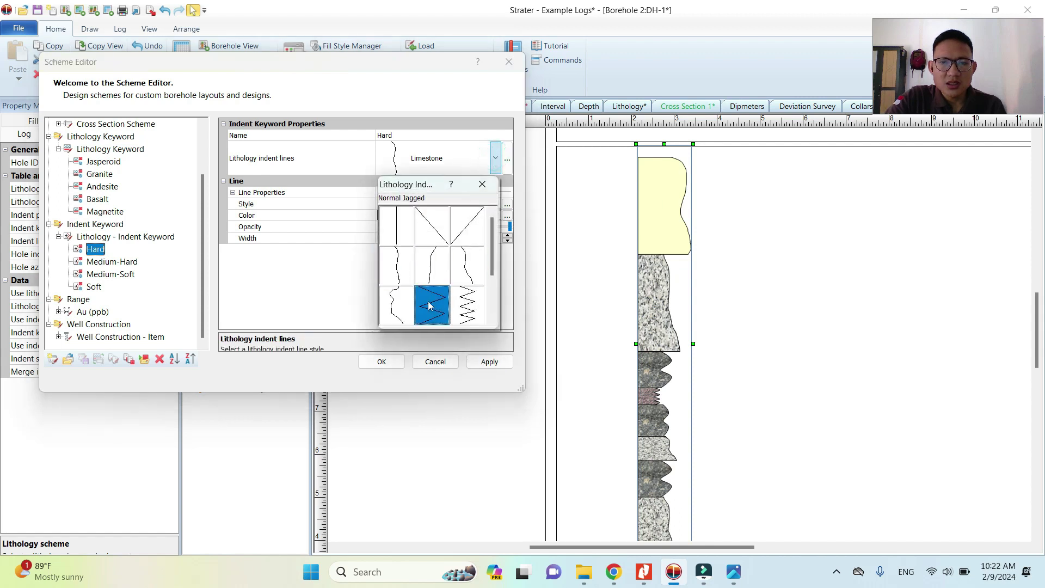
scroll(427, 291, down, 1)
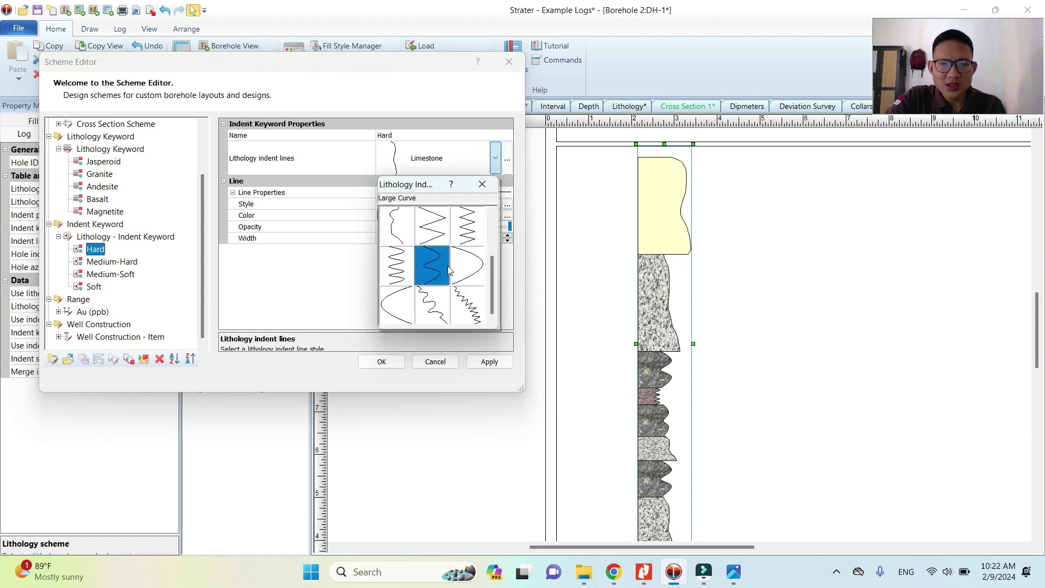
scroll(436, 252, up, 2)
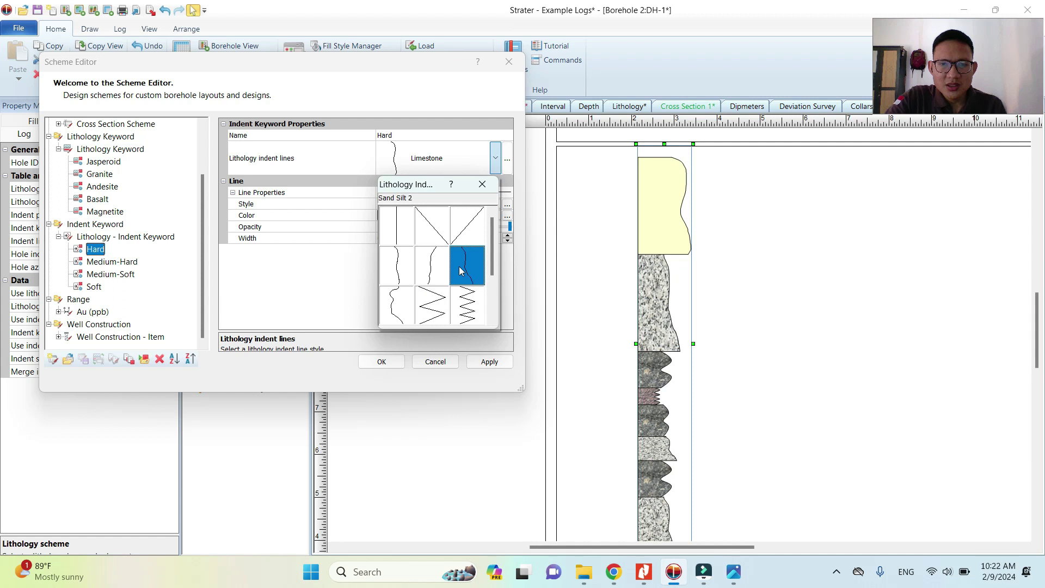
click(444, 300)
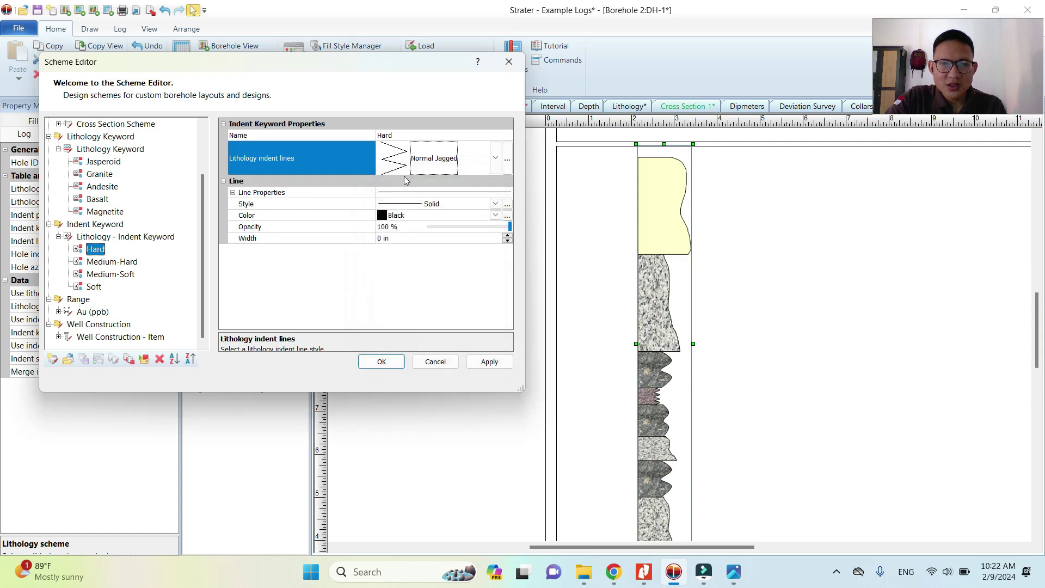
click(490, 362)
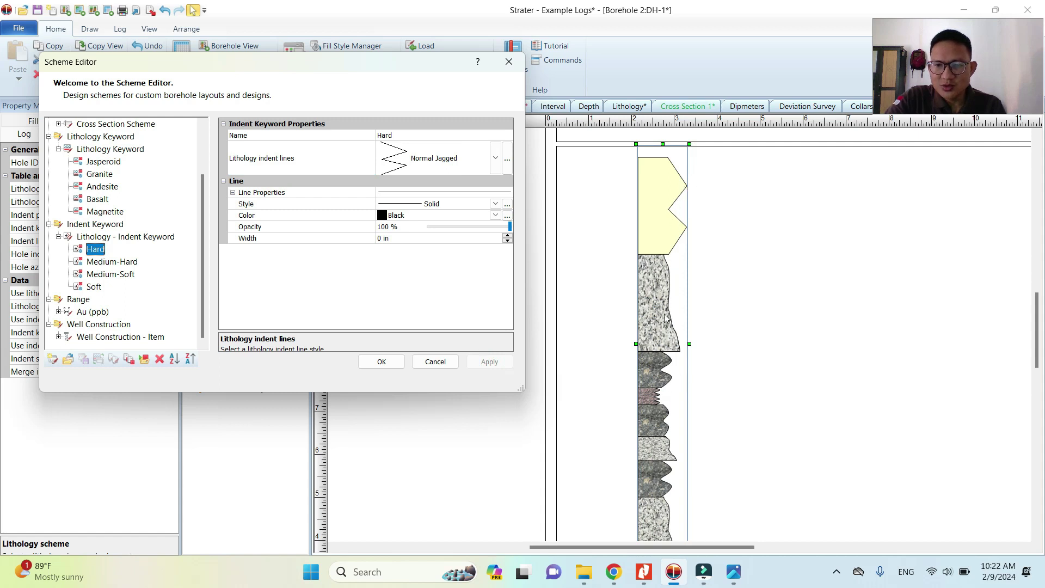
Step: Set the Hard keyword's lithology indent line to Sand Silt 2, apply it, and close the Scheme Editor with the changes accepted
click(498, 166)
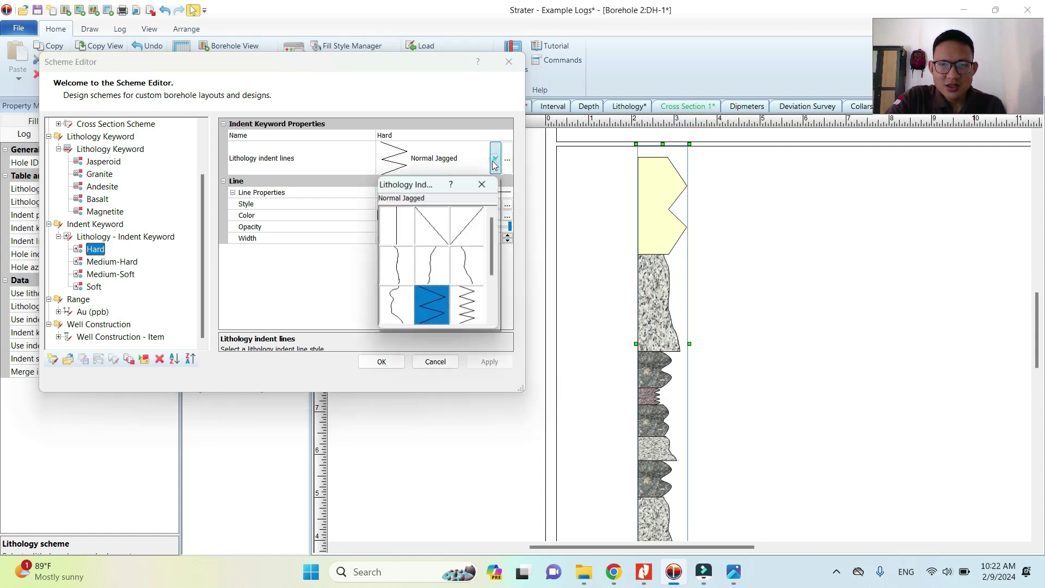
click(460, 262)
click(490, 362)
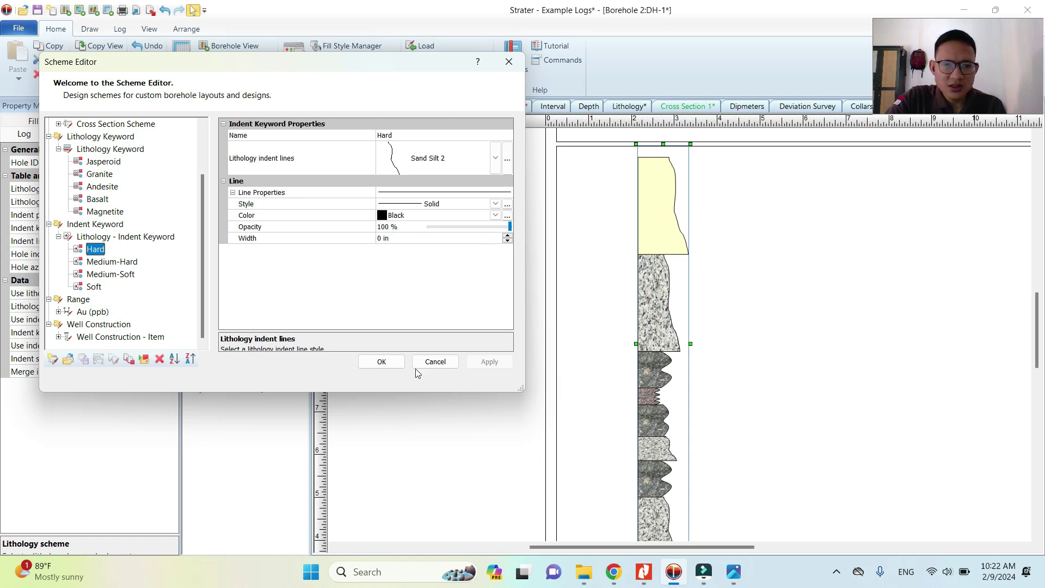
click(381, 362)
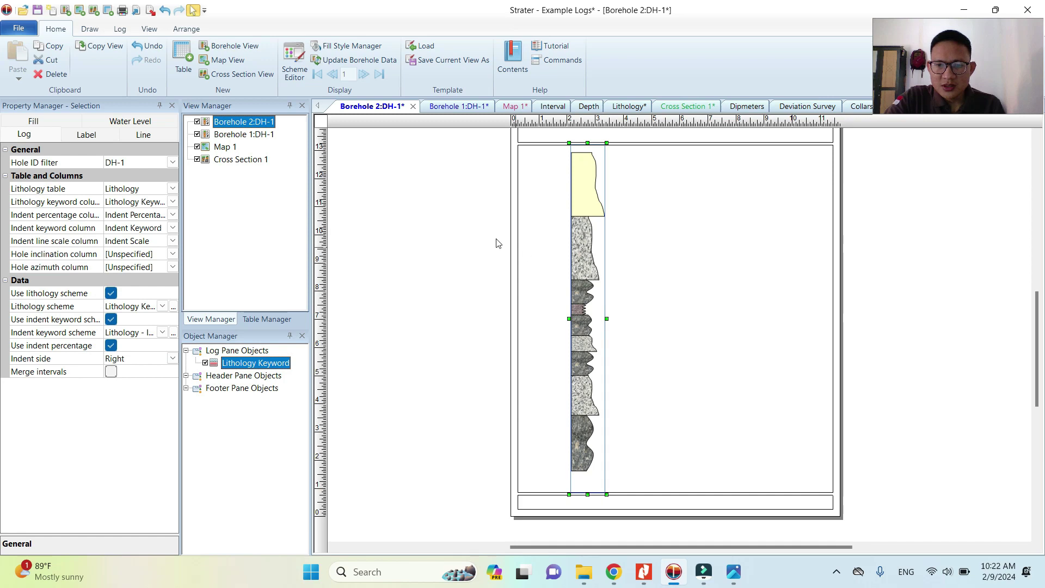
click(465, 227)
click(580, 234)
scroll(554, 246, up, 2)
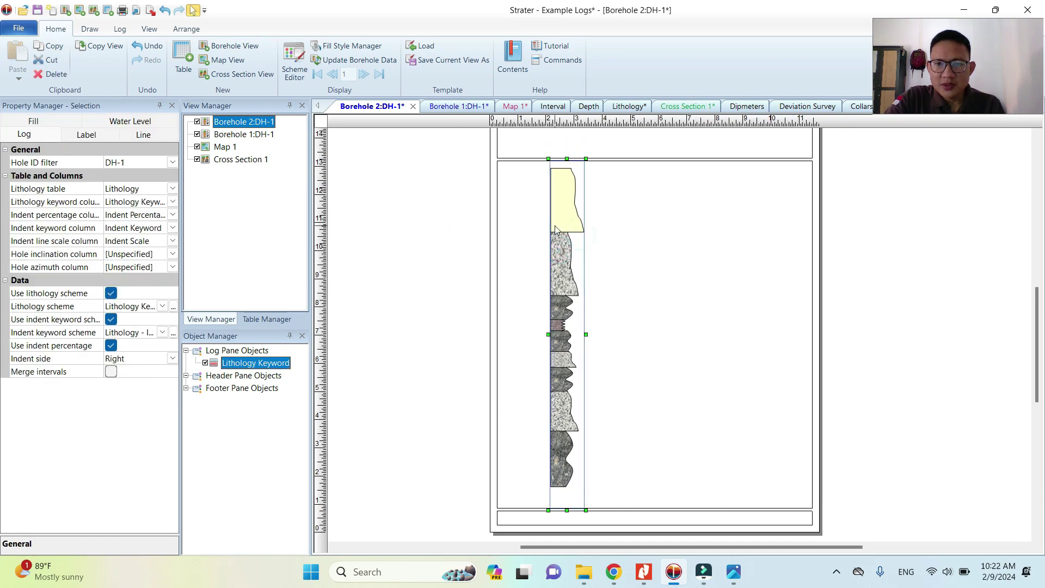
scroll(577, 333, up, 2)
scroll(563, 343, down, 2)
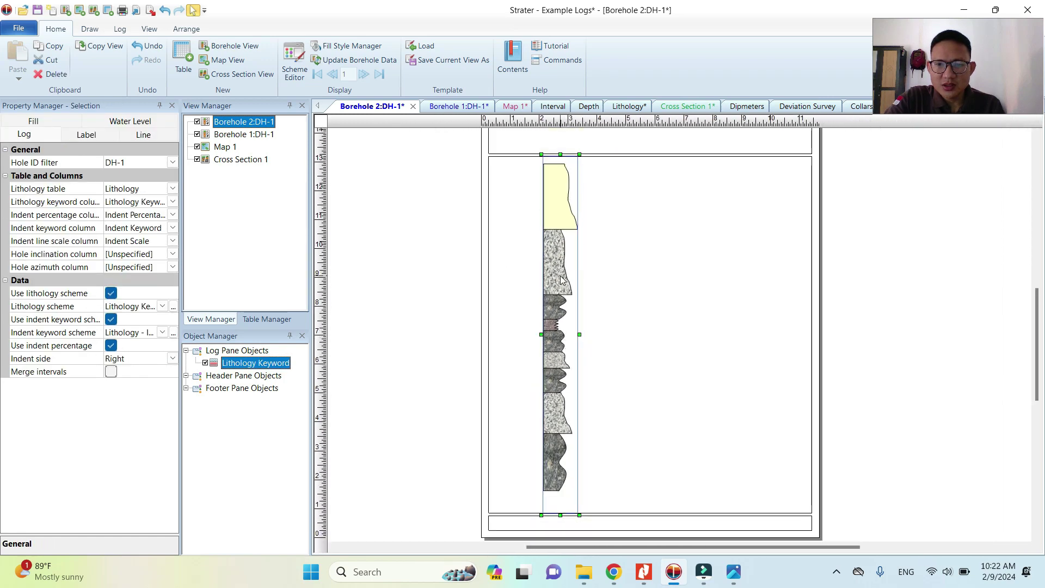
scroll(566, 253, down, 1)
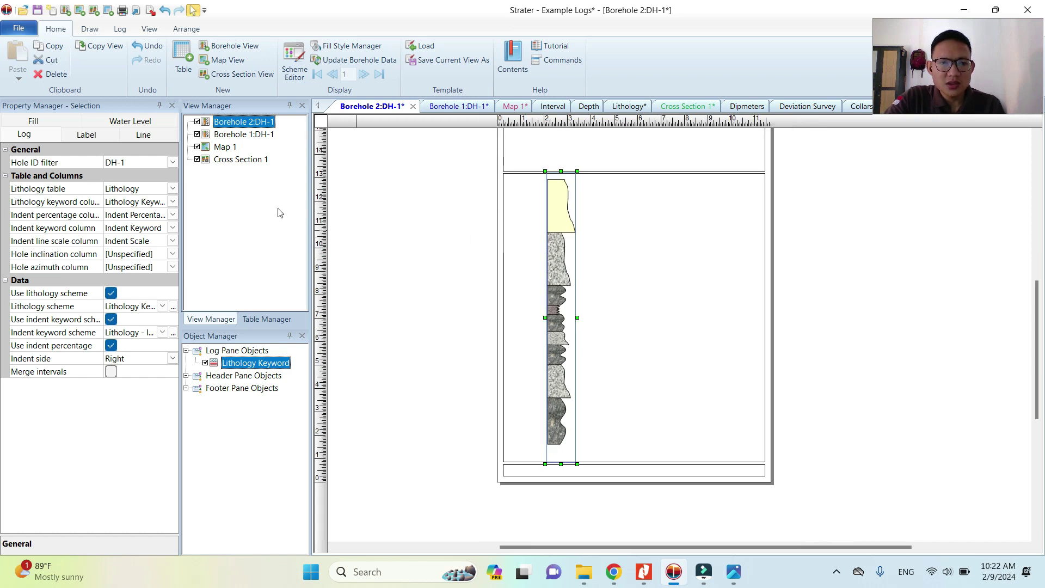
Step: Check the lithology log's label settings and open the Lithology table to view its keyword and description data
click(72, 140)
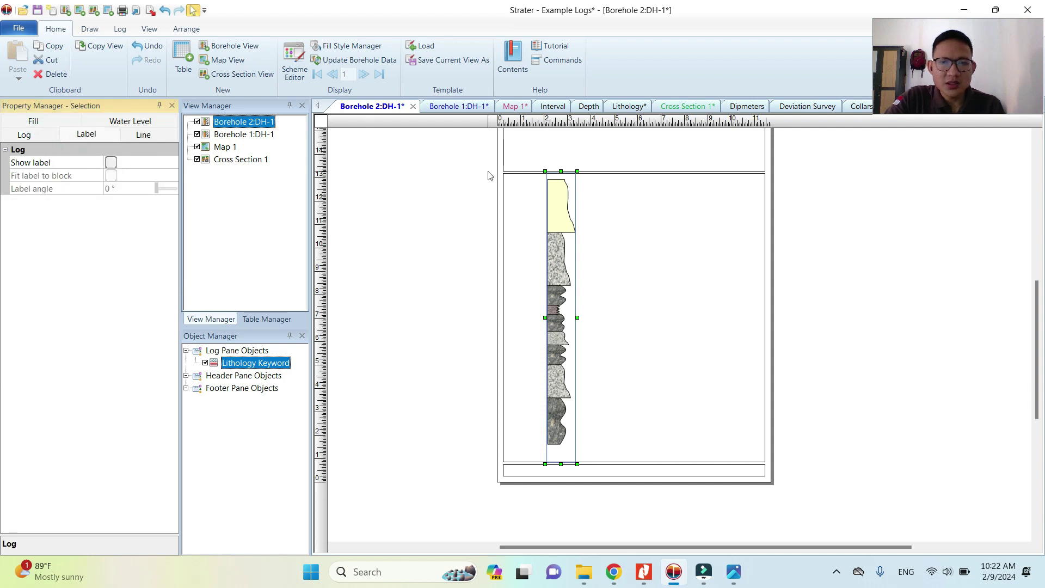
scroll(491, 175, up, 3)
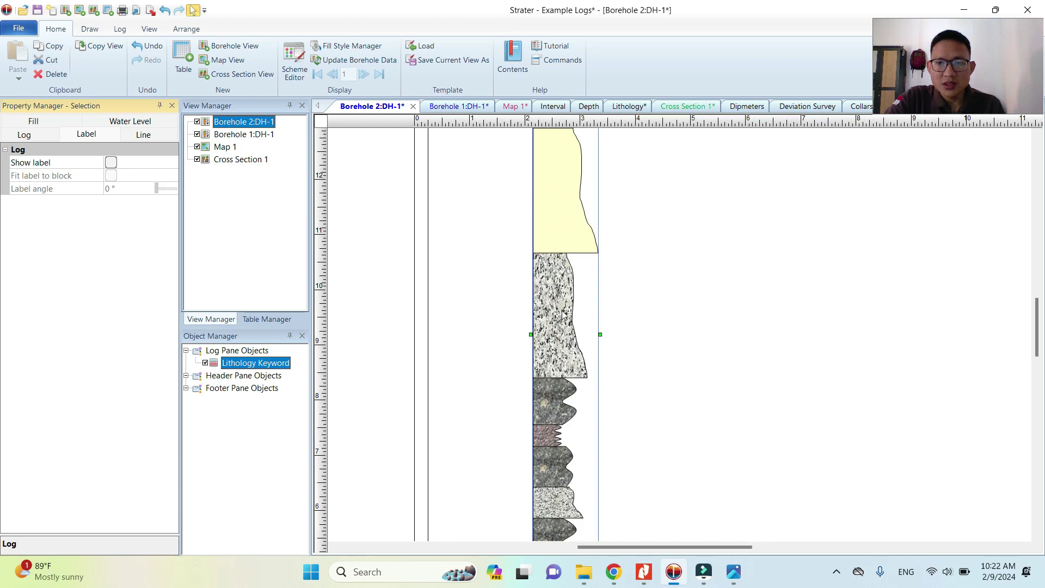
scroll(552, 326, down, 3)
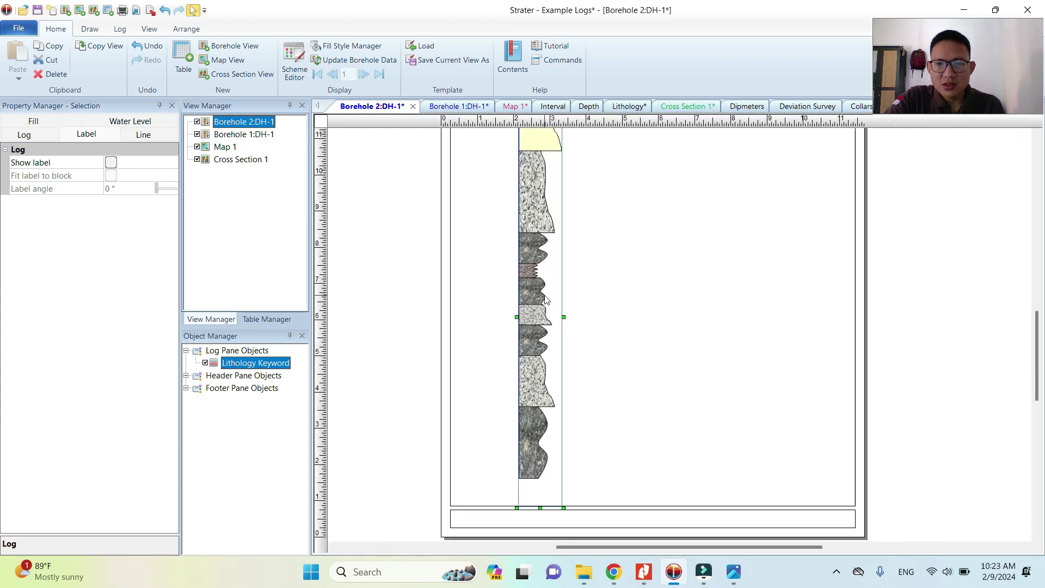
scroll(532, 223, up, 3)
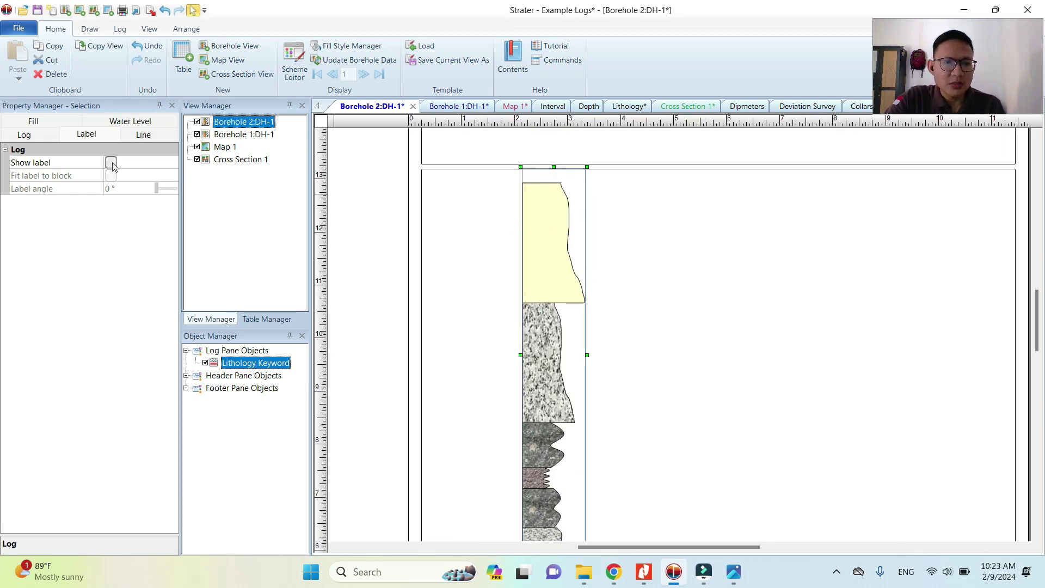
click(620, 108)
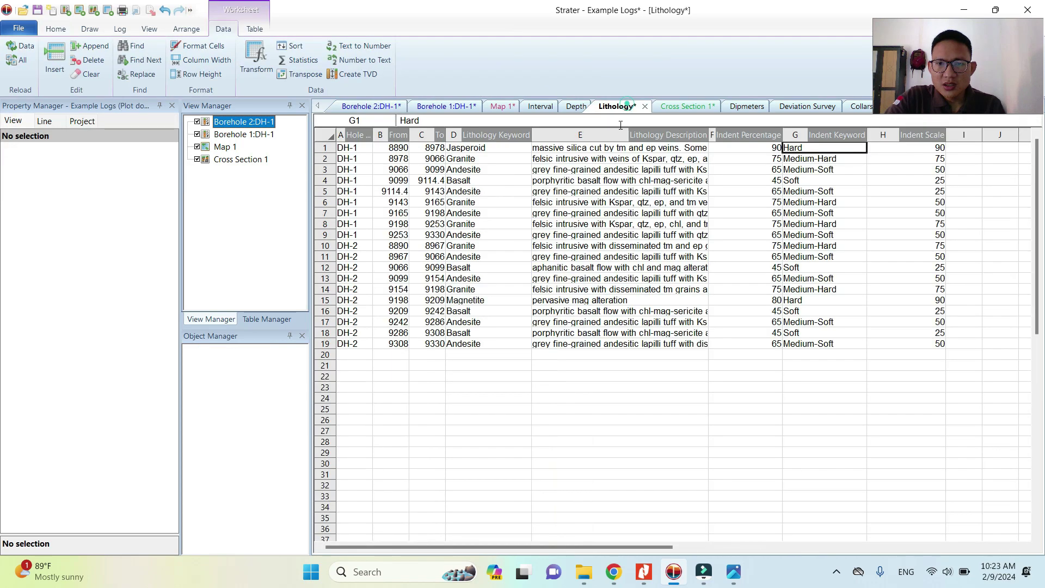
Step: Check the Lithology Keyword column in the table and turn on the lithology log's labels in Borehole 2
click(499, 134)
drag(490, 151, 490, 356)
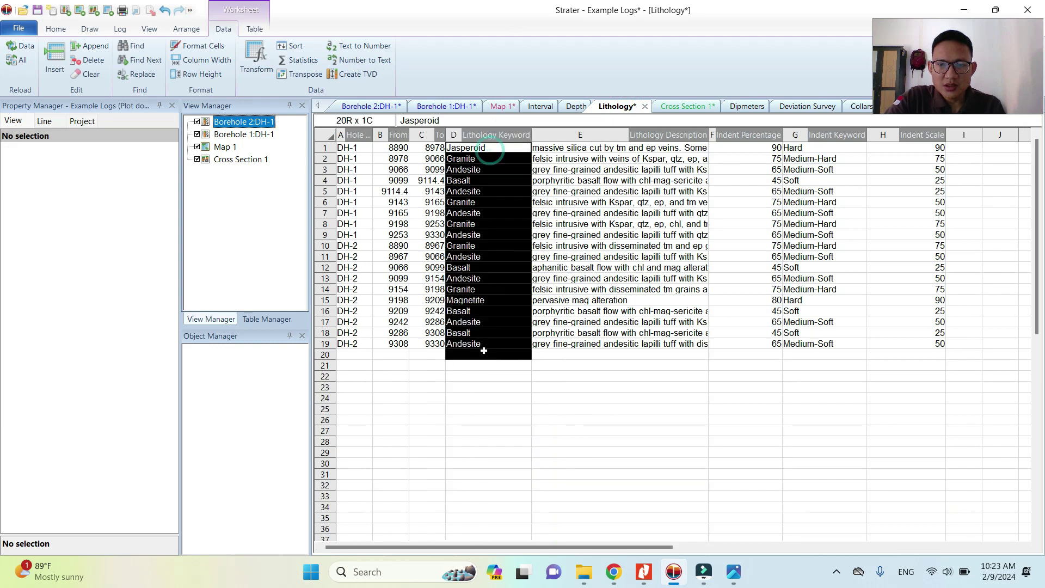
click(371, 109)
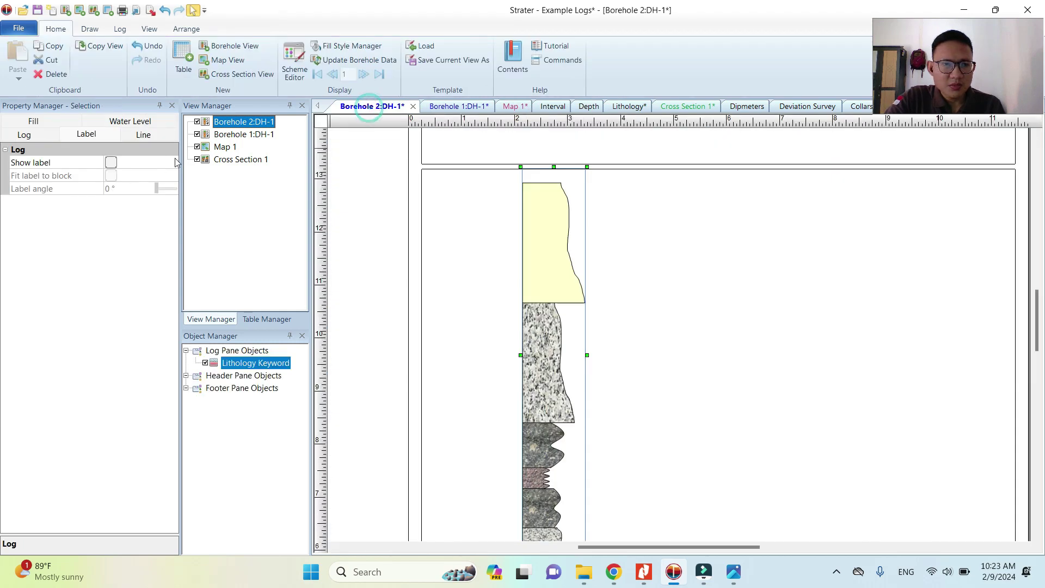
click(111, 162)
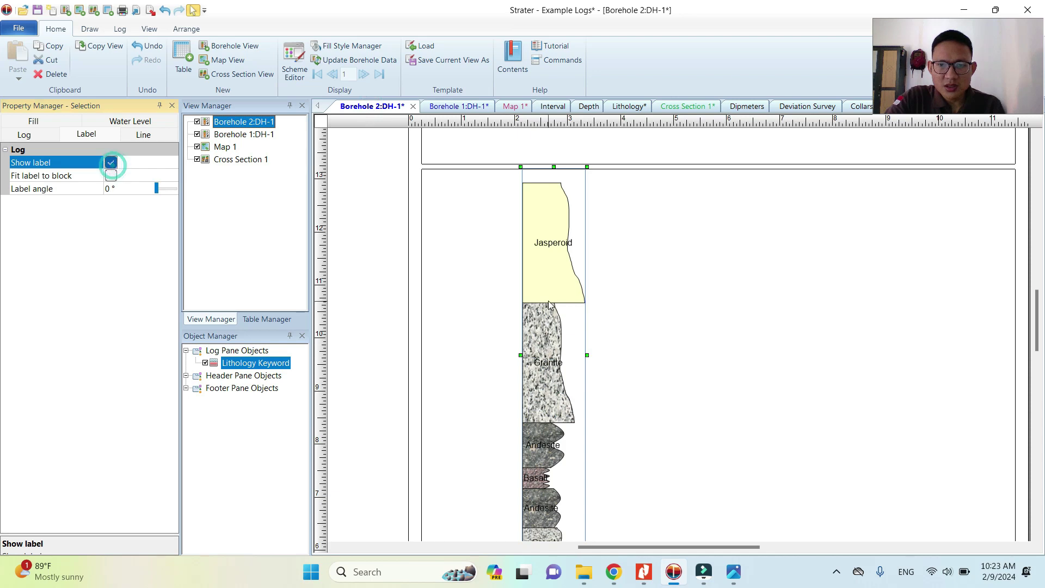
scroll(568, 326, up, 2)
scroll(548, 223, up, 1)
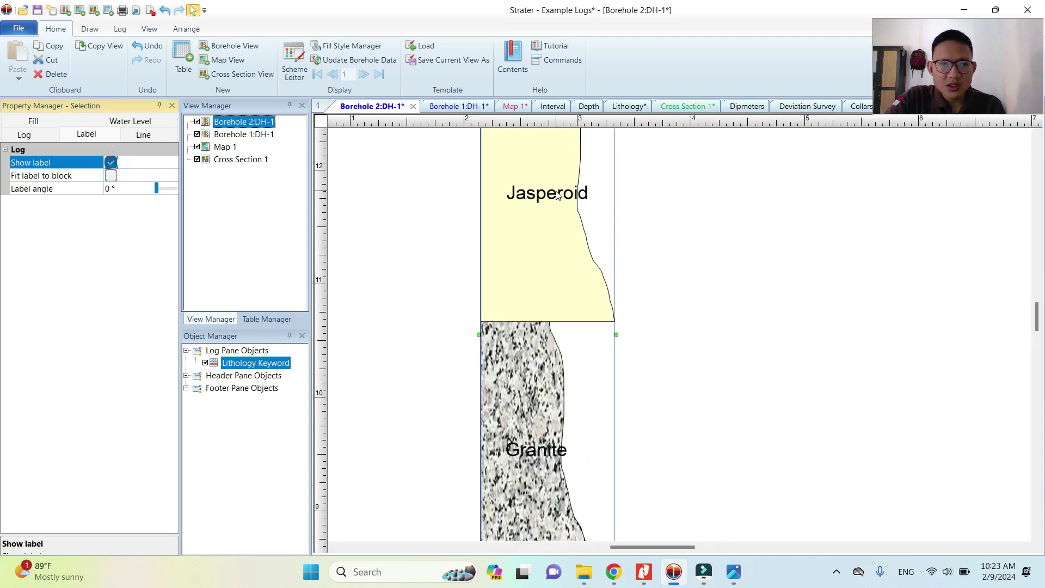
Step: Examine the rock-type labels along the length of the lithology log
scroll(555, 196, down, 2)
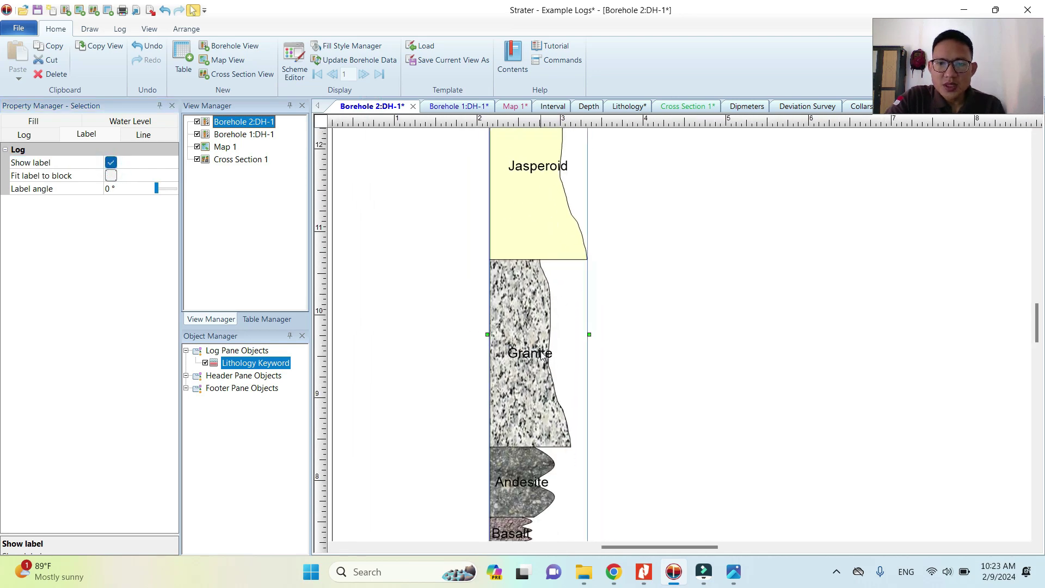
scroll(541, 348, down, 10)
scroll(543, 322, up, 1)
scroll(542, 322, down, 4)
scroll(550, 338, up, 5)
scroll(561, 209, up, 5)
scroll(536, 265, up, 2)
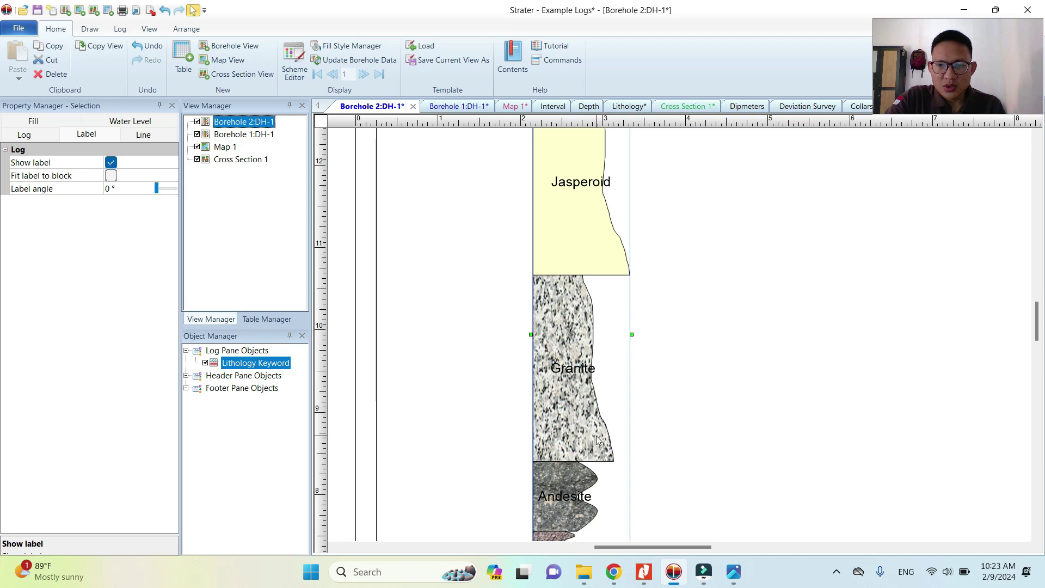
Step: Enable fitting the lithology log's labels to their blocks and compare the display with the option on and off
click(111, 176)
click(111, 177)
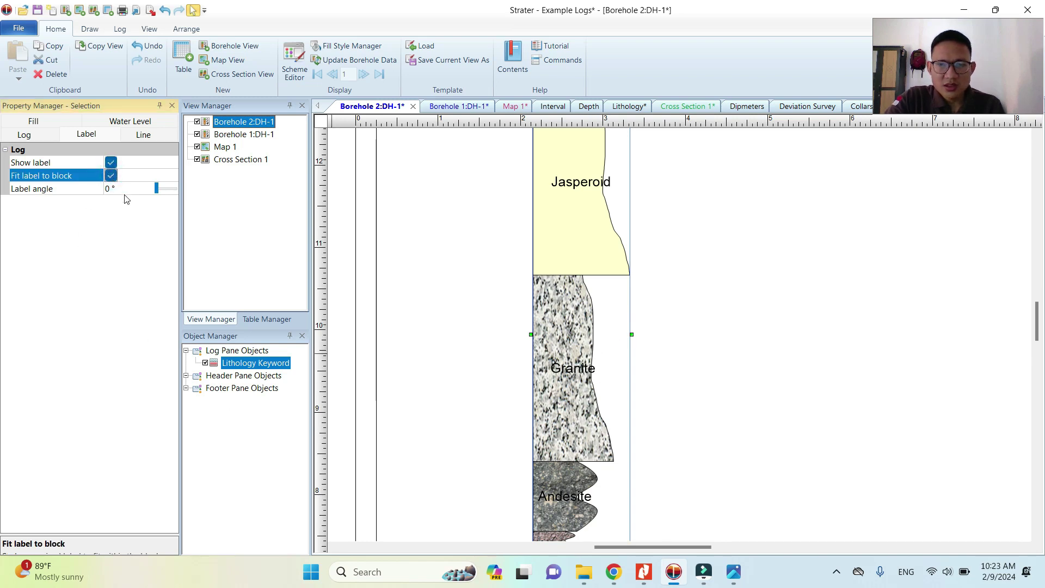
click(110, 162)
click(110, 162)
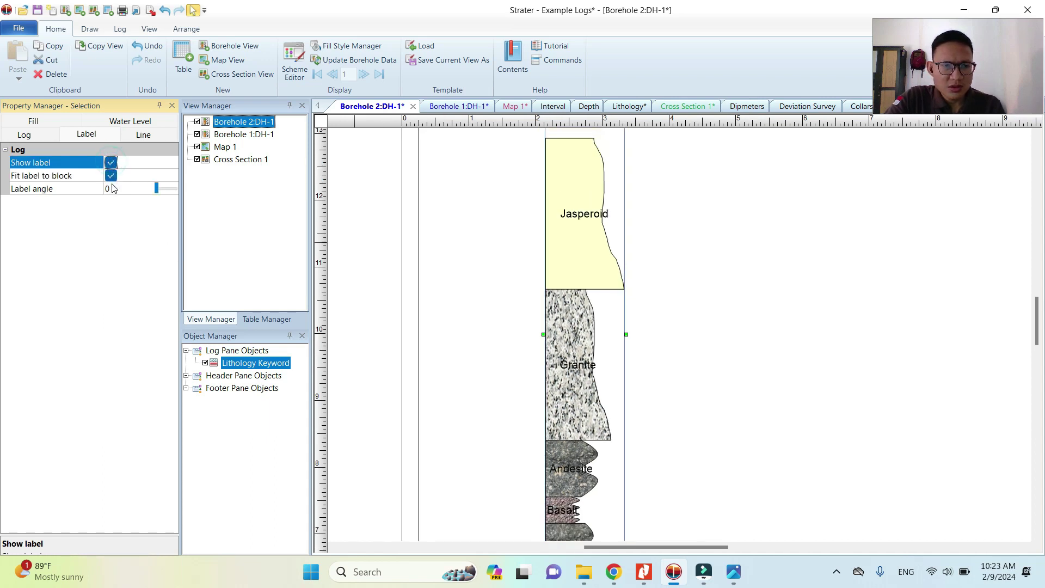
click(33, 191)
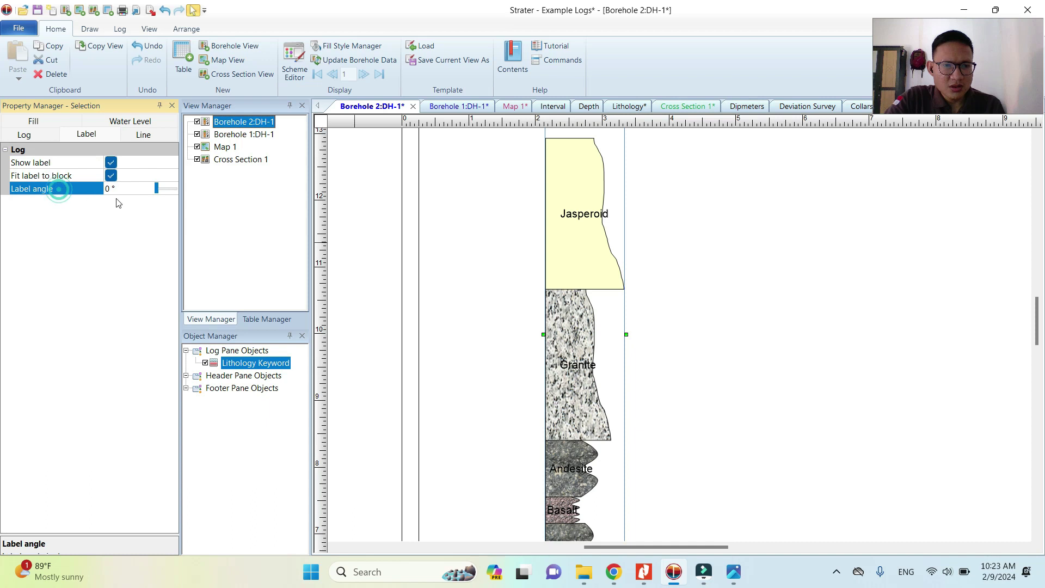
click(110, 175)
scroll(462, 261, down, 2)
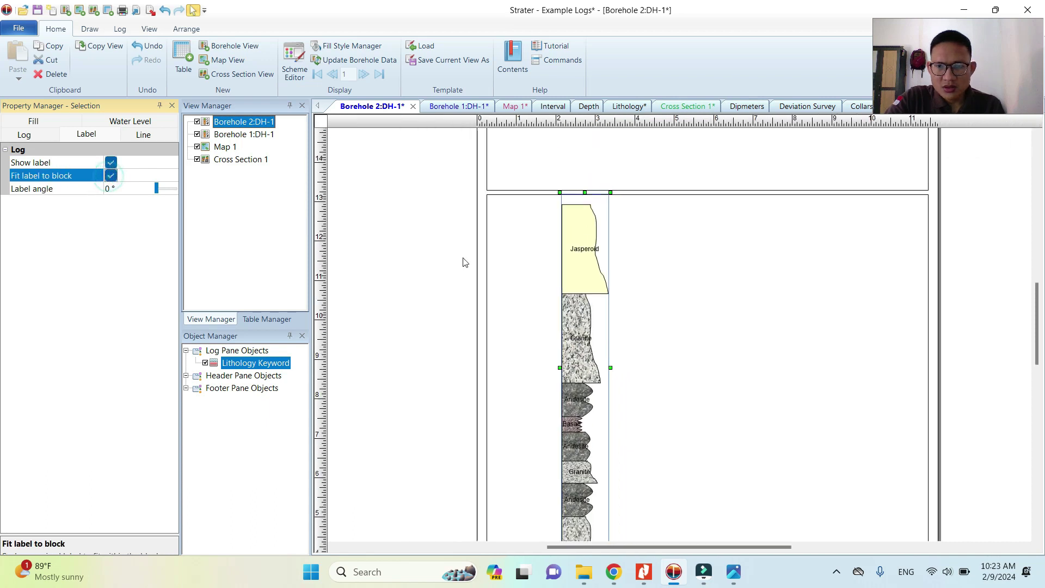
click(428, 236)
click(568, 277)
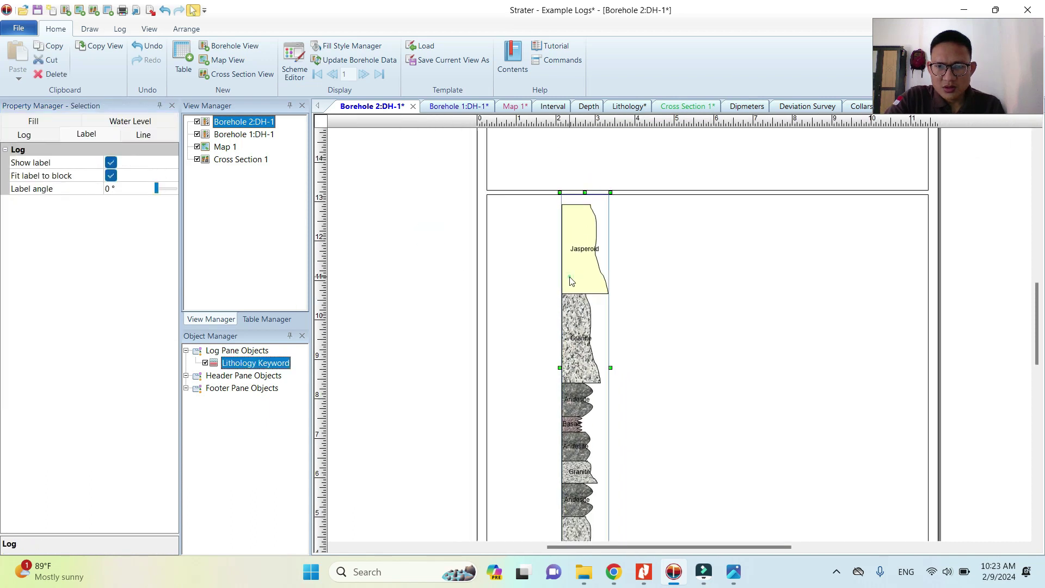
click(114, 181)
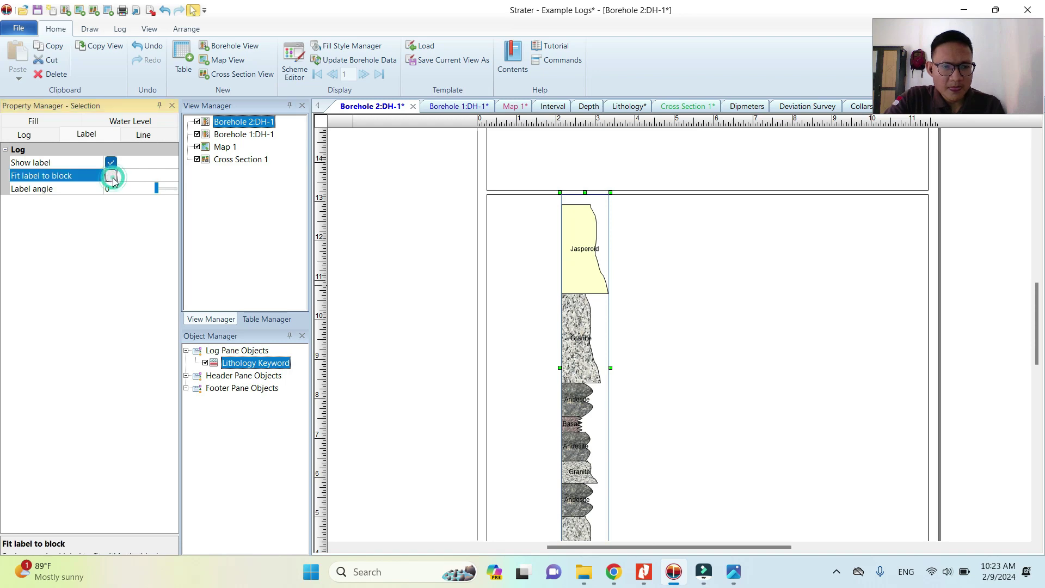
Step: Inspect how the block-fitted labels sit within the Jasperoid, Granite, Andesite and Basalt intervals
scroll(588, 467, up, 3)
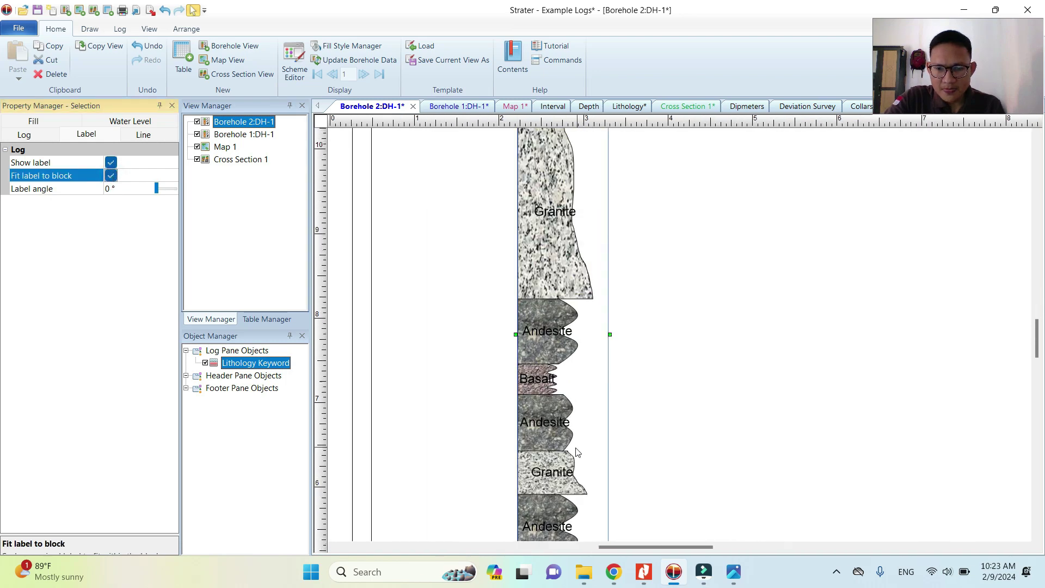
scroll(543, 334, down, 4)
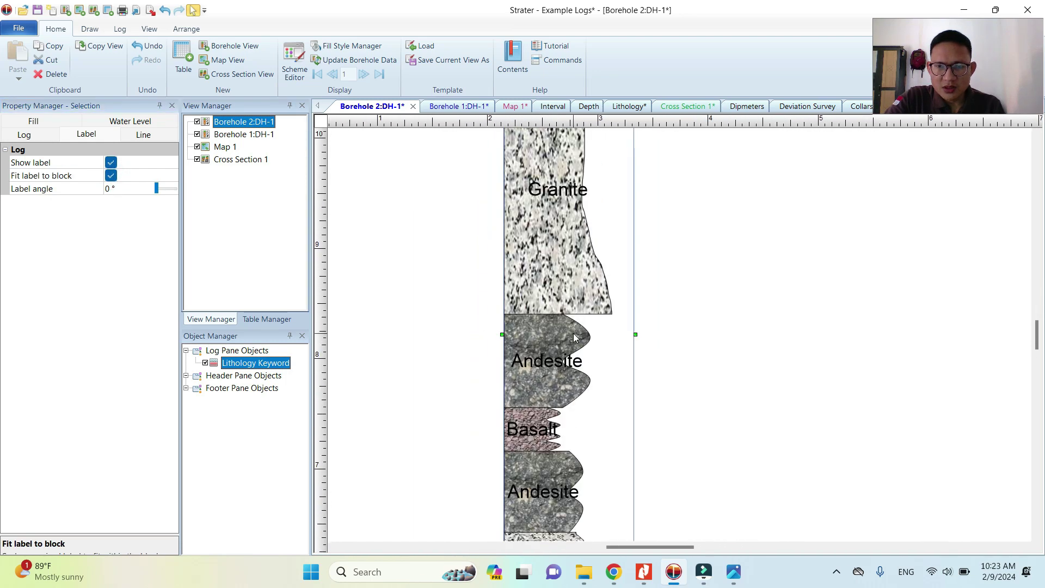
scroll(553, 210, down, 3)
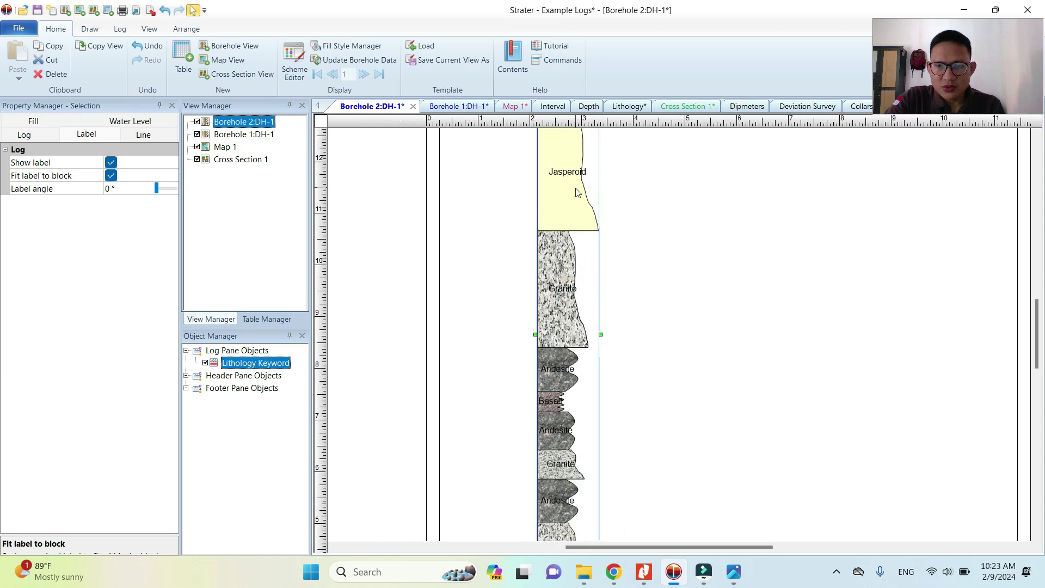
scroll(548, 328, up, 4)
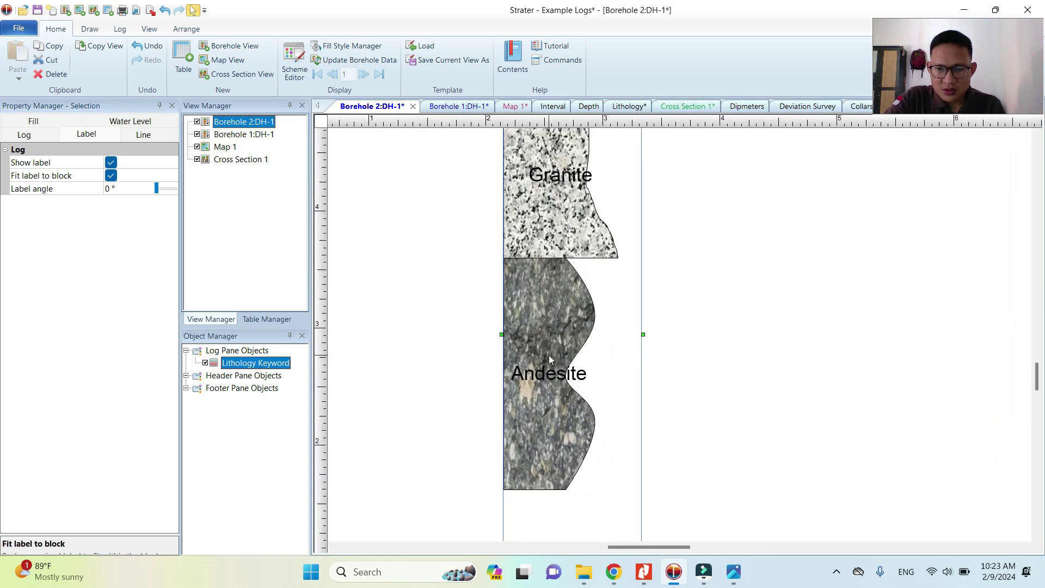
scroll(548, 355, down, 1)
scroll(564, 283, up, 5)
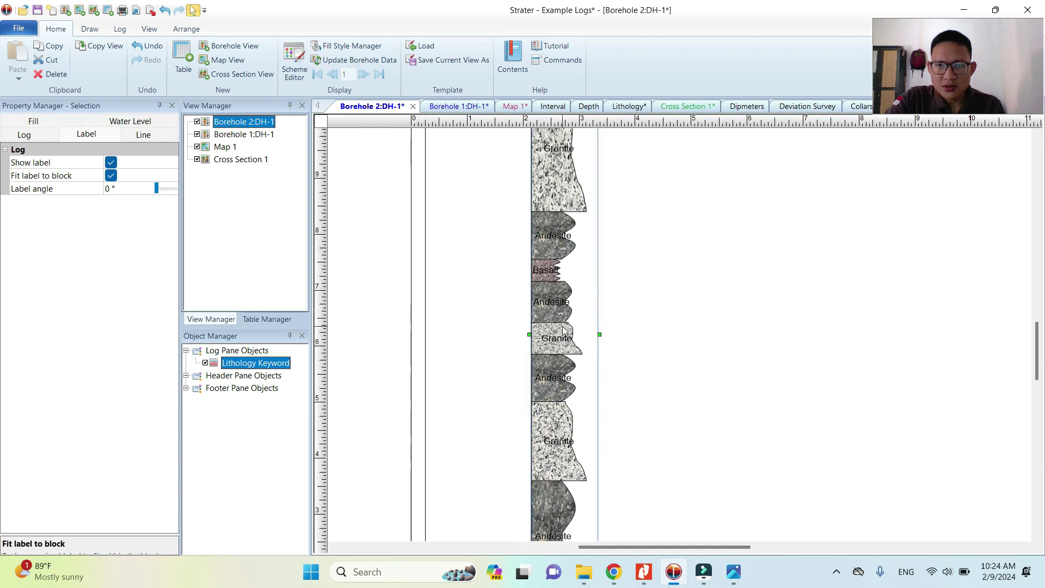
scroll(567, 316, up, 2)
scroll(567, 315, down, 1)
scroll(586, 356, up, 1)
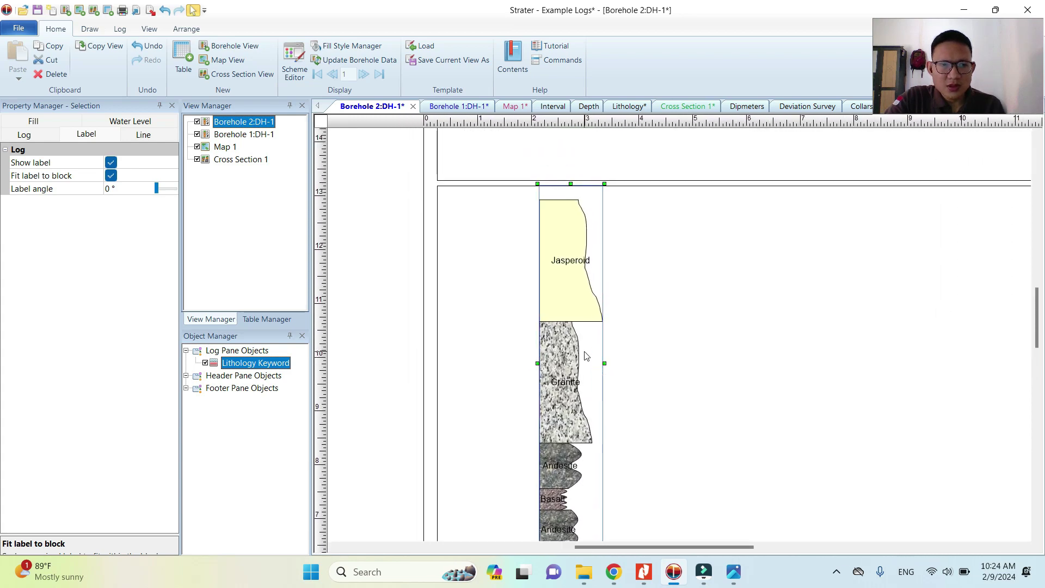
Step: Set the lithology log's label angle to 50° and check the rotated labels down the log
click(109, 189)
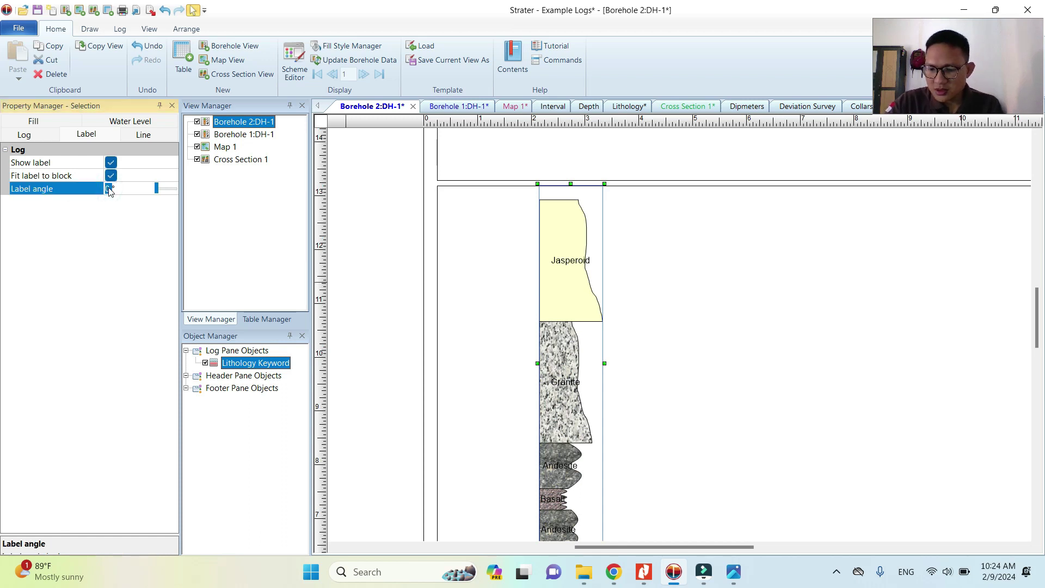
key(Return)
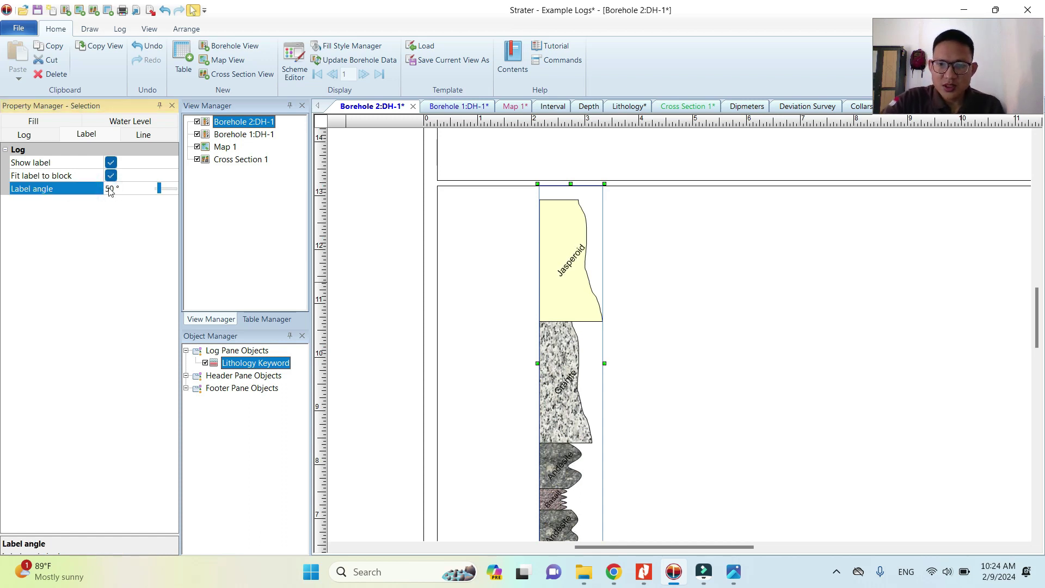
scroll(567, 267, up, 2)
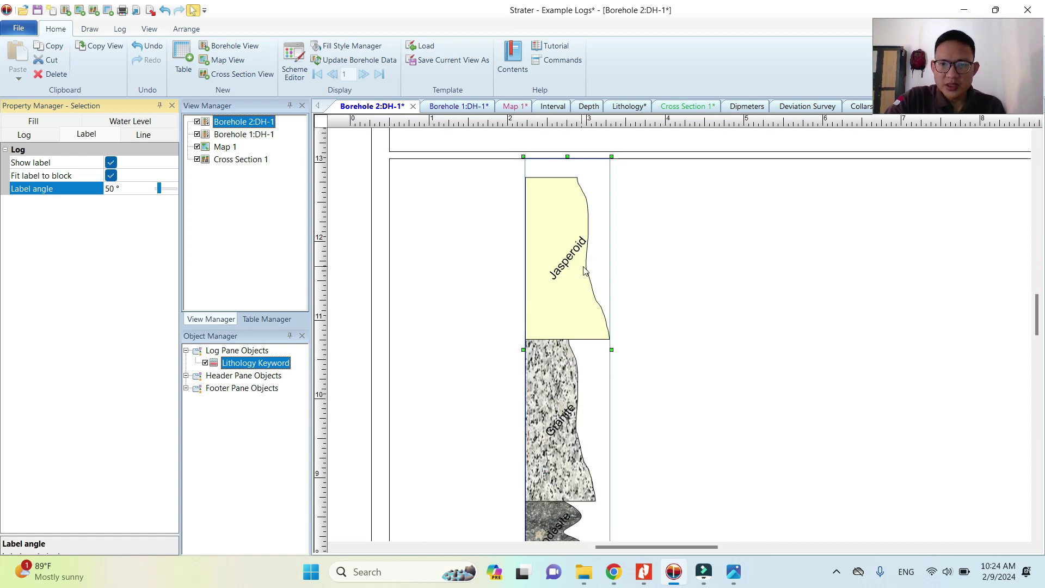
click(587, 287)
click(660, 257)
scroll(657, 256, down, 5)
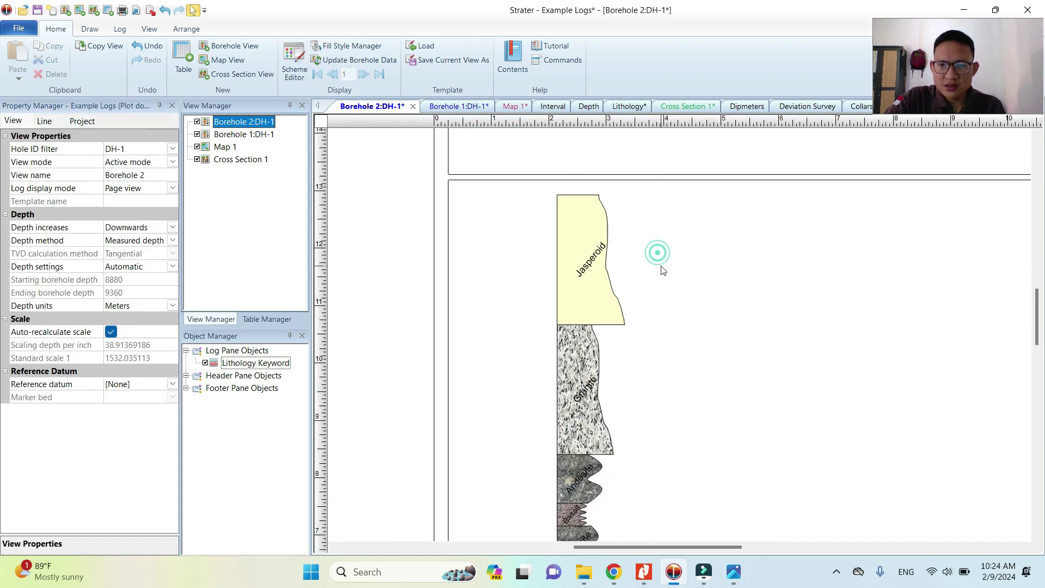
scroll(604, 299, up, 3)
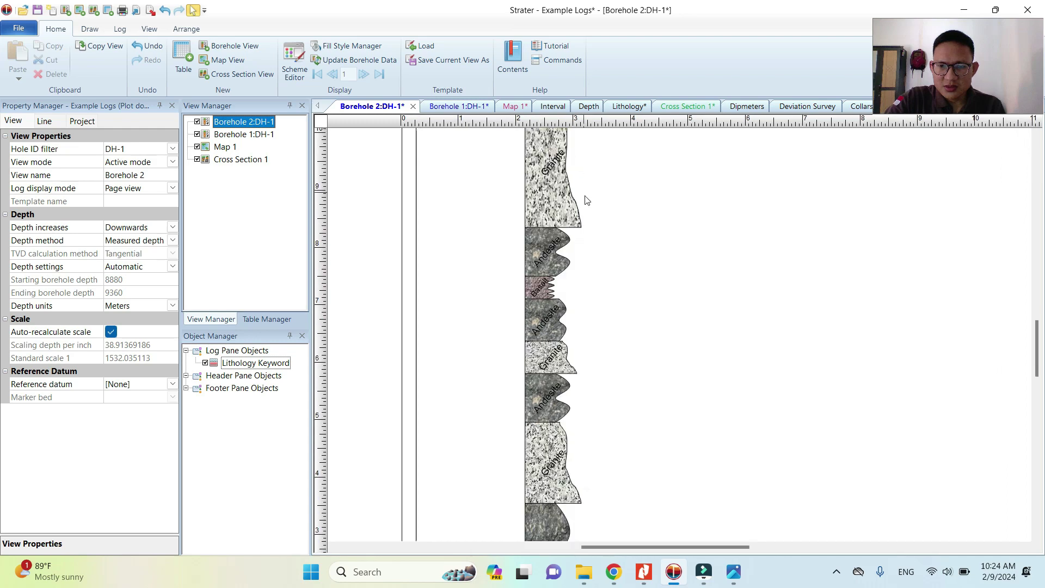
scroll(593, 254, down, 1)
scroll(585, 256, up, 3)
click(577, 260)
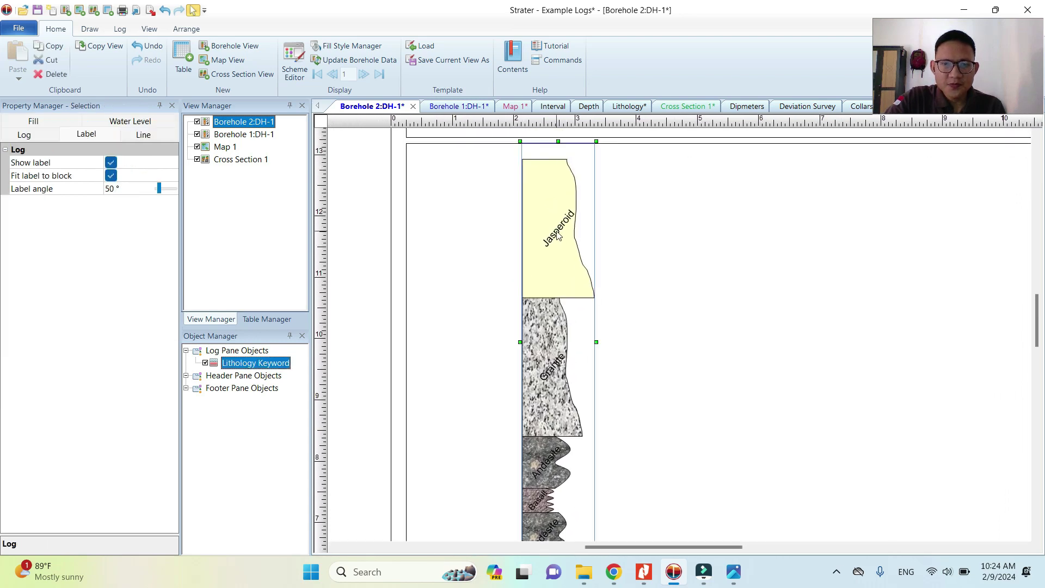
Step: Turn on the lithology log's major depth grid line and set its line color to 10% Black
click(141, 136)
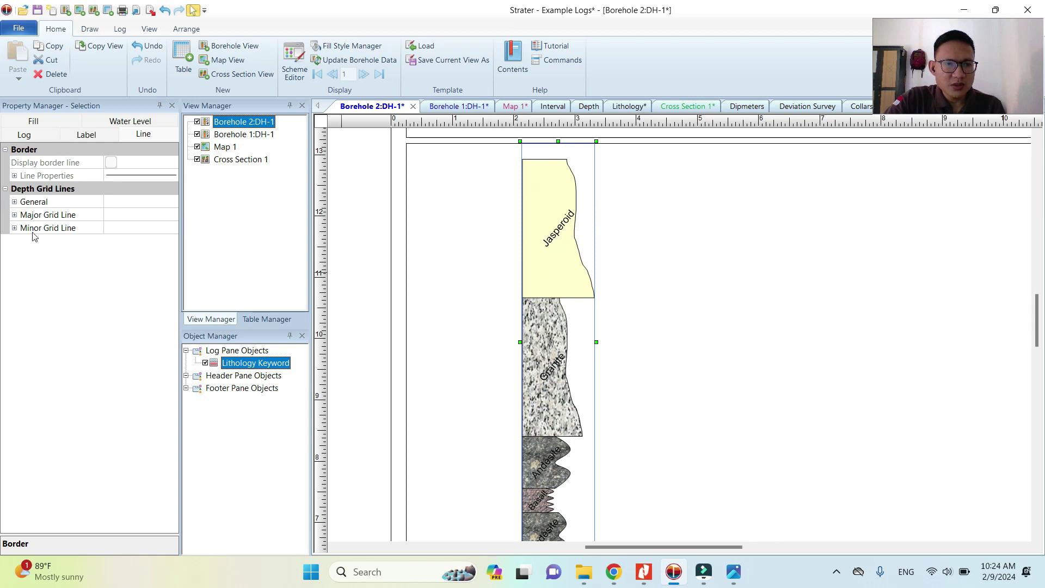
click(14, 216)
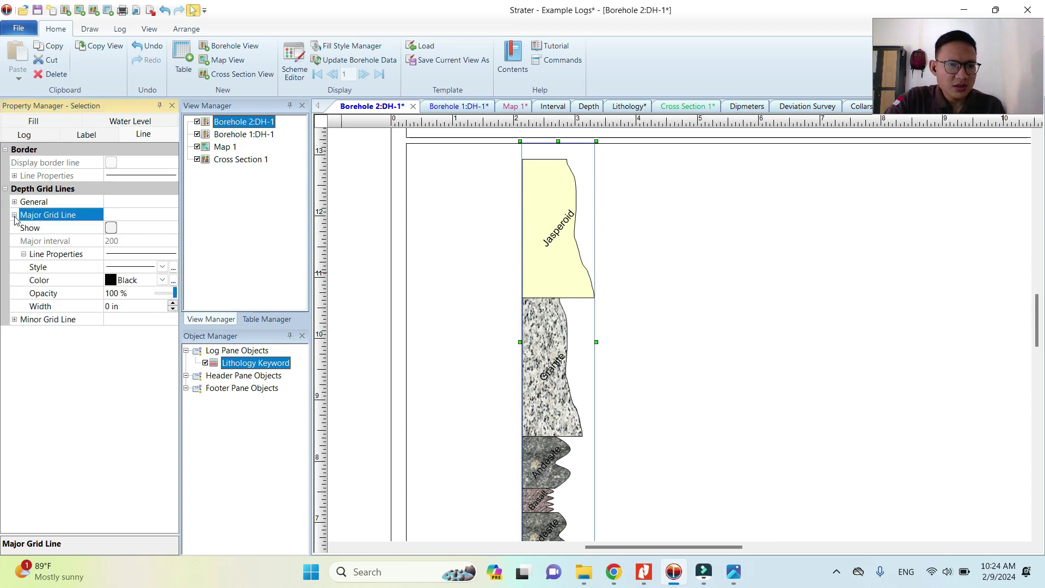
click(110, 228)
click(110, 228)
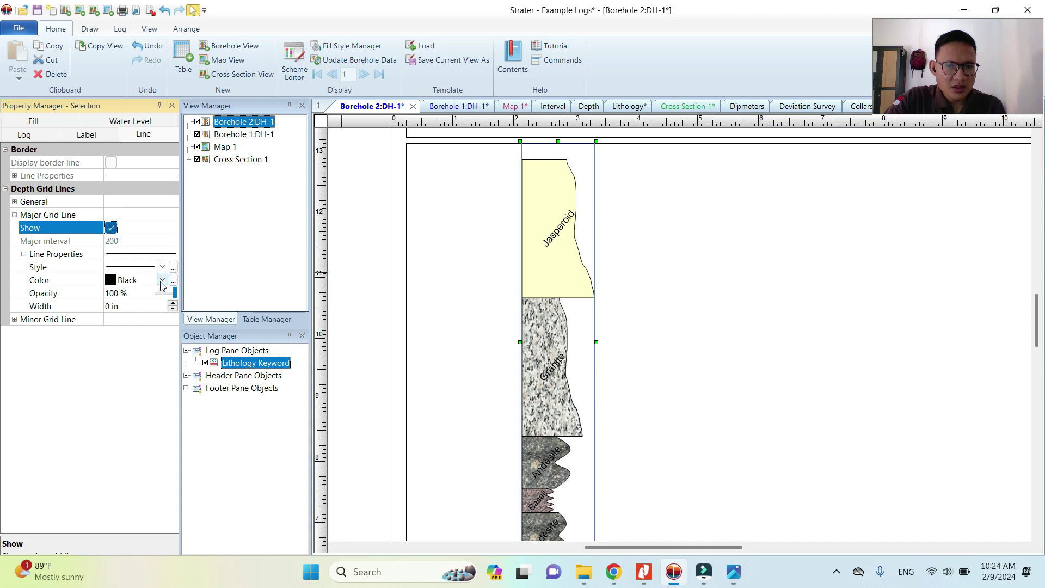
click(162, 279)
click(123, 315)
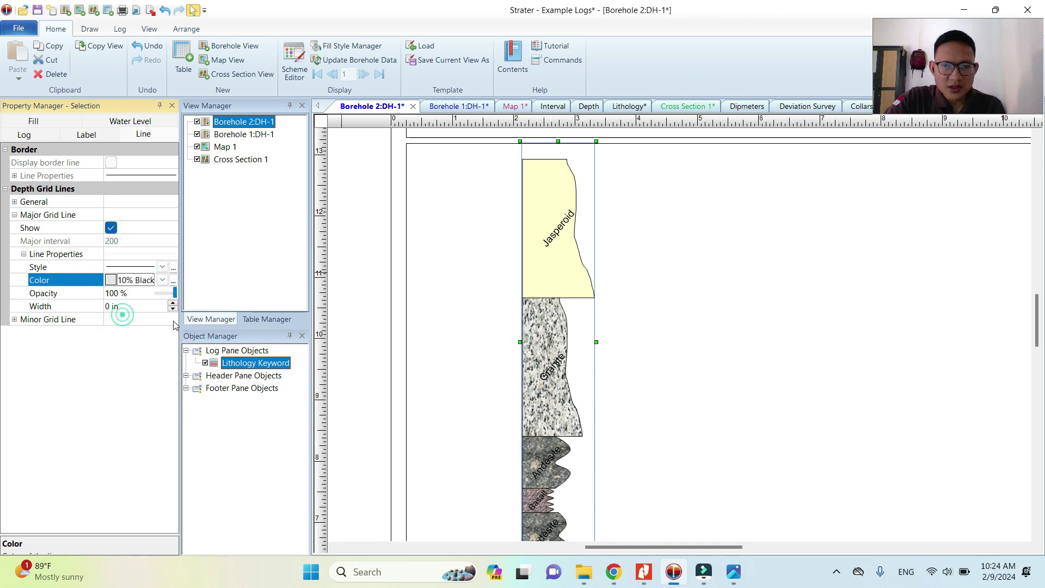
click(373, 265)
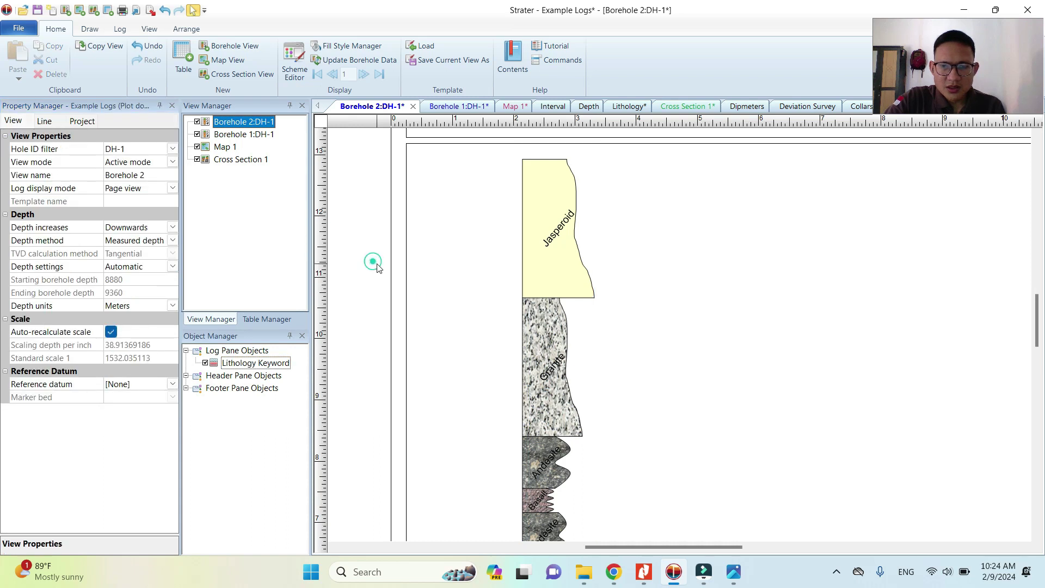
Step: Review the log's general grid line options, keeping the display order at Hide, and the minor grid line settings
click(546, 289)
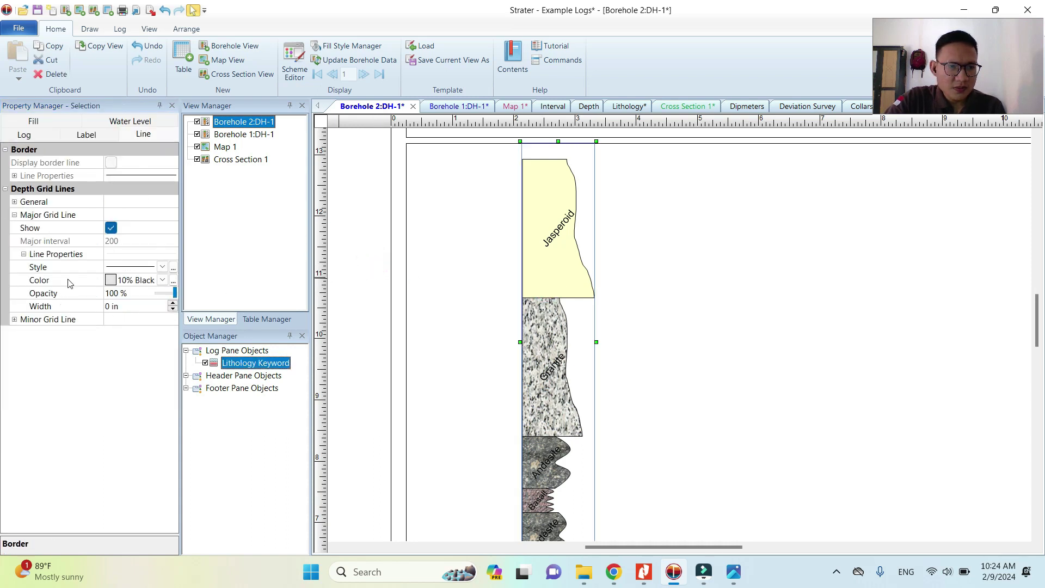
click(15, 202)
click(16, 202)
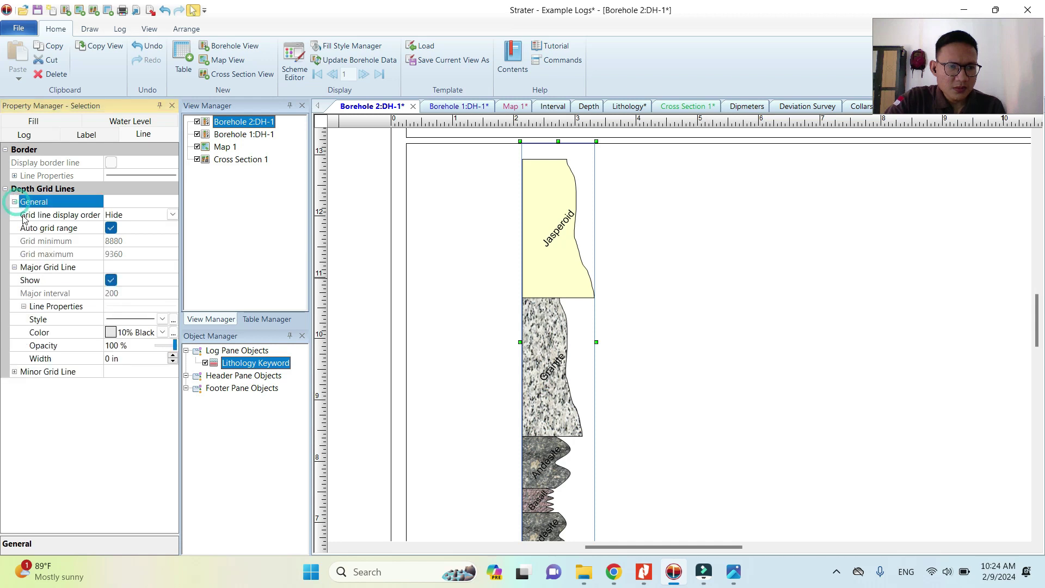
click(127, 220)
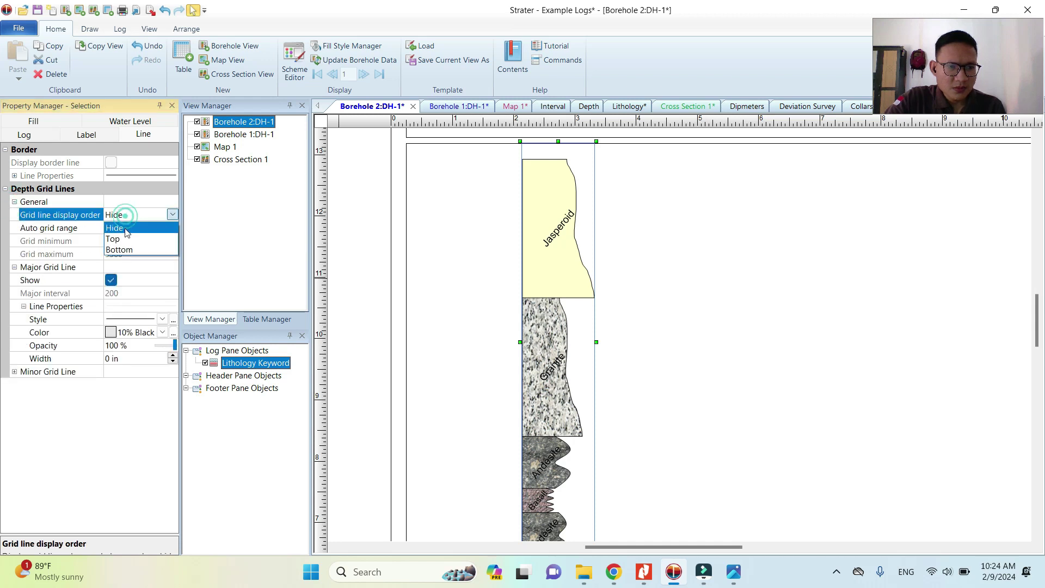
click(126, 233)
click(123, 227)
click(15, 372)
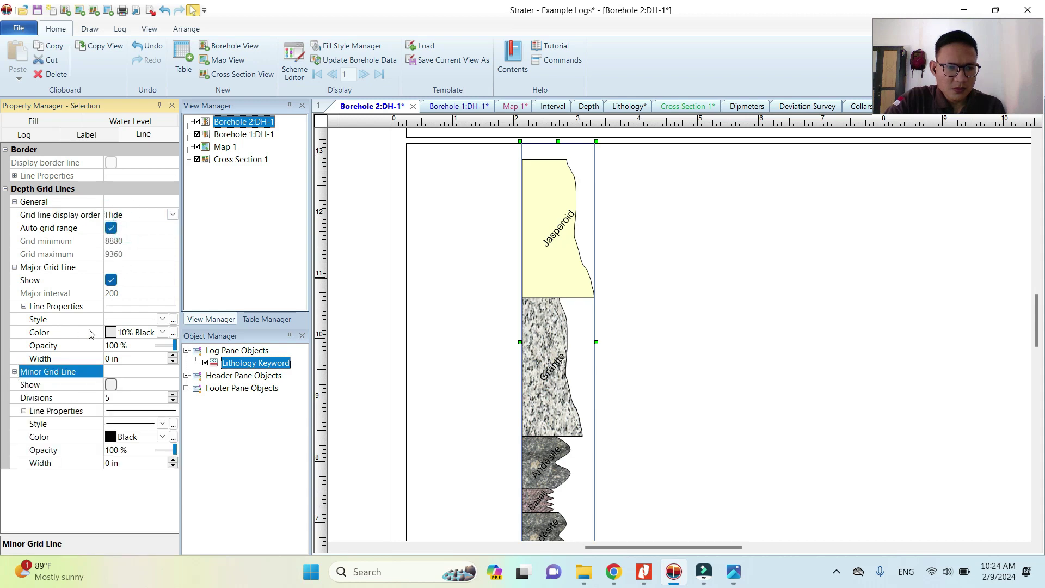
Step: Check the lithology log's background fill and water level settings
click(54, 127)
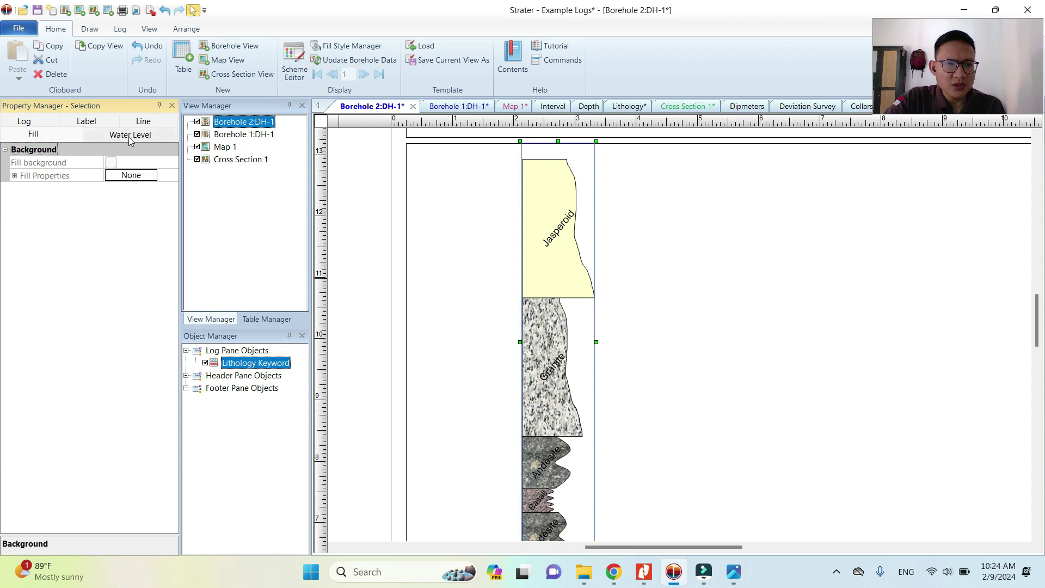
click(139, 125)
click(49, 121)
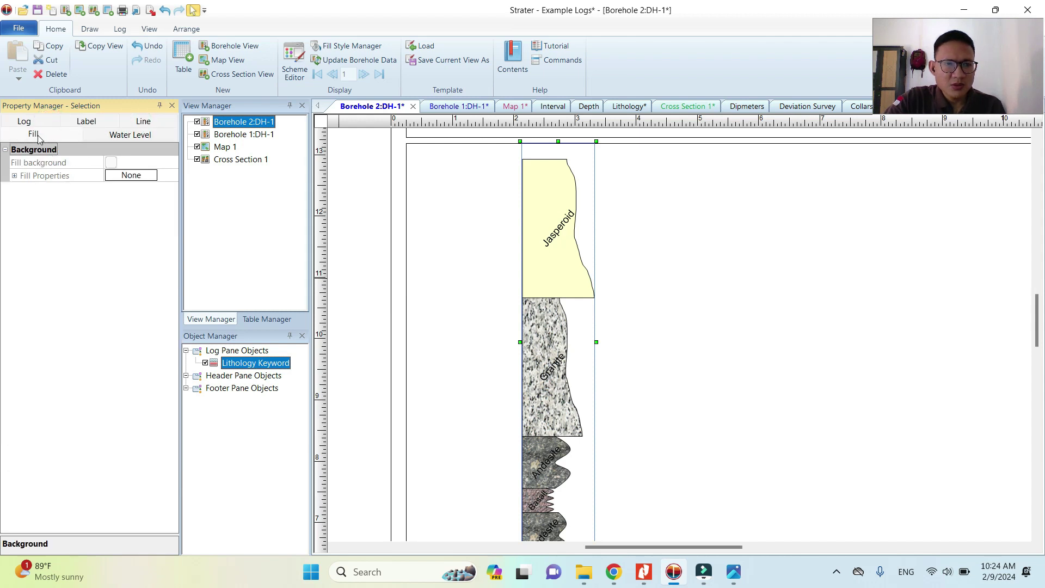
Step: Review the lithology log's label, border and depth grid line, background fill and water level properties
click(82, 120)
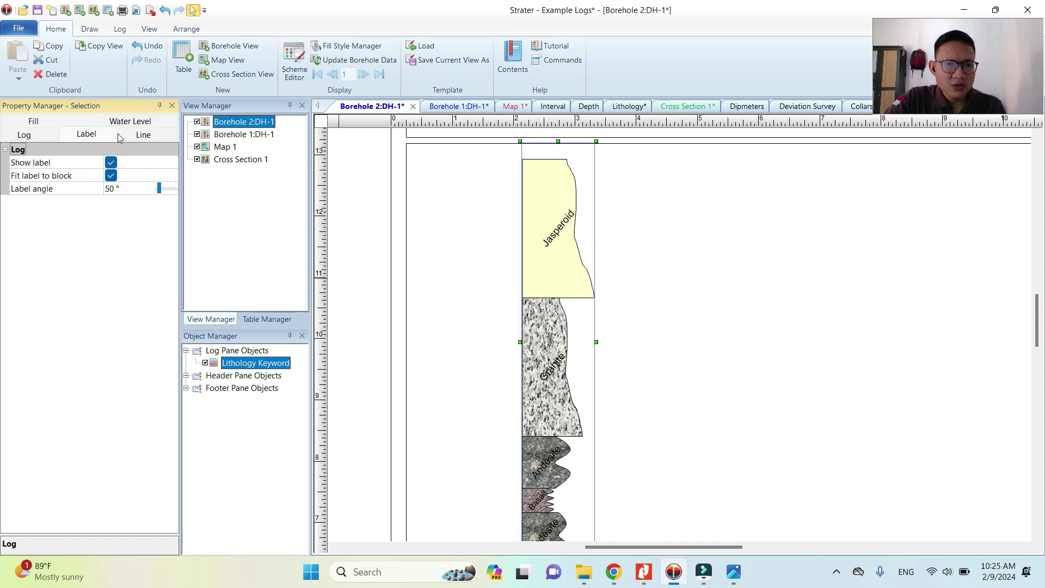
click(139, 139)
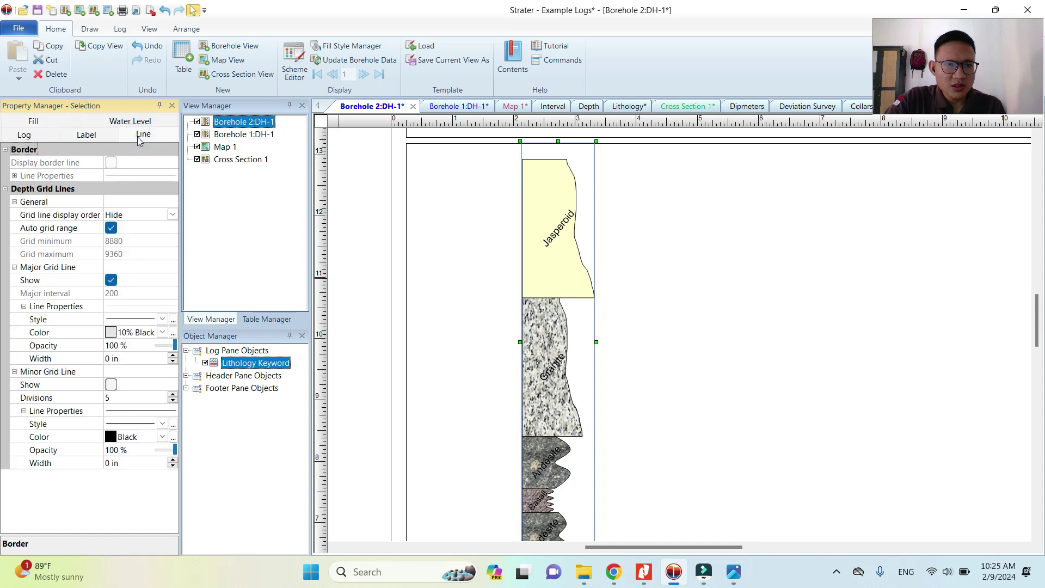
click(109, 167)
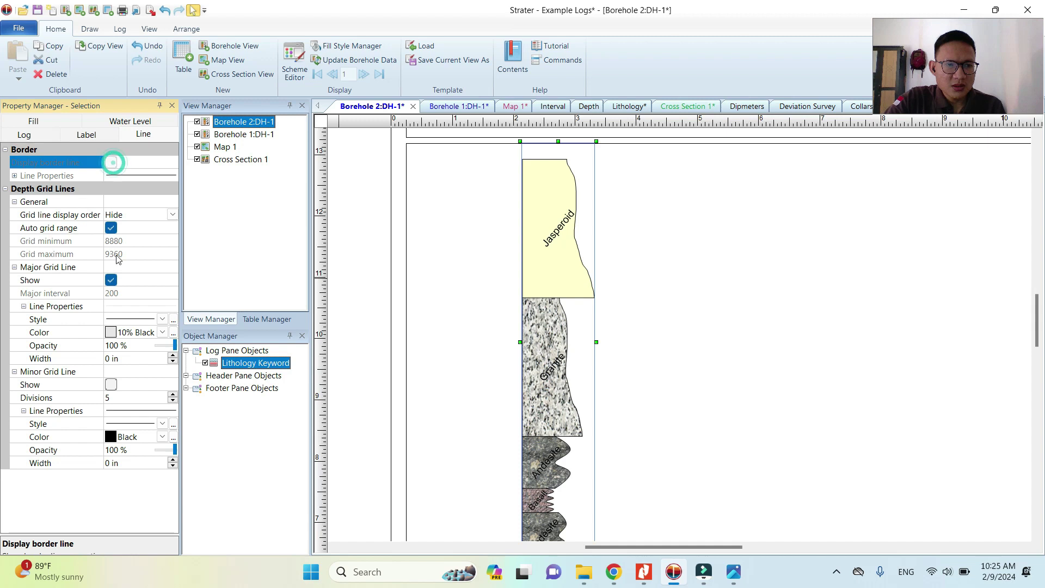
click(125, 219)
click(122, 235)
click(123, 217)
click(121, 226)
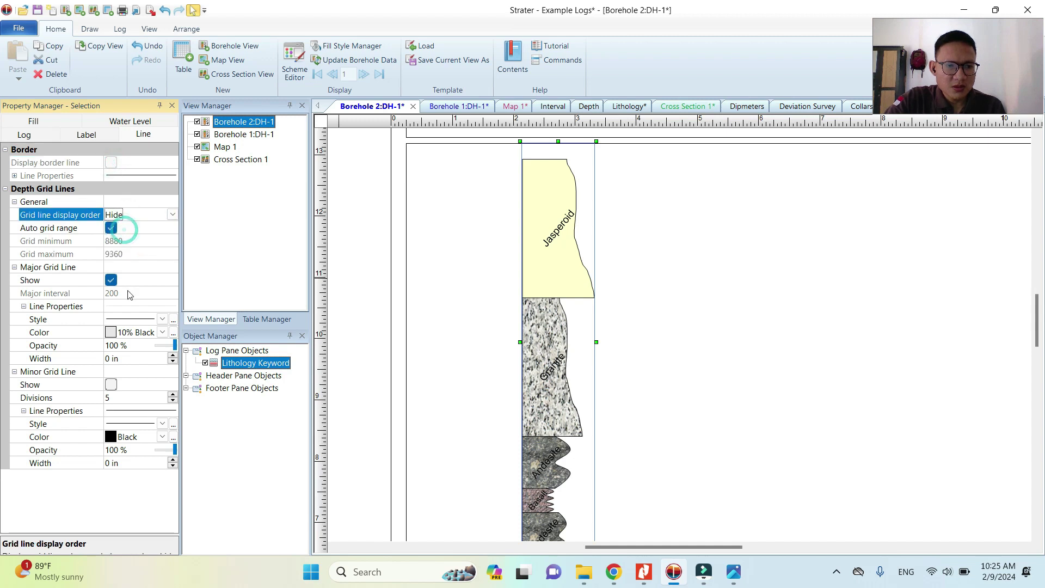
click(33, 120)
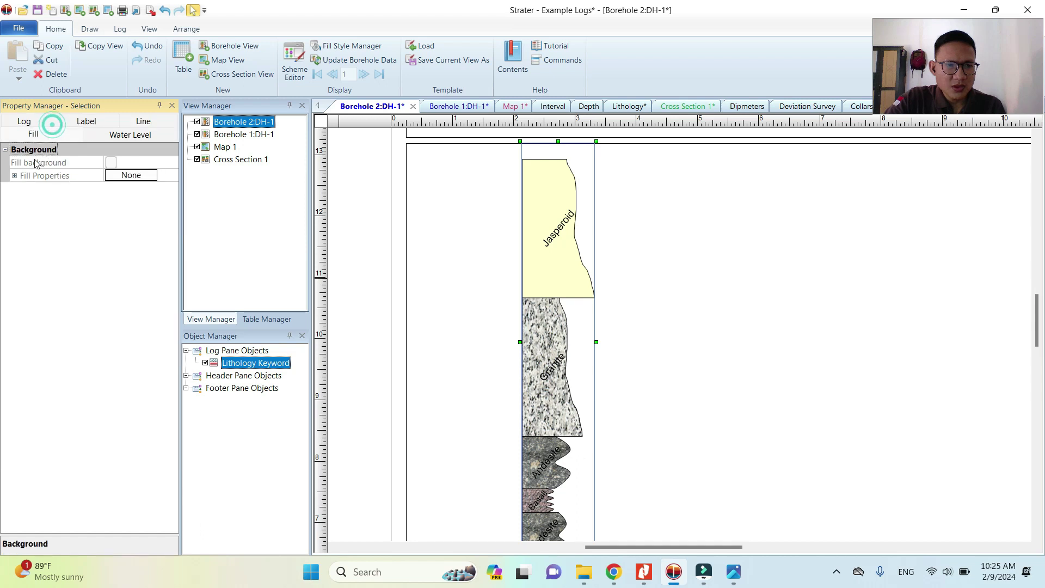
click(117, 136)
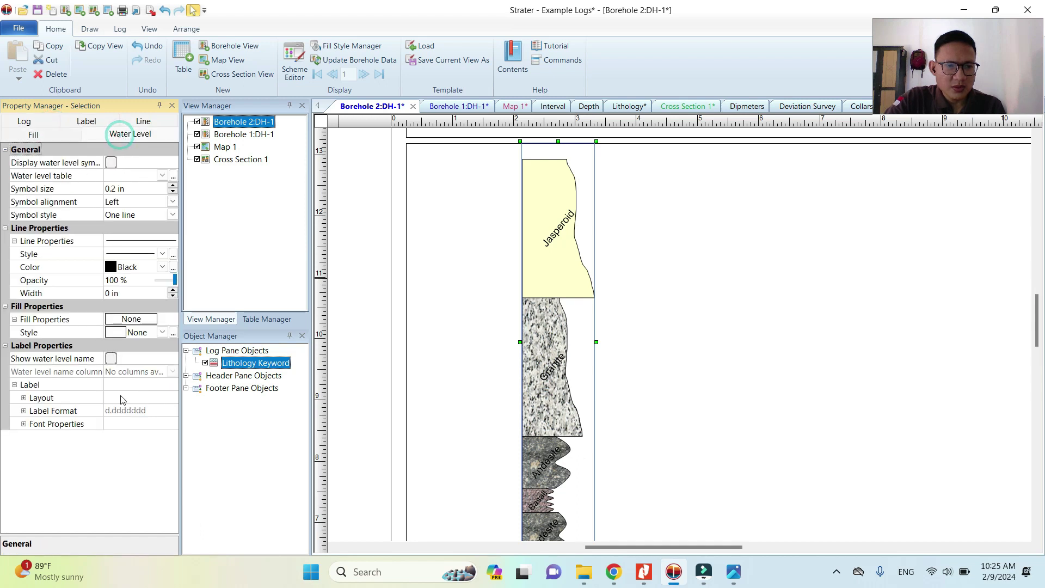
Step: Examine the whole lithology log on the page, from the Jasperoid block down to the lowest Andesite block
scroll(615, 365, down, 1)
scroll(615, 366, down, 3)
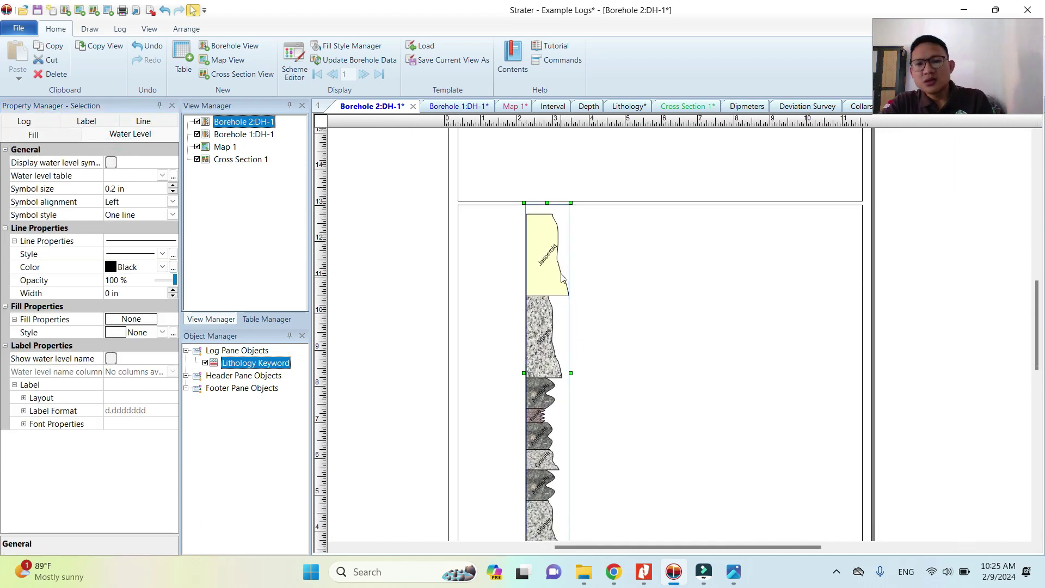
click(425, 219)
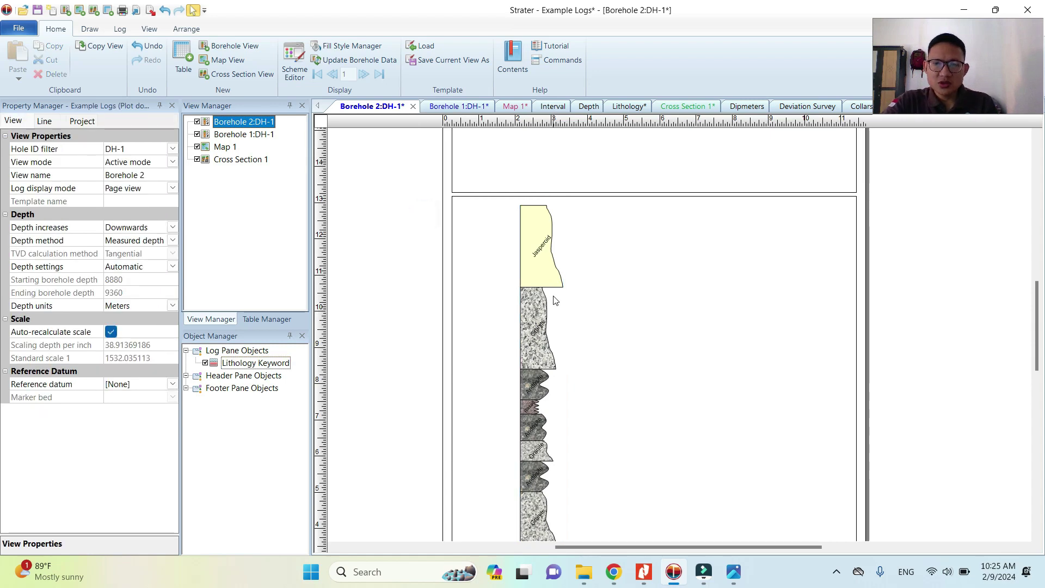
scroll(561, 305, down, 3)
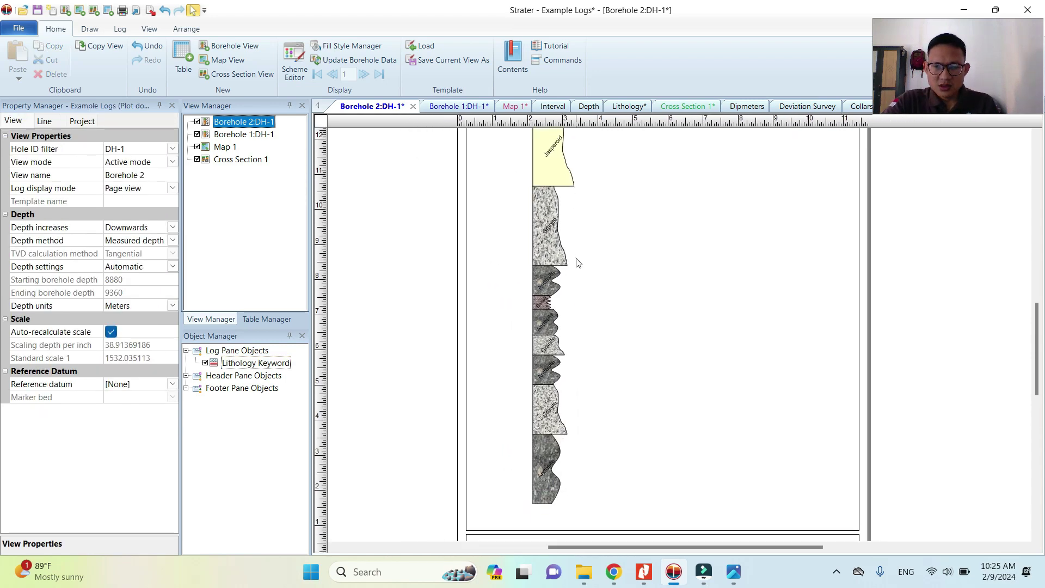
scroll(546, 300, down, 3)
click(543, 220)
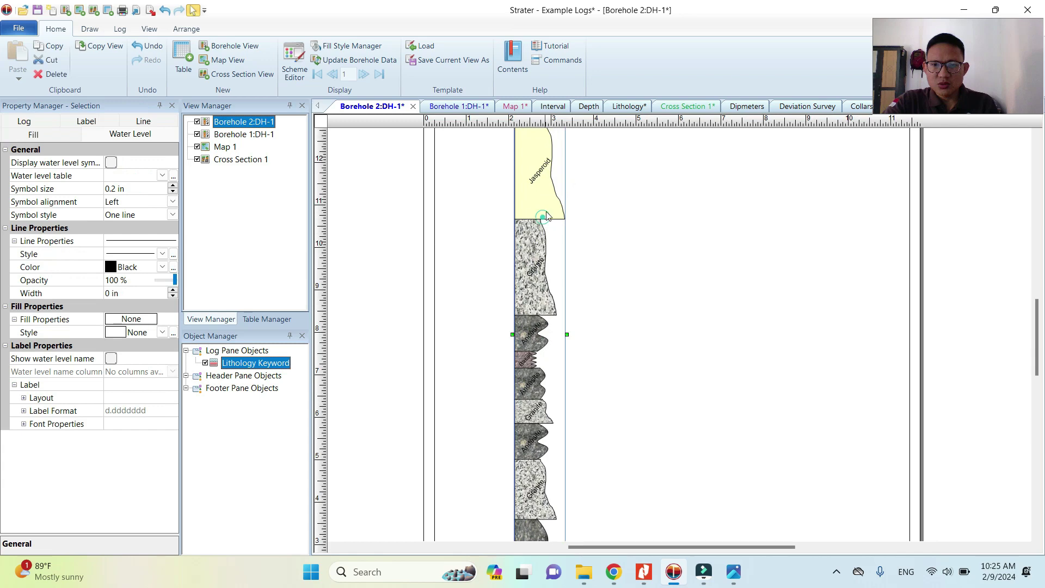
scroll(573, 223, up, 1)
scroll(587, 246, up, 1)
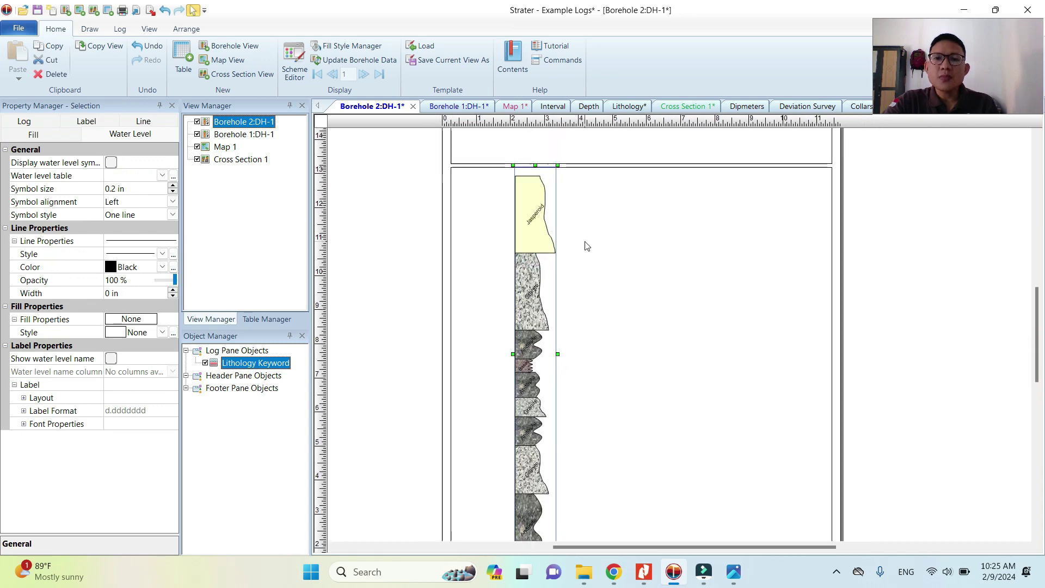
scroll(531, 229, up, 1)
scroll(495, 218, down, 1)
scroll(466, 204, up, 1)
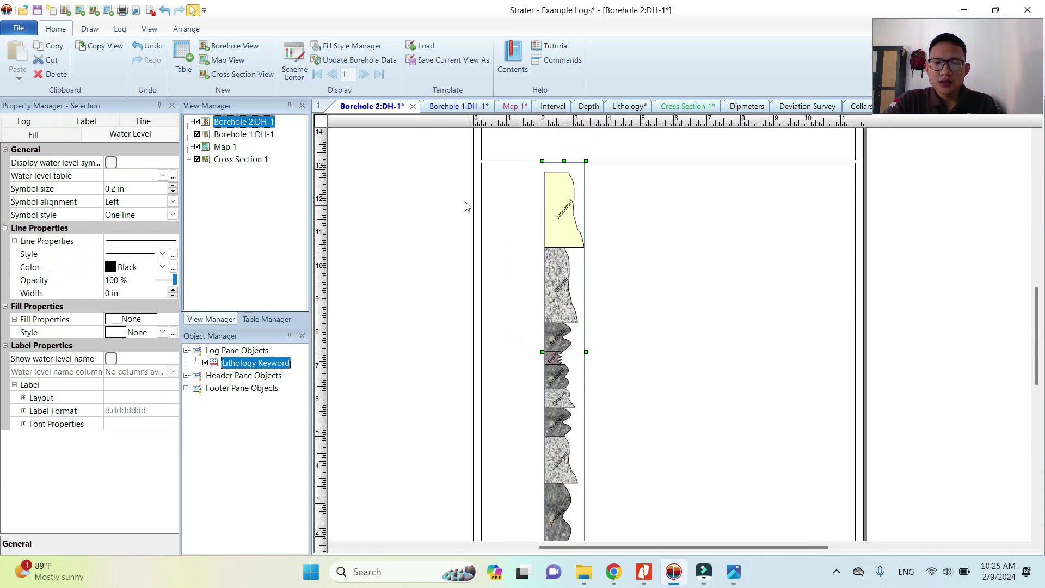
click(450, 190)
scroll(566, 294, up, 1)
scroll(546, 359, down, 1)
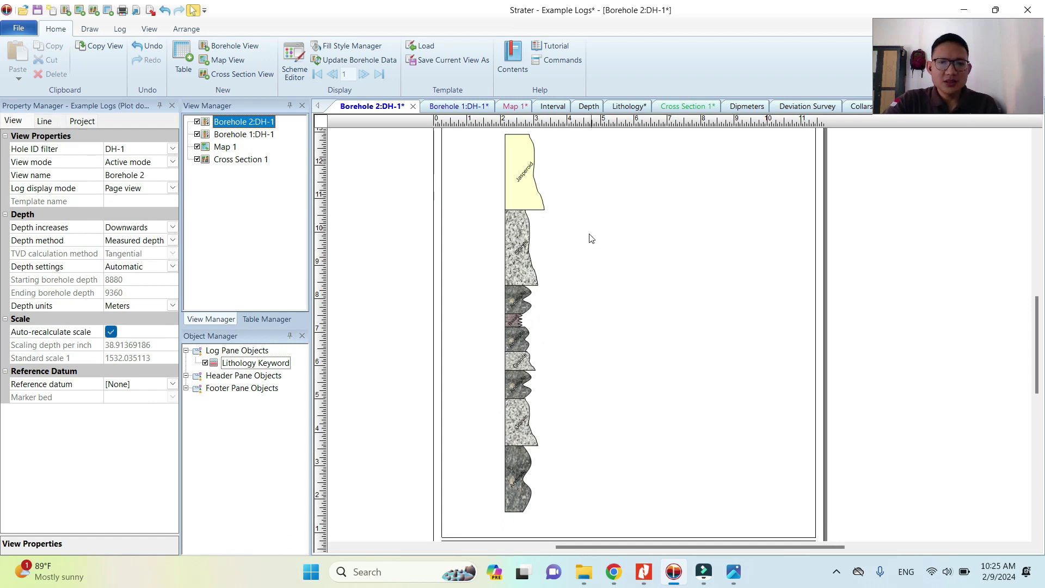
click(527, 194)
scroll(613, 242, down, 2)
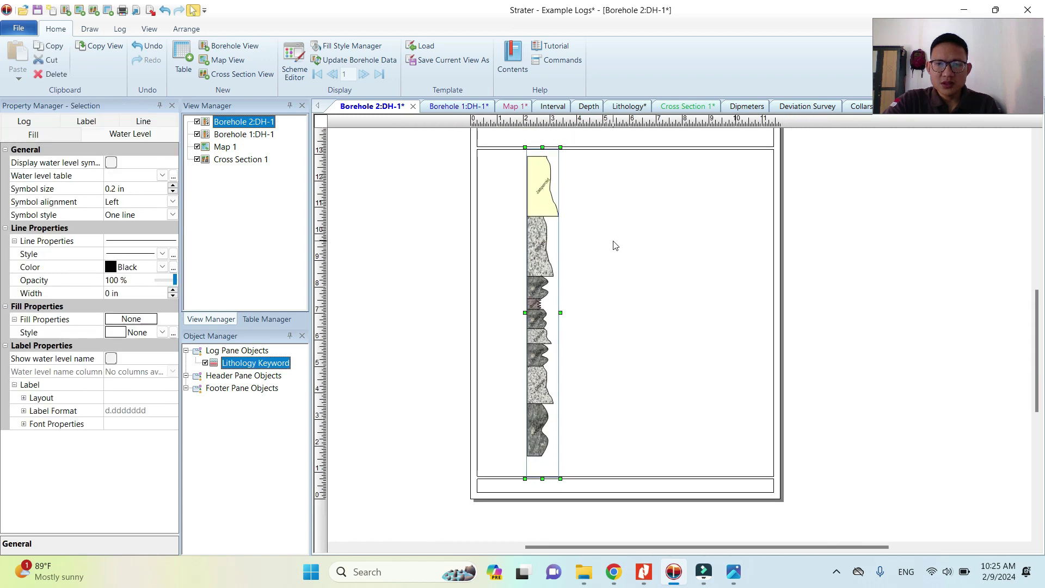
scroll(690, 242, up, 2)
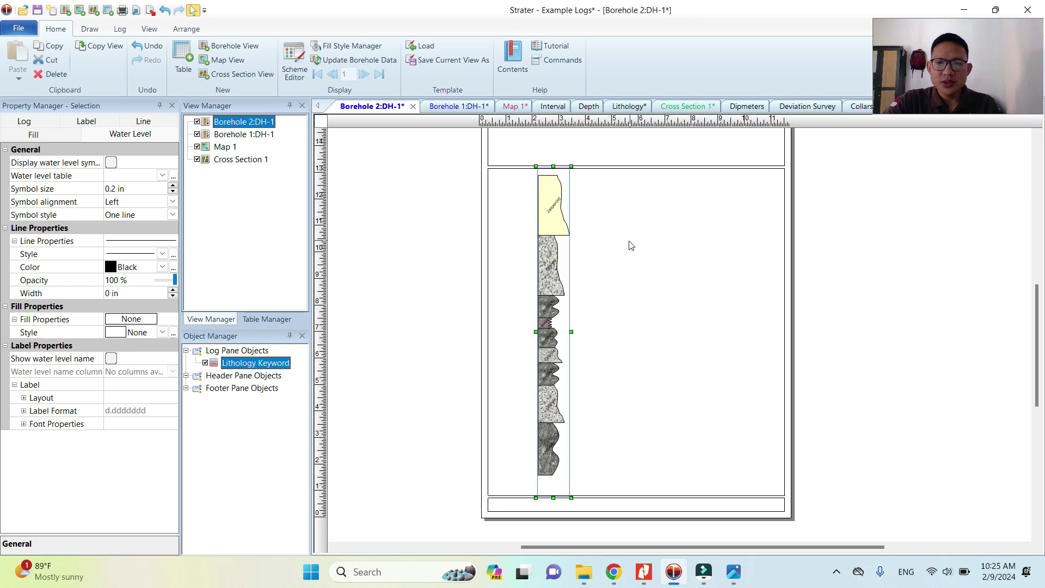
scroll(628, 243, down, 1)
click(433, 183)
click(528, 201)
Step: Compare the Depth and Lithology data tables, and return to the Borehole 2 view
click(121, 29)
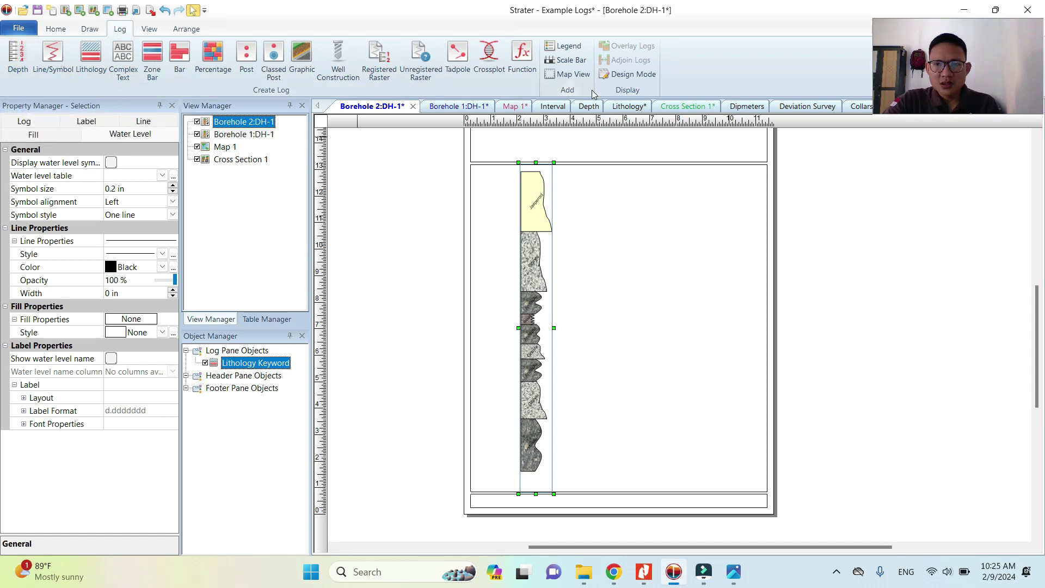
click(591, 108)
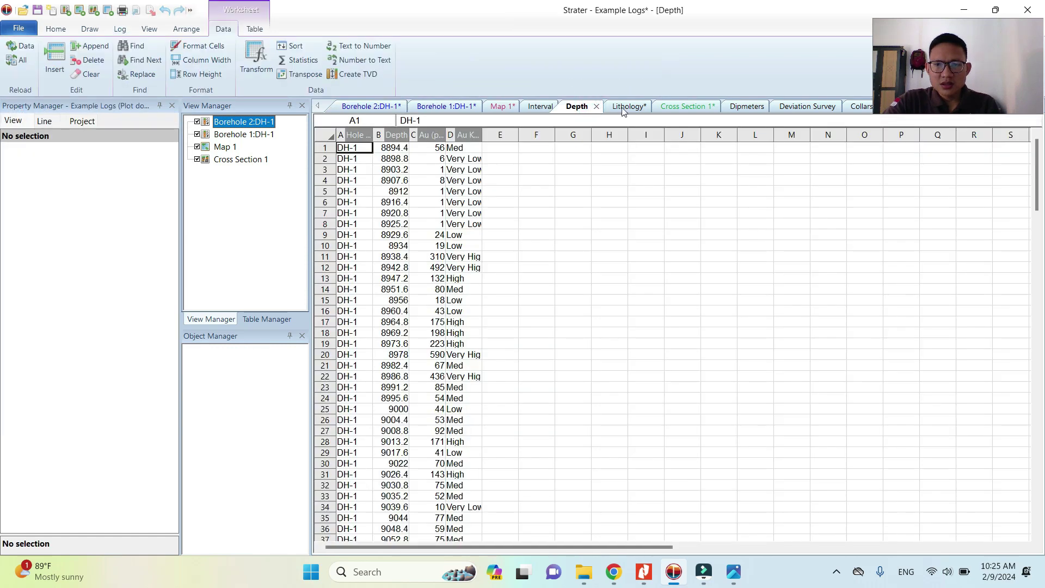
click(624, 107)
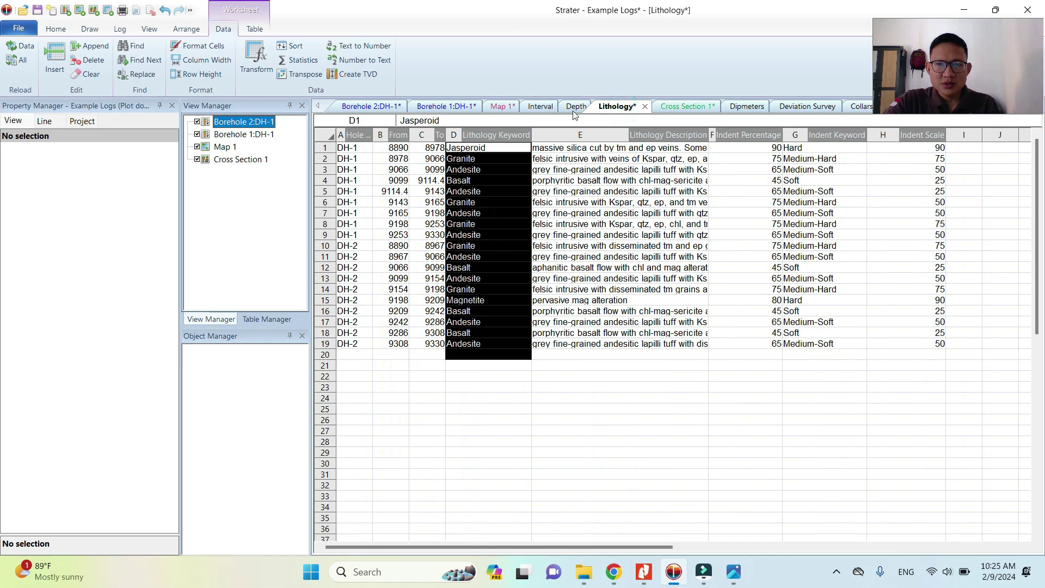
click(575, 107)
click(626, 107)
click(371, 106)
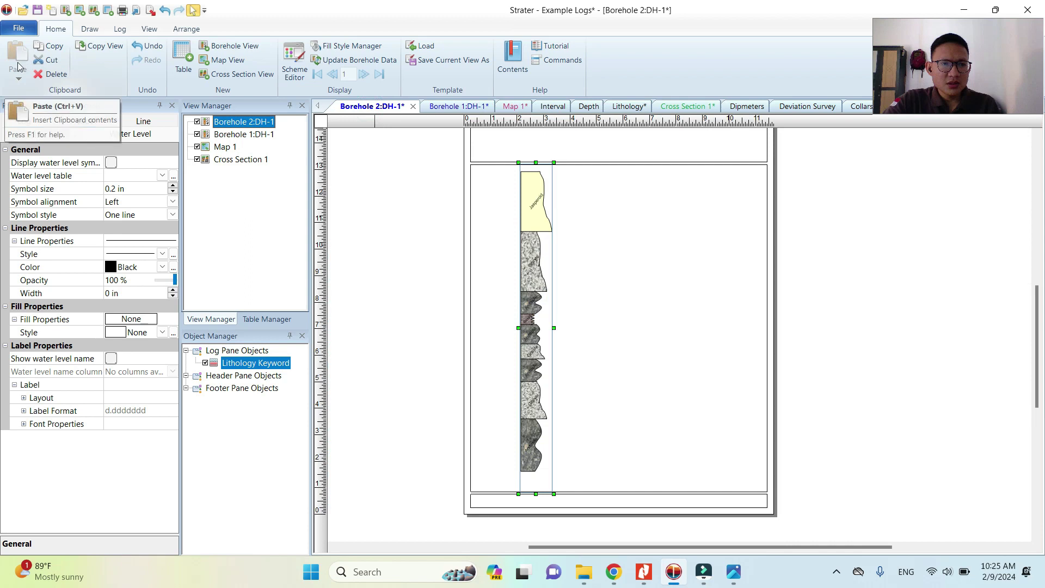
Step: Create a depth log beside the lithology log in the log pane and check its depth scale
click(122, 30)
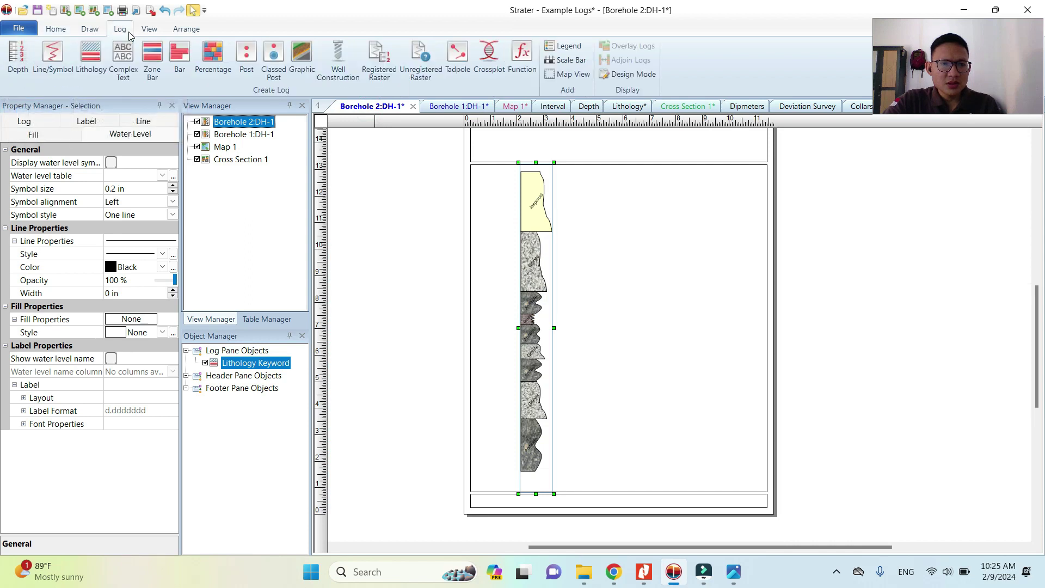
click(18, 56)
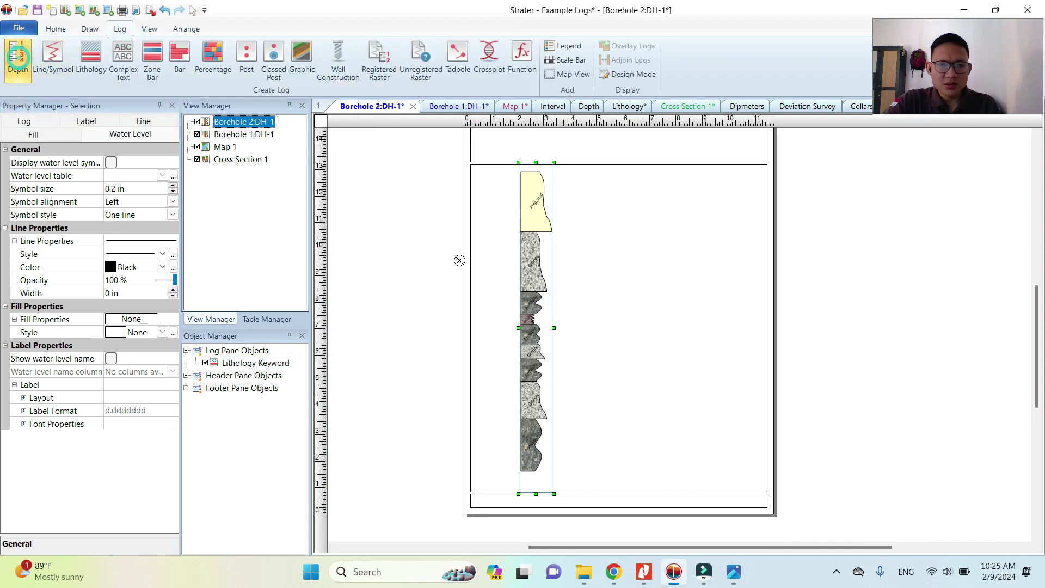
click(496, 215)
scroll(517, 197, up, 3)
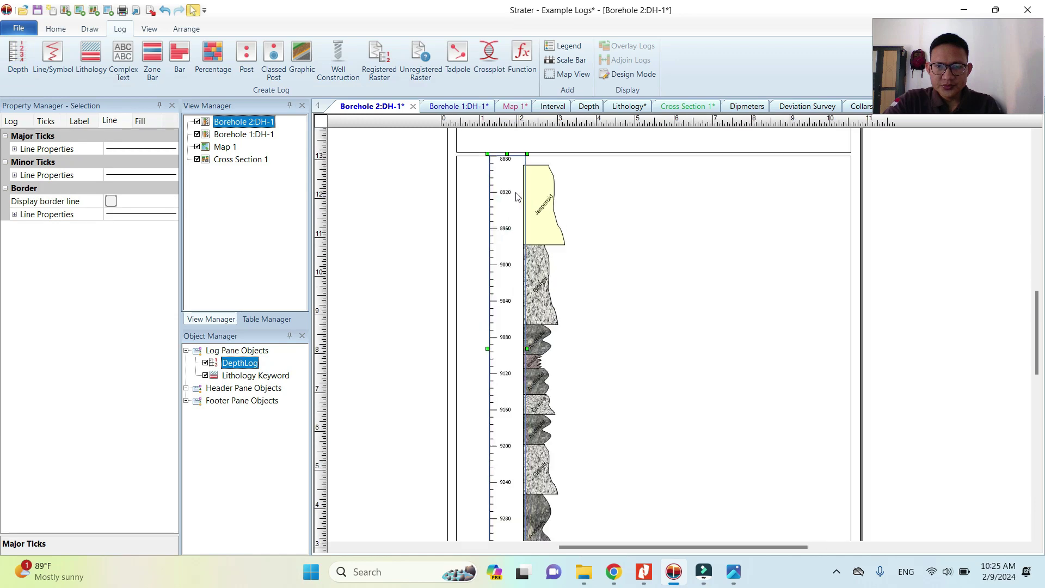
scroll(517, 197, down, 3)
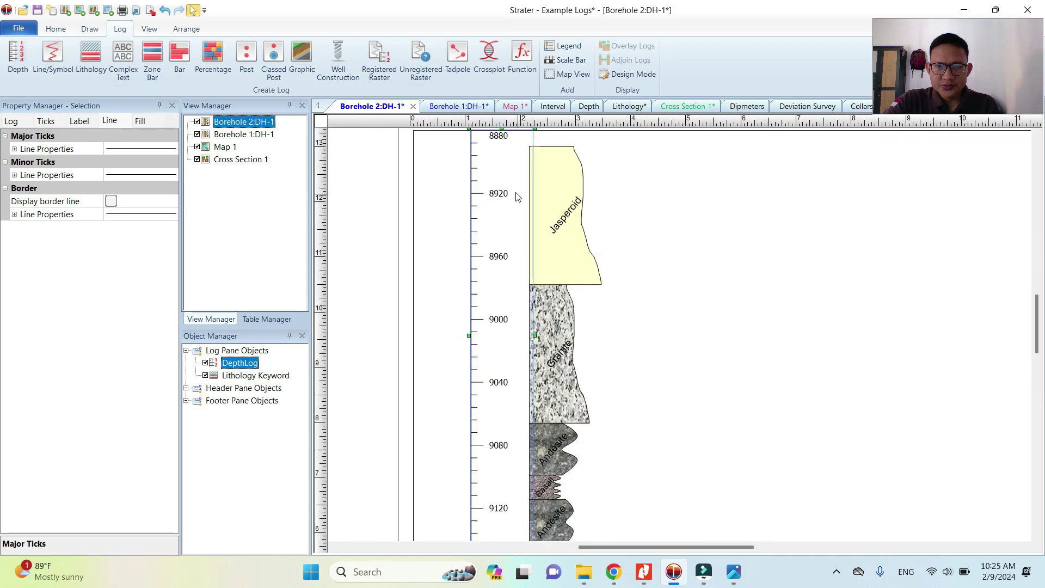
Step: Check the depth log's table and orientation options, keeping the depth units at Meters
click(12, 120)
click(129, 175)
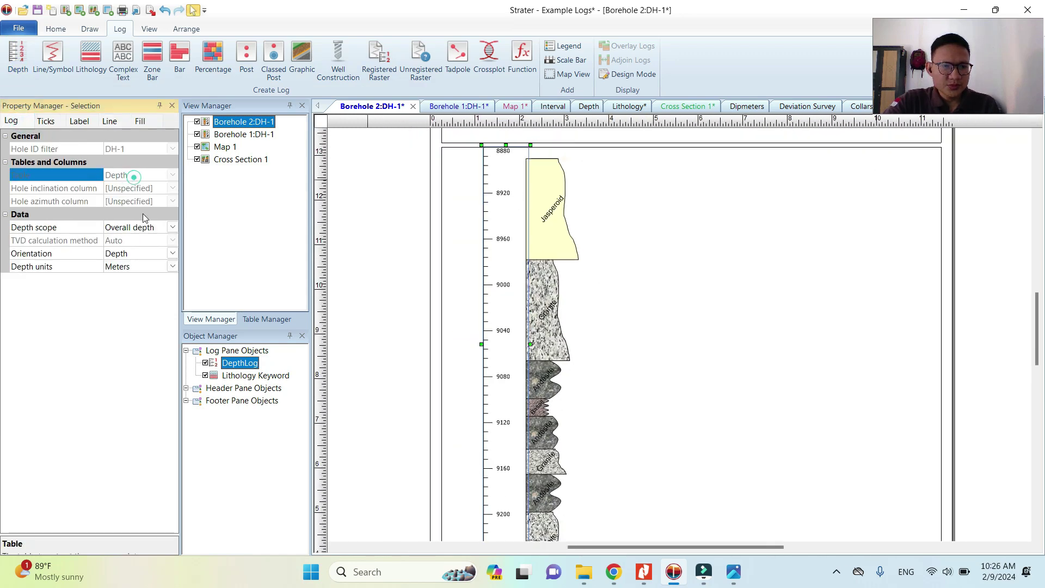
click(137, 252)
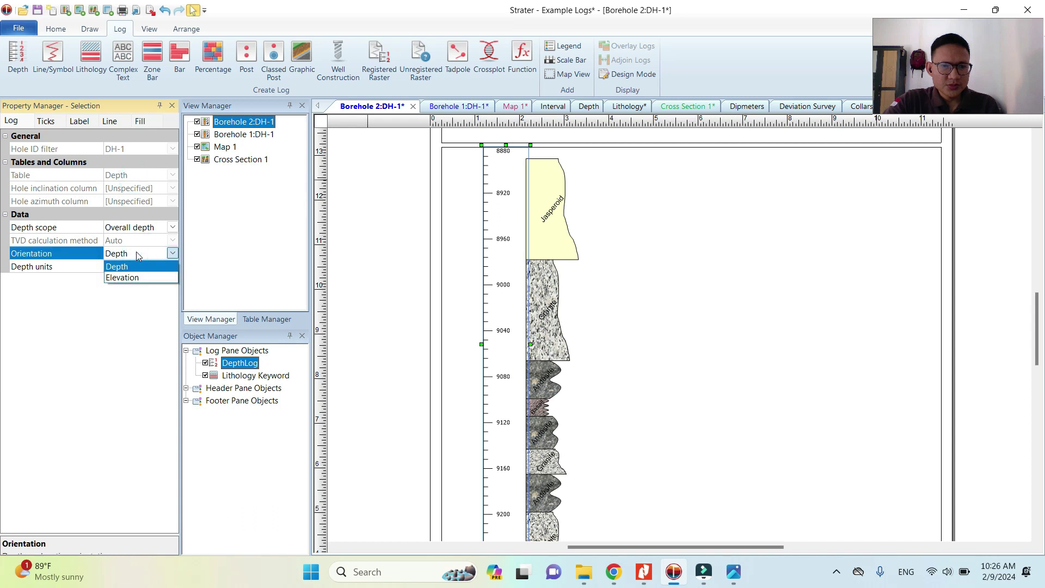
click(136, 251)
click(149, 267)
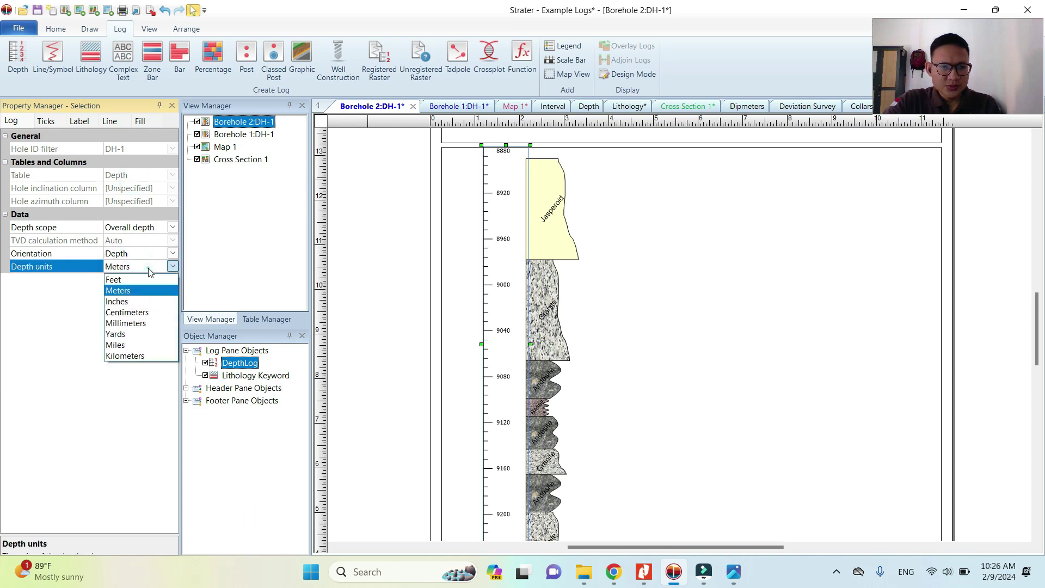
click(136, 291)
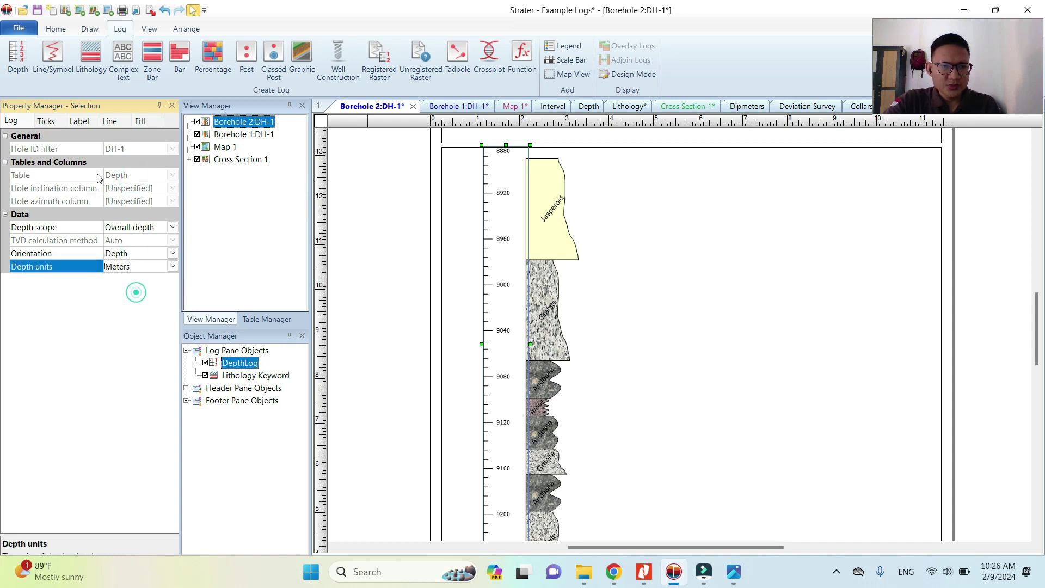
Step: Set both the tick side and the label side of the depth log to Left
click(54, 123)
click(139, 149)
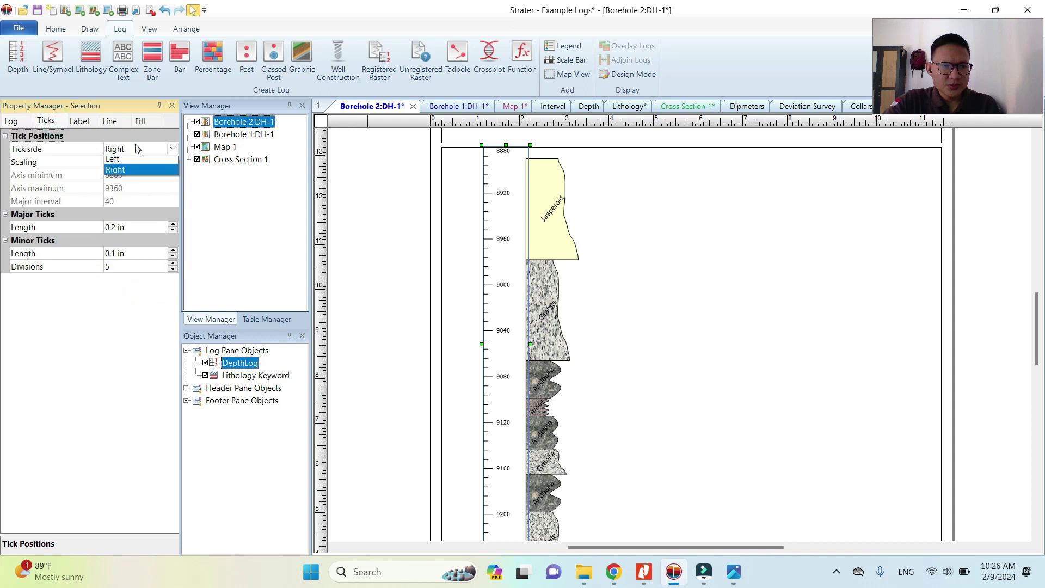
click(117, 159)
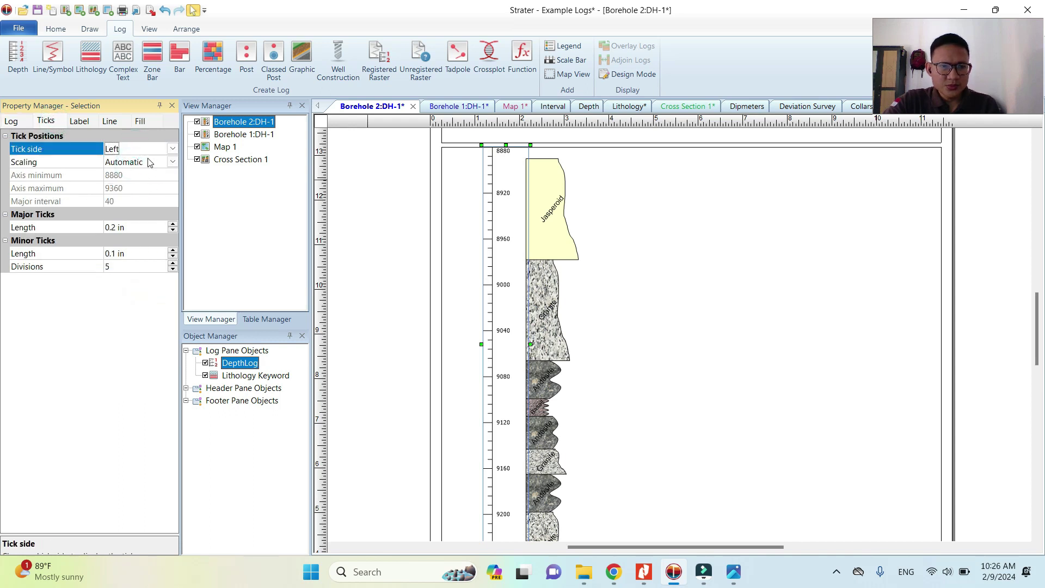
click(149, 163)
click(145, 152)
click(80, 121)
click(112, 149)
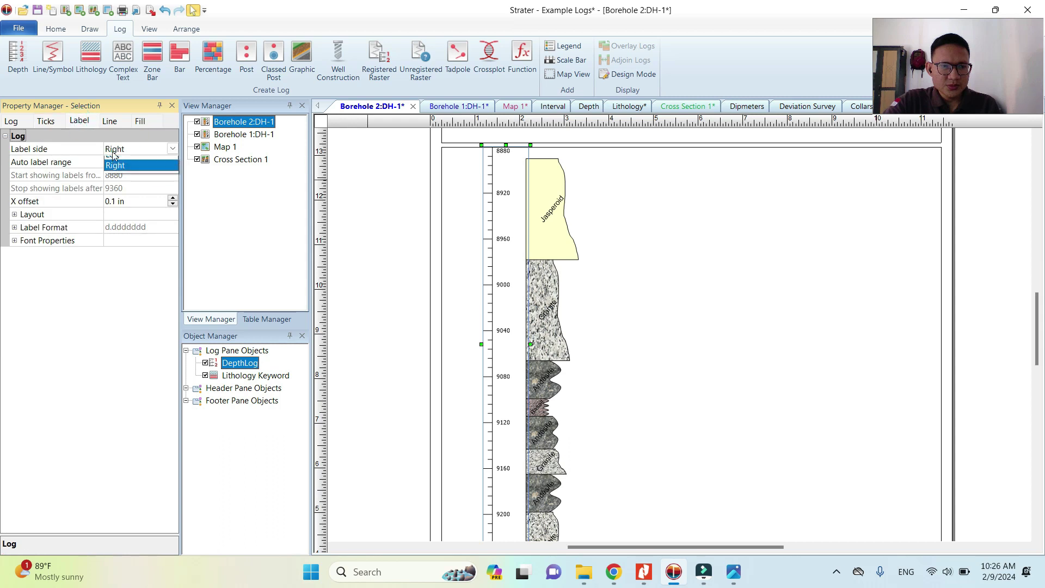
click(113, 161)
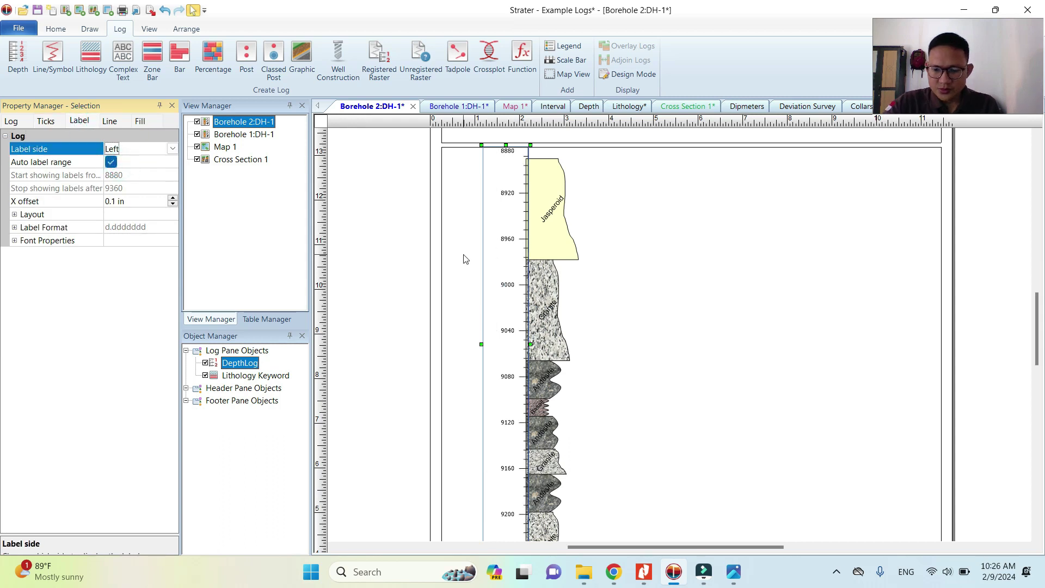
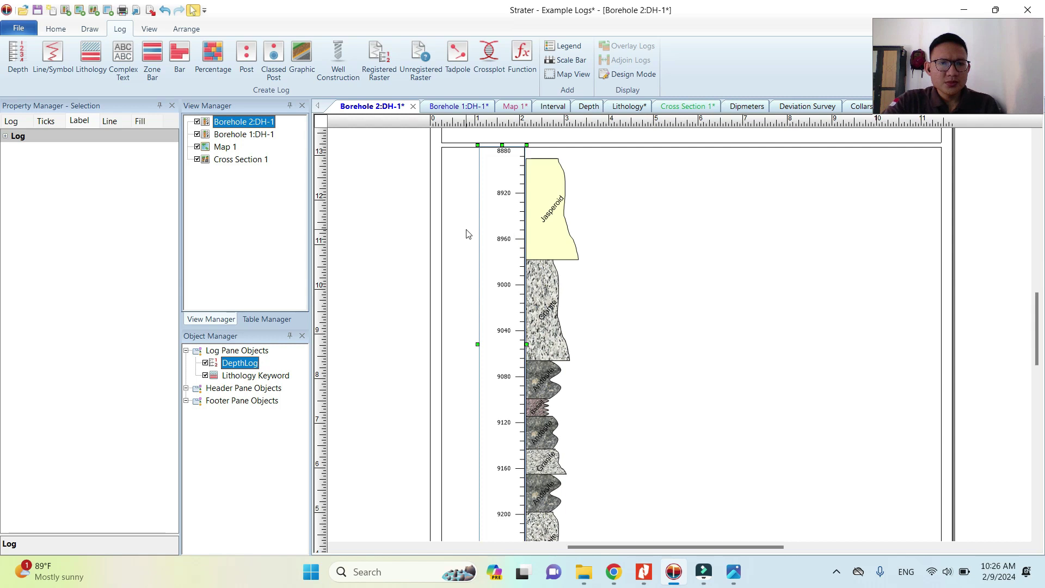
Step: Set the scaling of the depth log's tick positions to User Defined
click(415, 207)
click(509, 215)
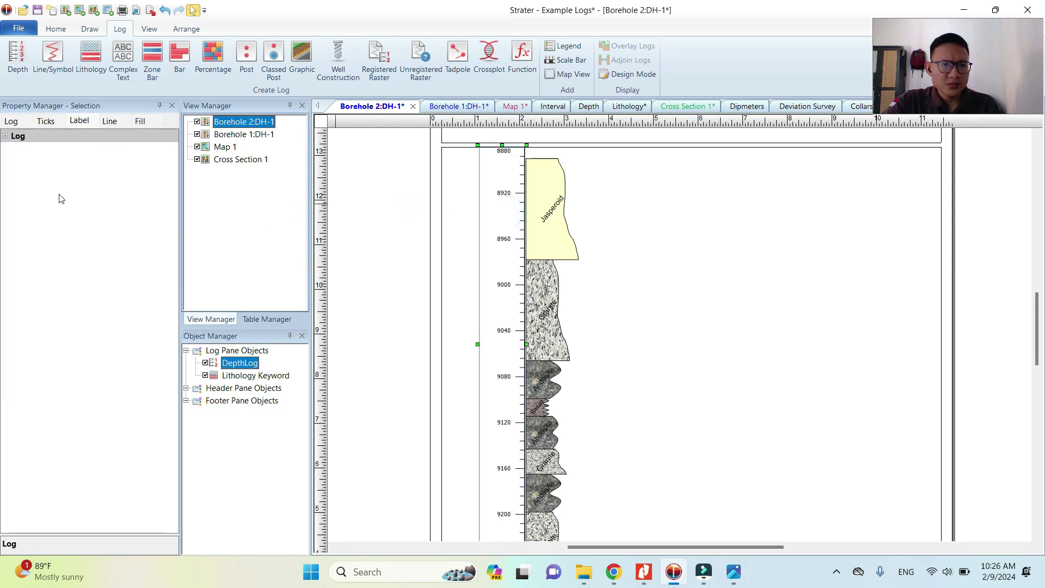
click(46, 121)
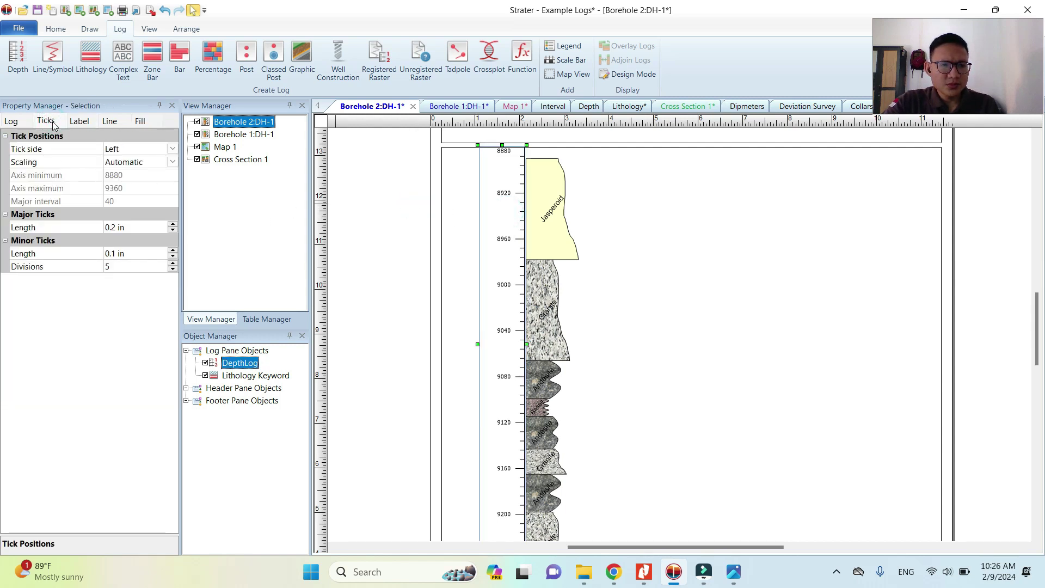
click(133, 166)
click(135, 186)
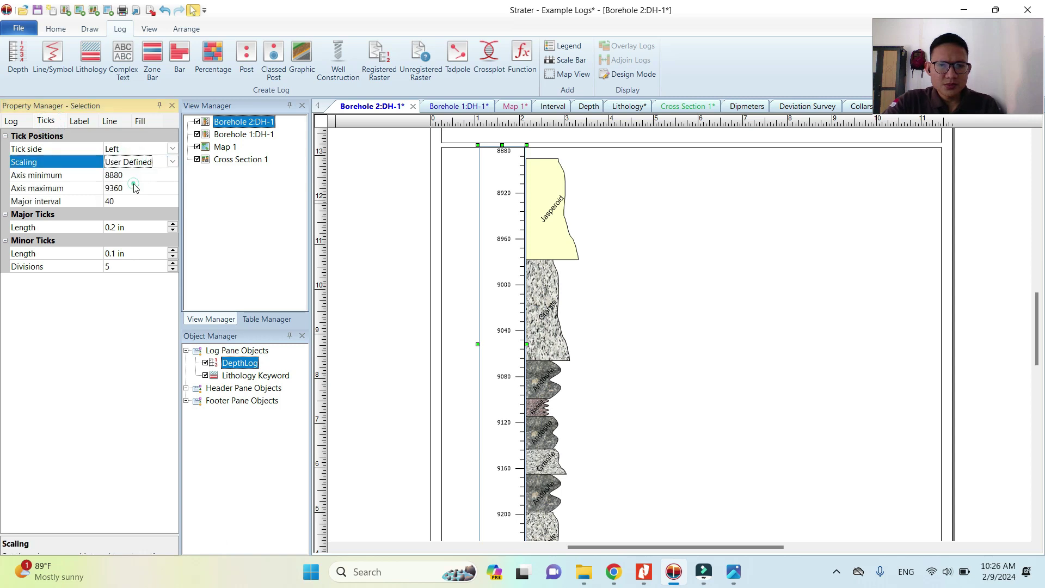
Step: Set the depth log's tick scaling to Automatic and its minor tick divisions to 2
click(133, 162)
click(135, 201)
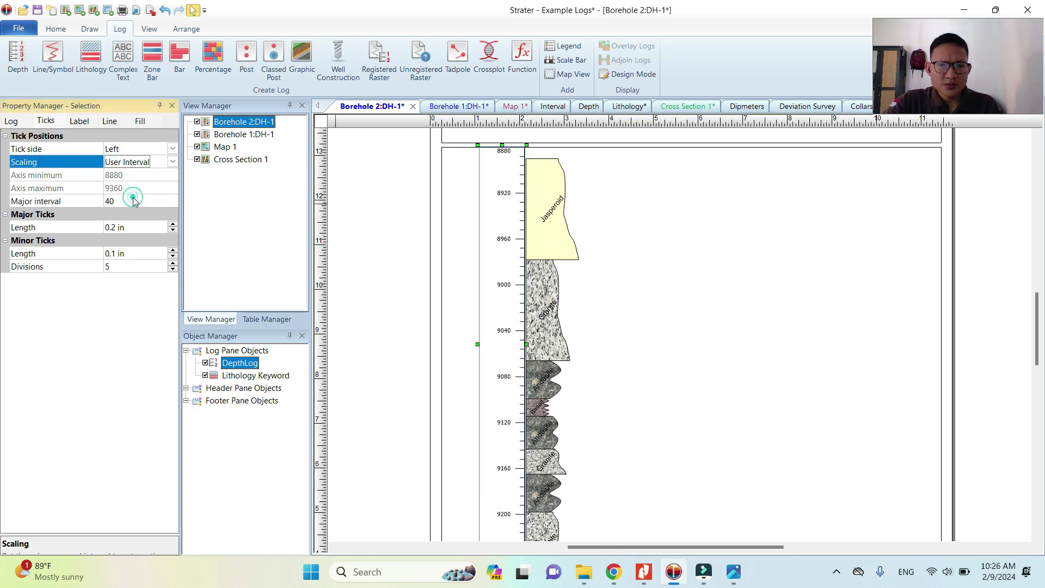
click(134, 162)
click(117, 175)
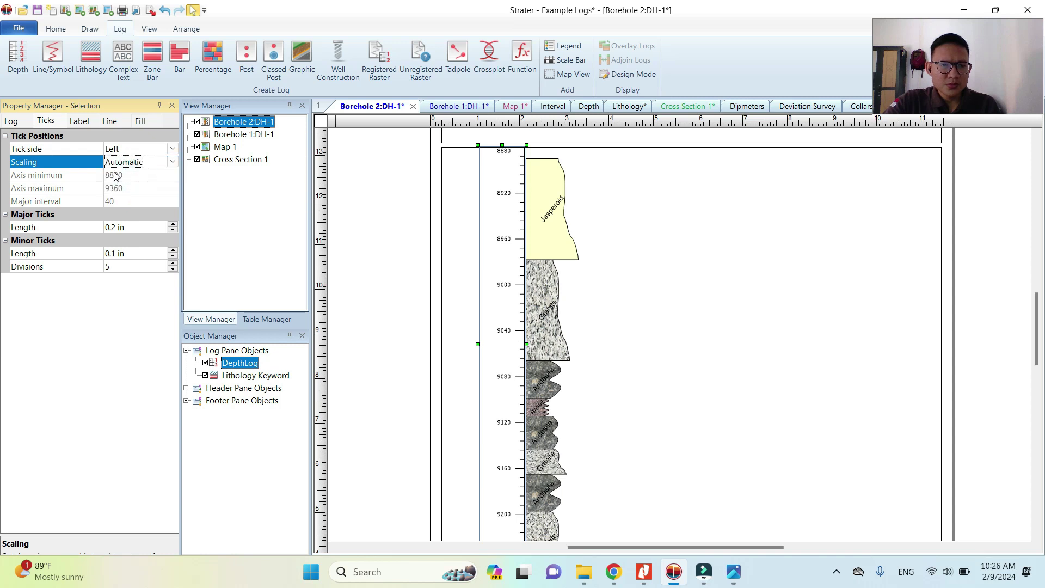
click(173, 269)
click(173, 269)
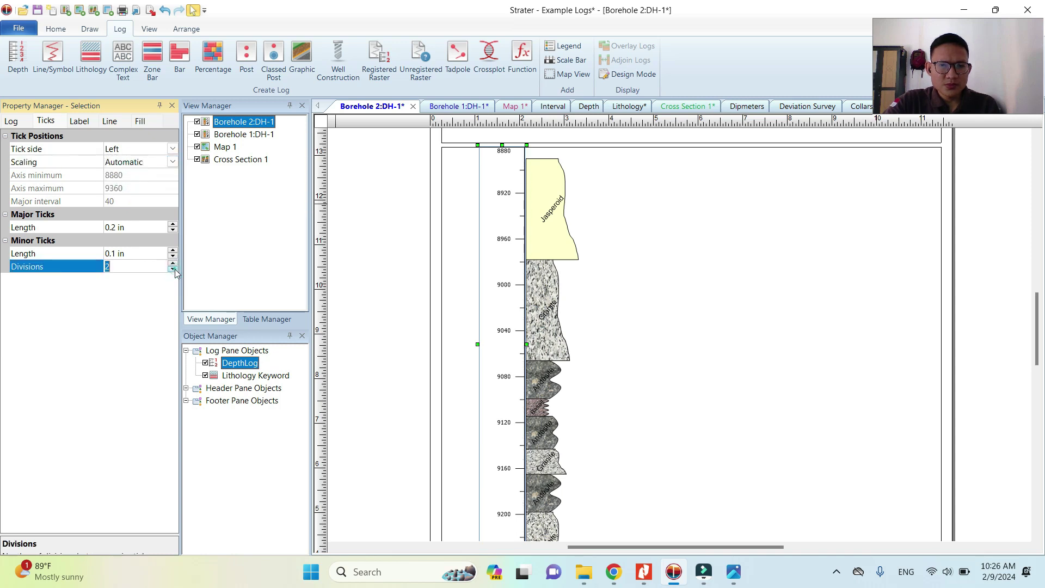
Step: Check the depth log's depth scope options, keeping Overall depth, and its source table setting
click(24, 122)
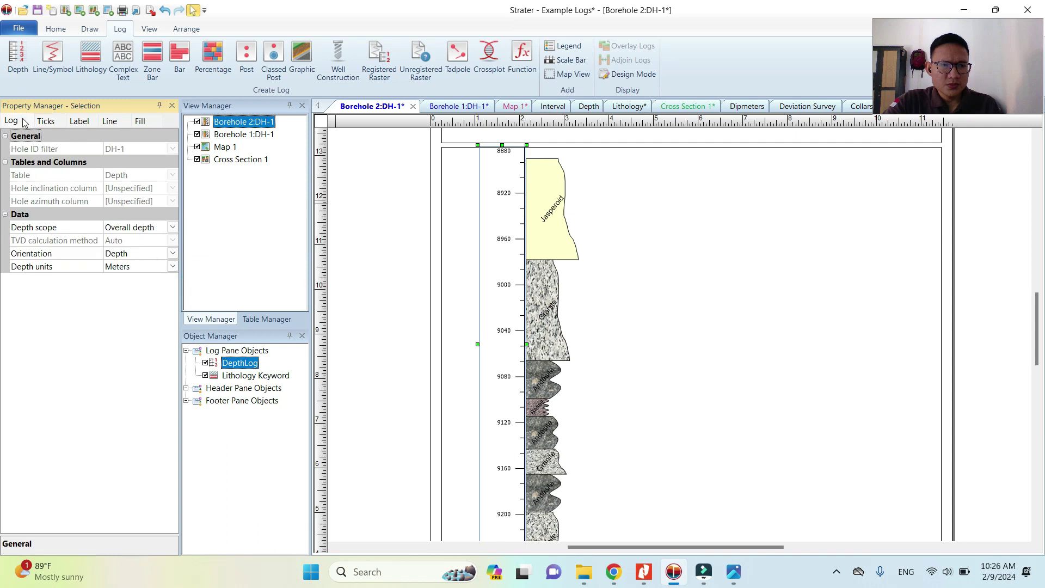
click(144, 227)
click(140, 256)
click(135, 229)
click(137, 260)
click(136, 227)
click(136, 241)
click(133, 174)
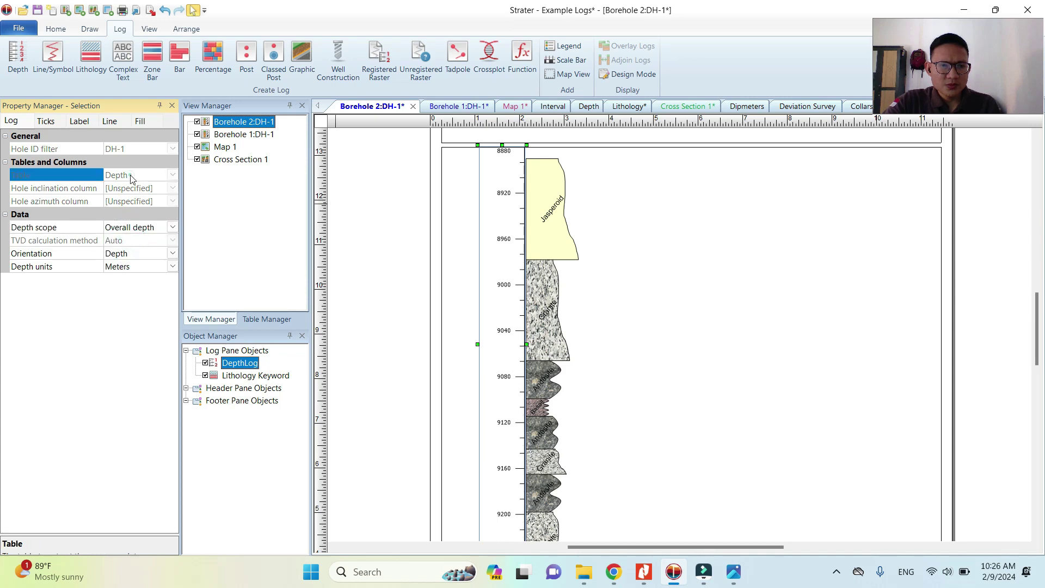
Step: View the depth log's source table, examine its Depth column, and return to the Borehole 2 view
right_click(501, 213)
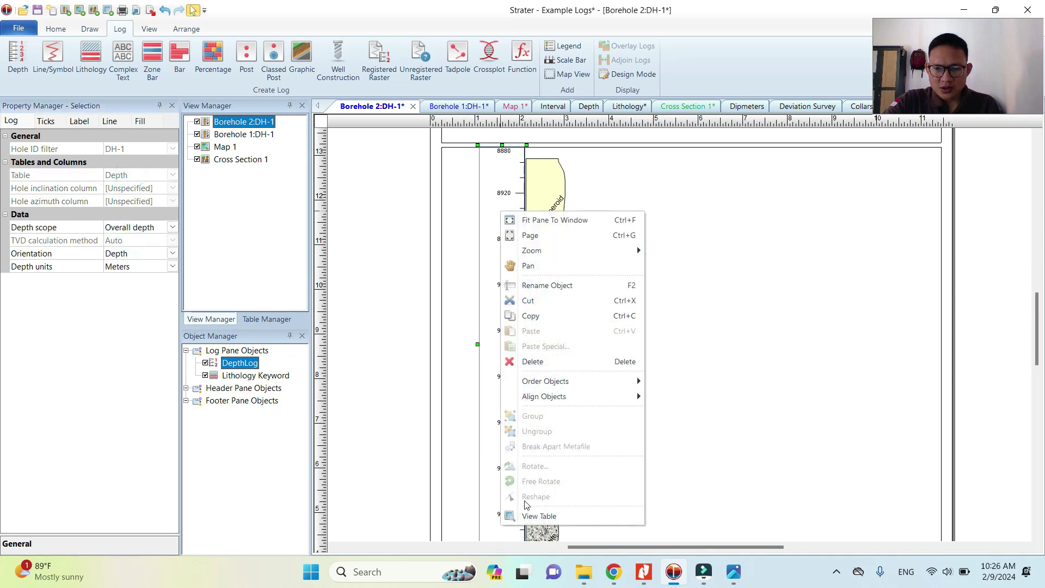
click(533, 516)
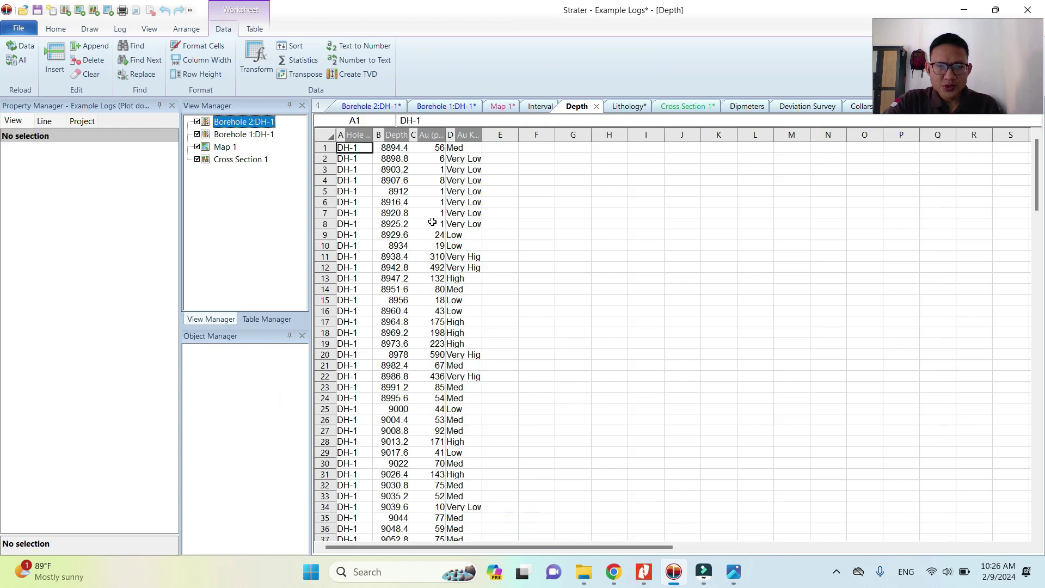
click(400, 132)
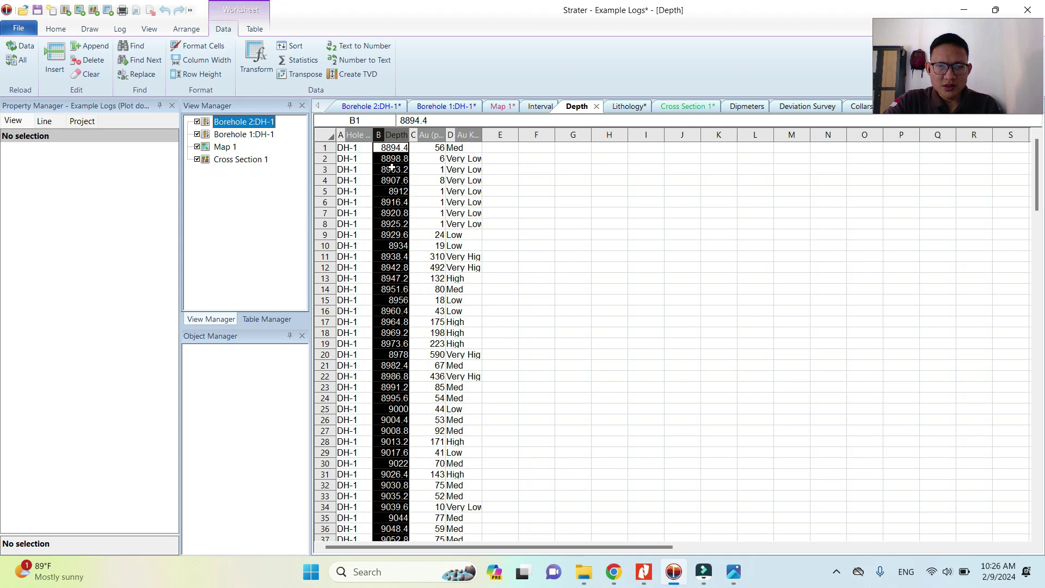
scroll(392, 167, down, 7)
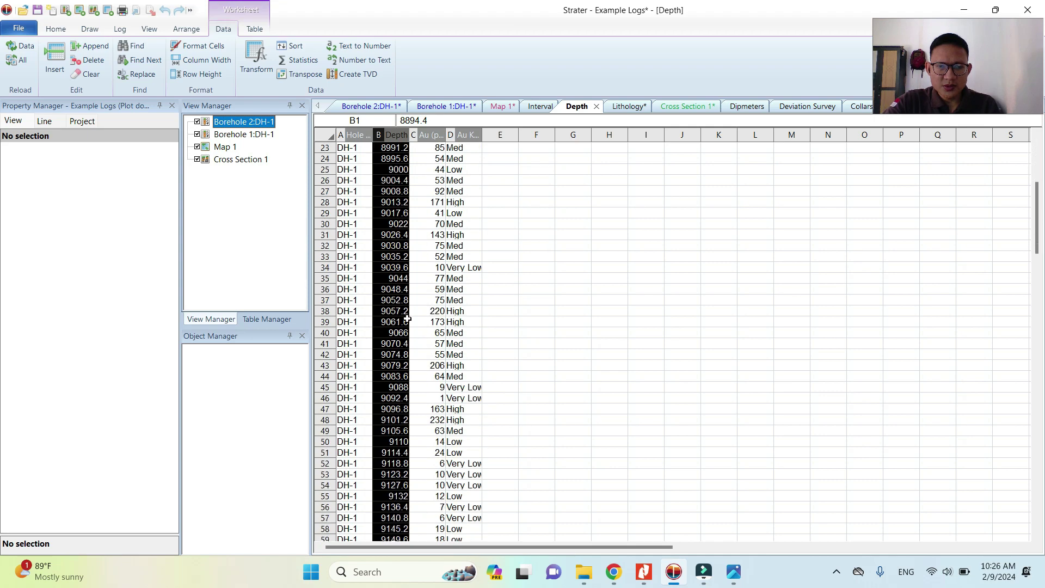
scroll(385, 151, up, 2)
click(366, 112)
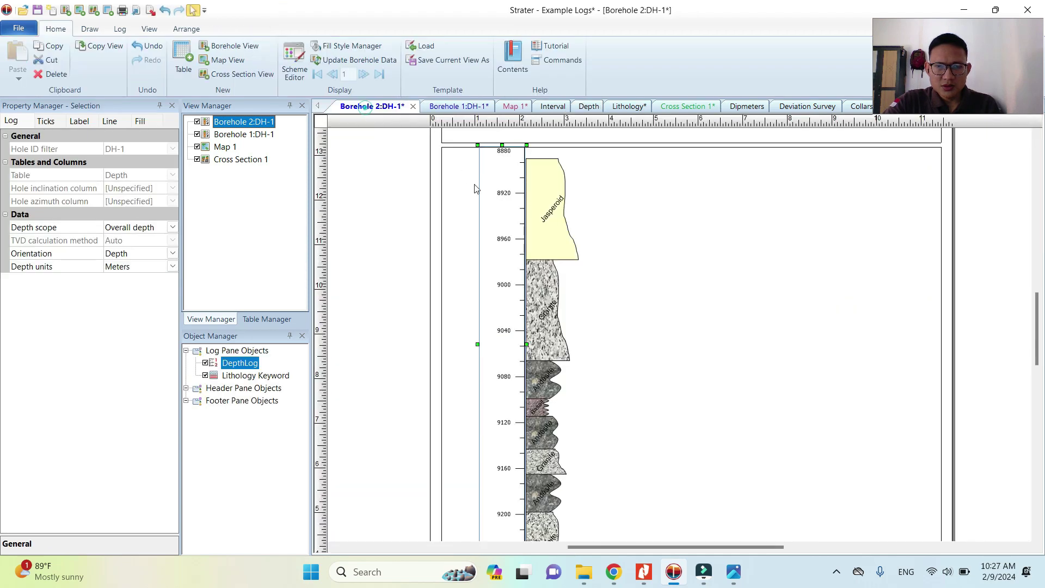
Step: Examine how the depth log lines up with the lithology log over the full log pane
click(434, 173)
click(506, 176)
scroll(550, 237, down, 4)
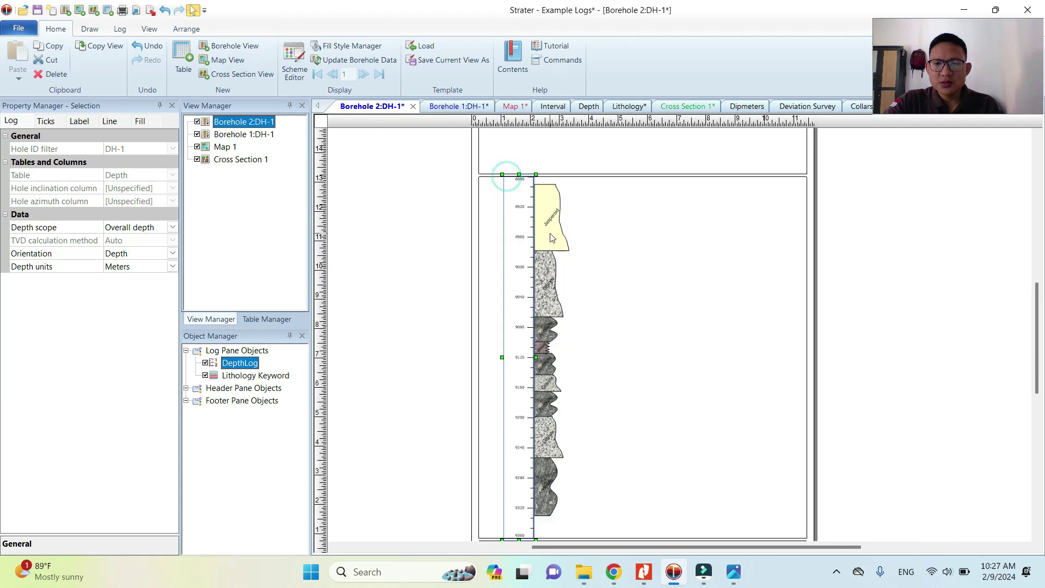
scroll(515, 272, up, 2)
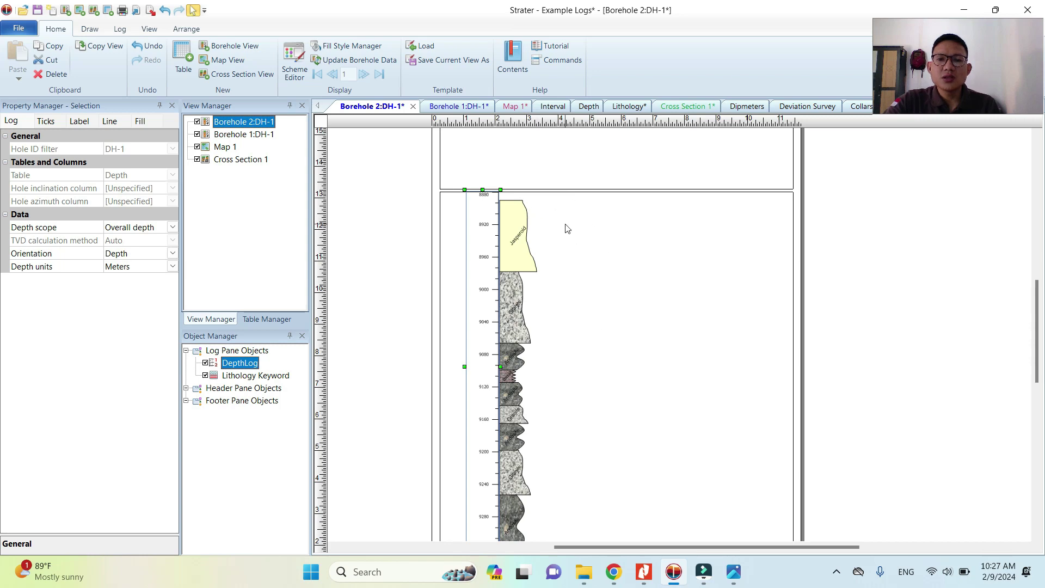
scroll(577, 240, down, 2)
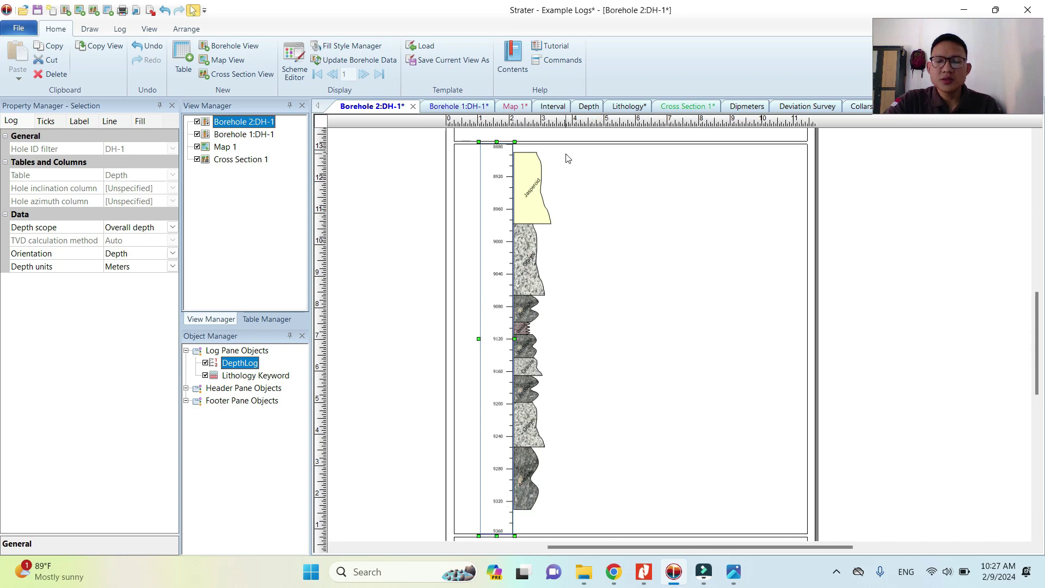
scroll(566, 163, up, 3)
scroll(574, 223, down, 4)
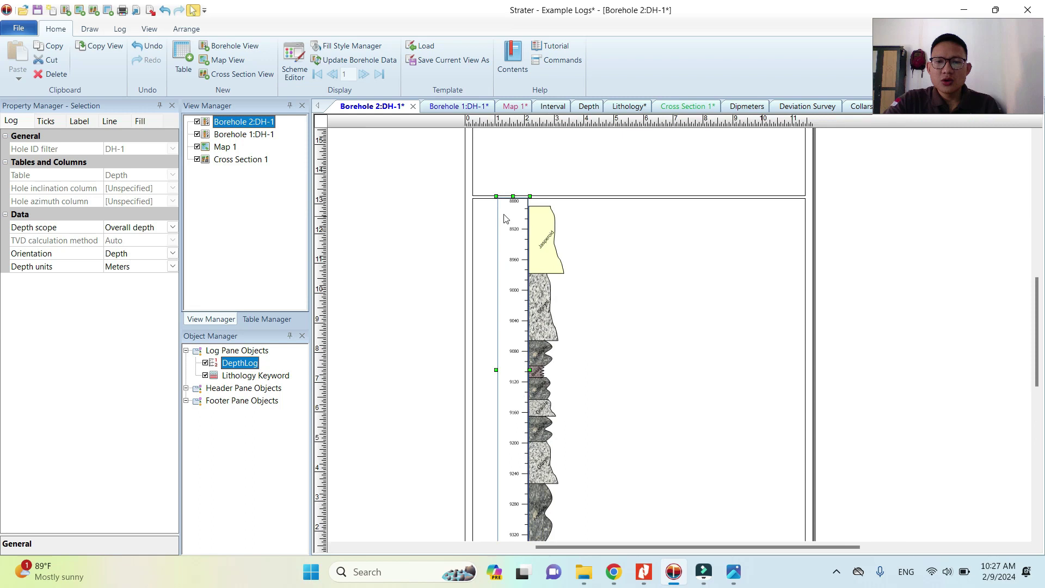
click(458, 203)
scroll(567, 341, down, 1)
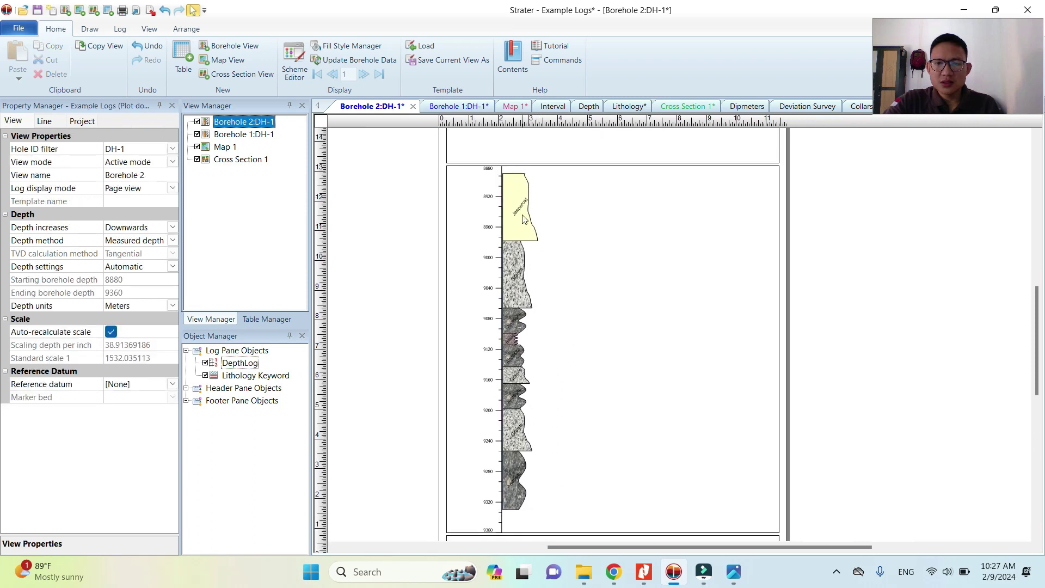
scroll(549, 296, down, 2)
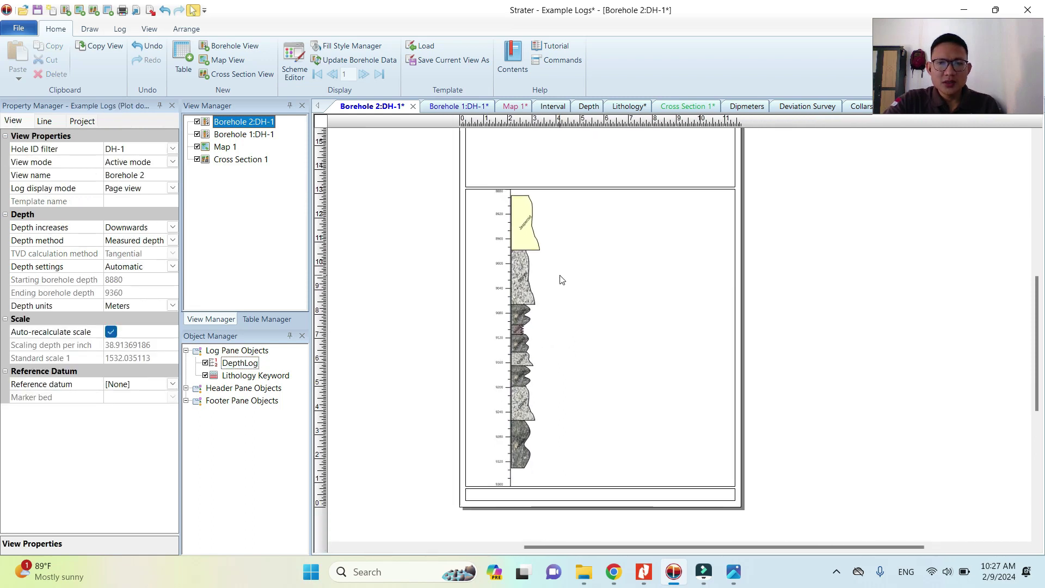
scroll(530, 232, up, 1)
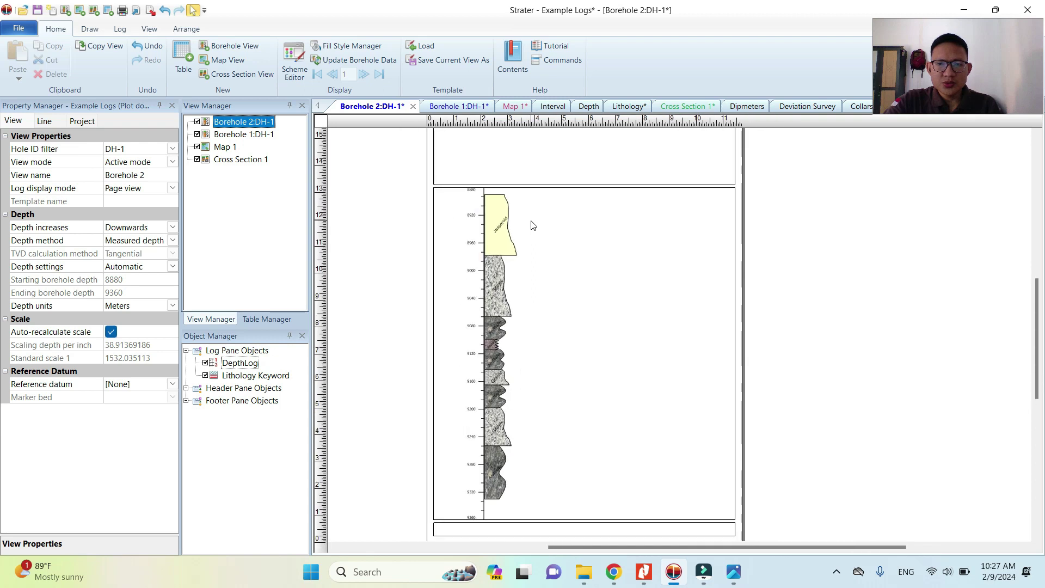
Step: Create a complex text log to the right of the lithology log from the open Lithology table, with the show-options setting turned off
click(119, 29)
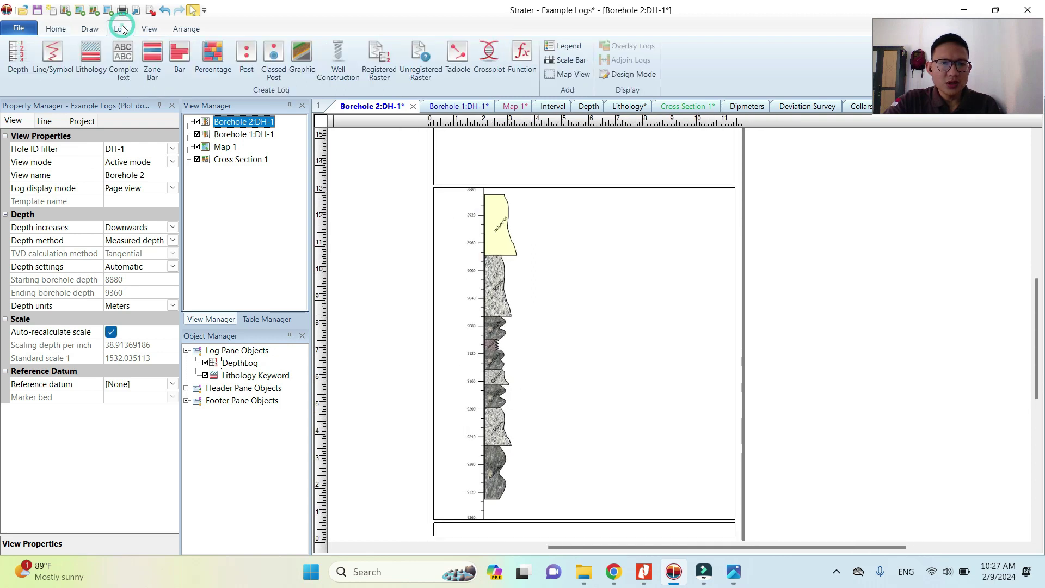
click(122, 69)
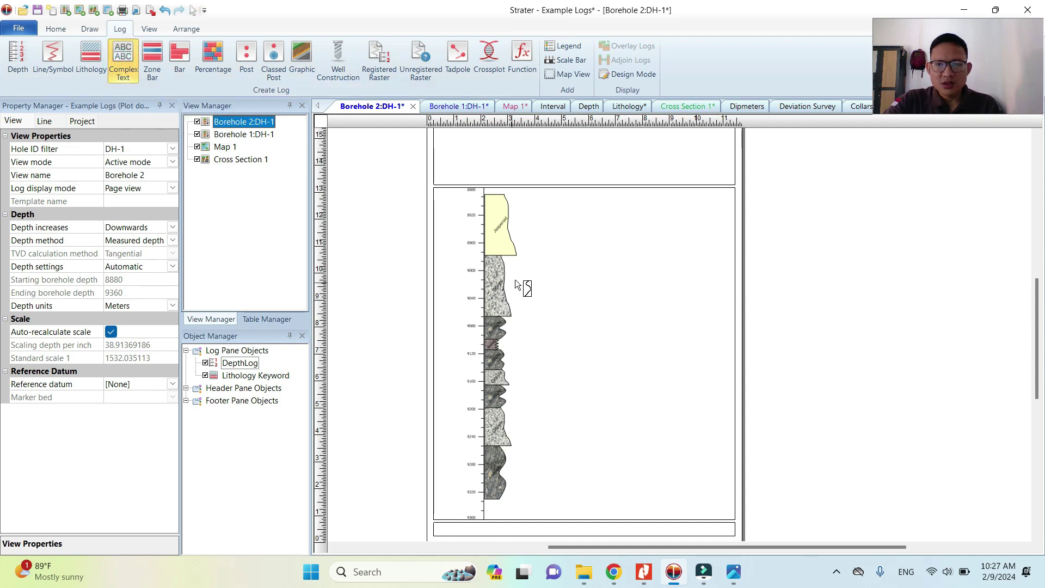
click(591, 252)
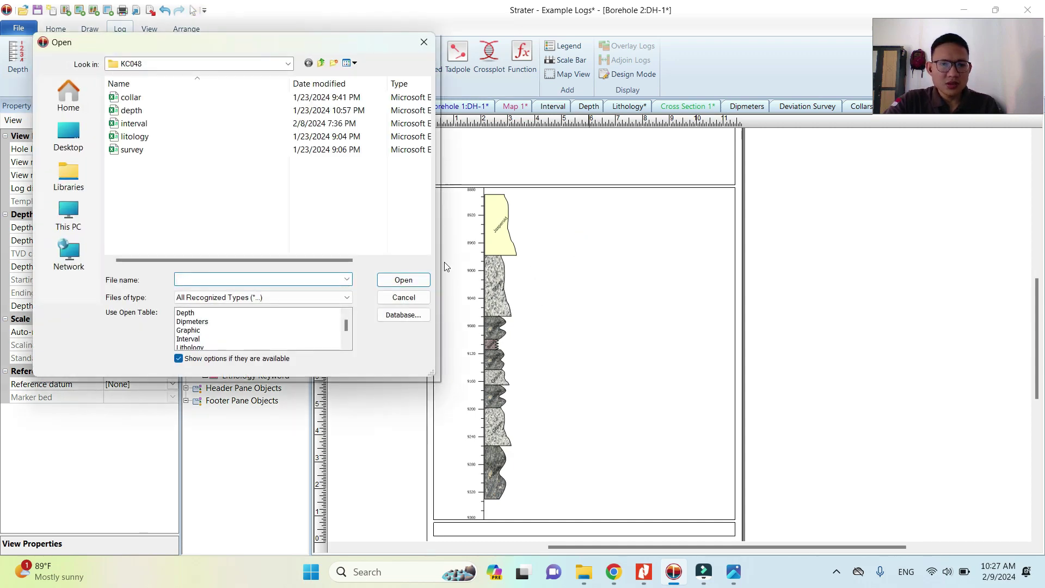
scroll(228, 325, down, 2)
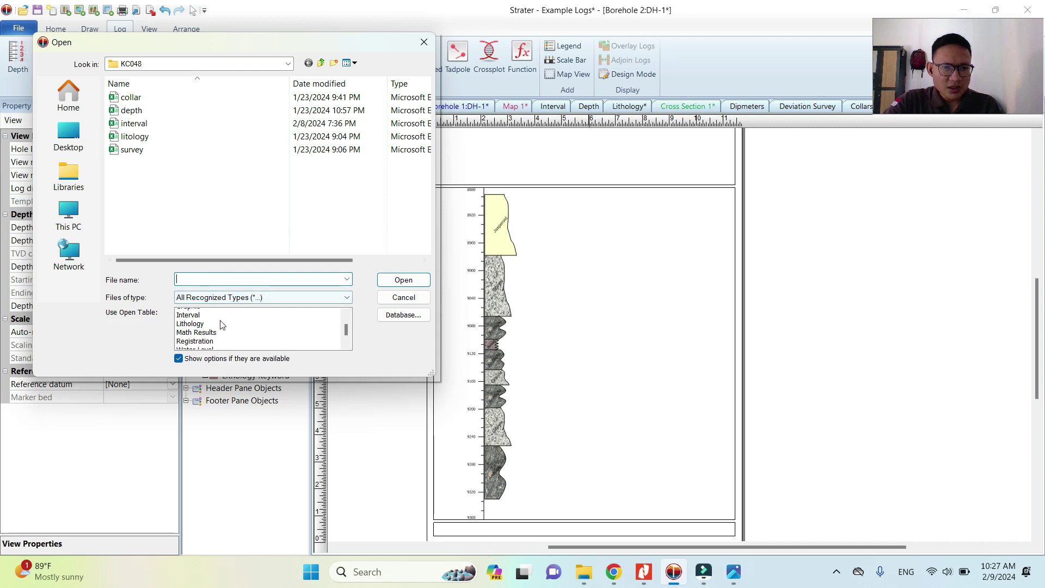
scroll(235, 322, up, 2)
scroll(228, 322, up, 1)
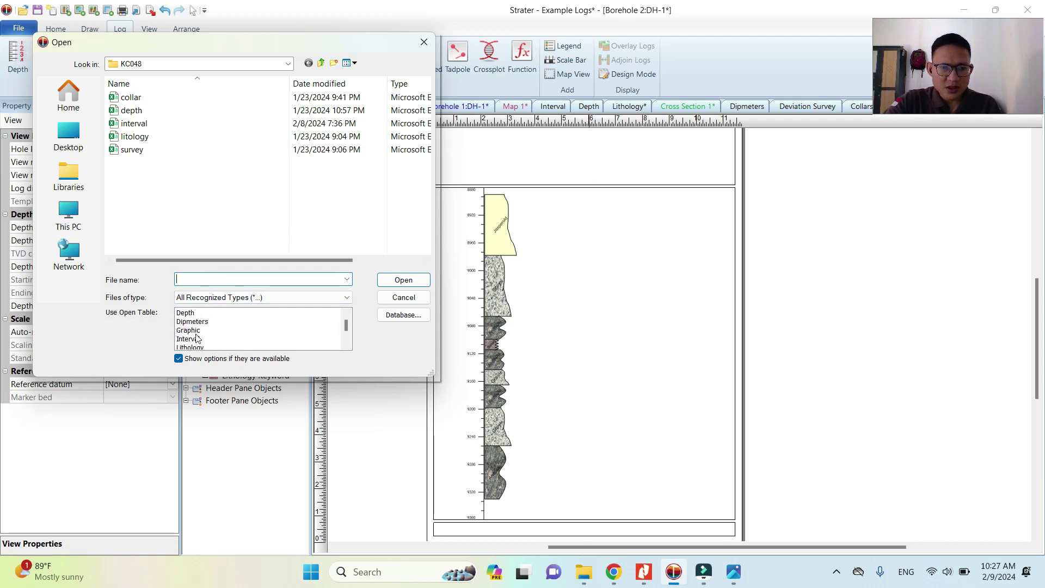
scroll(198, 343, down, 3)
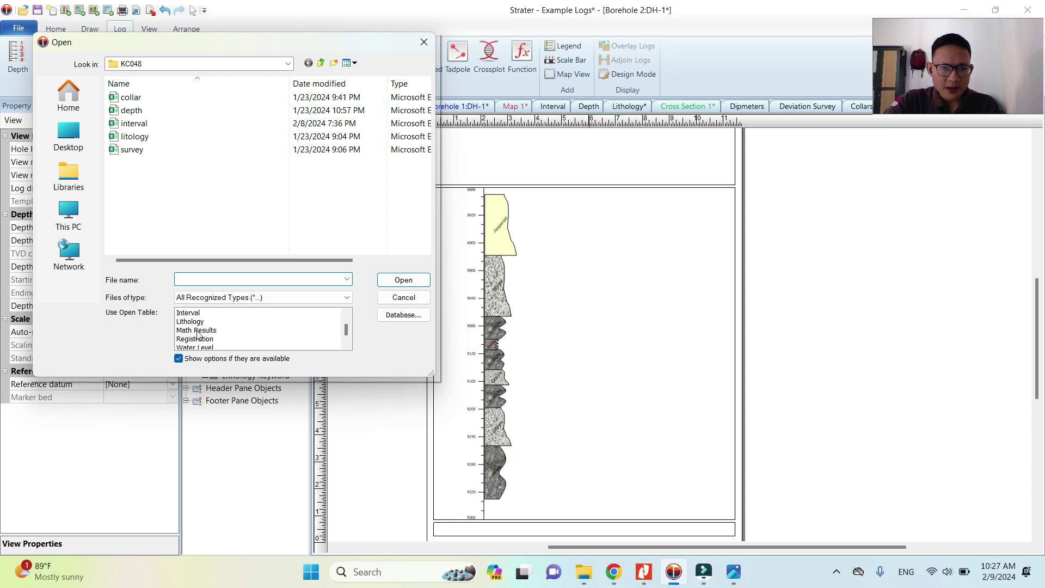
click(195, 322)
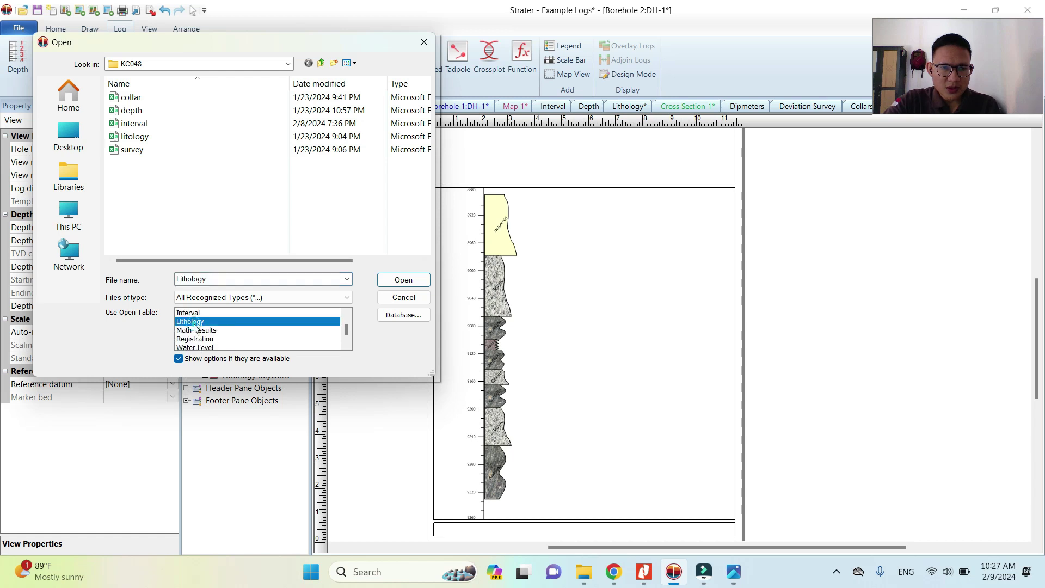
click(178, 359)
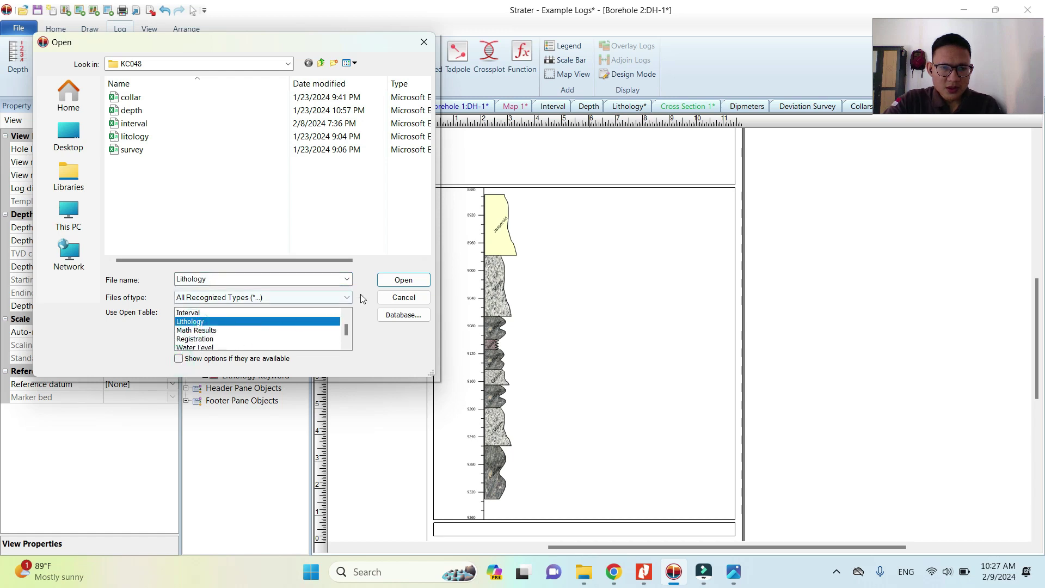
click(403, 280)
scroll(627, 344, down, 4)
Step: Nudge the lithology description log left until it sits against the widest part of the lithology log, then deselect it
drag(599, 300, 600, 300)
key(Left)
key(Left)
key(Left)
click(737, 196)
scroll(541, 209, up, 3)
scroll(548, 215, up, 2)
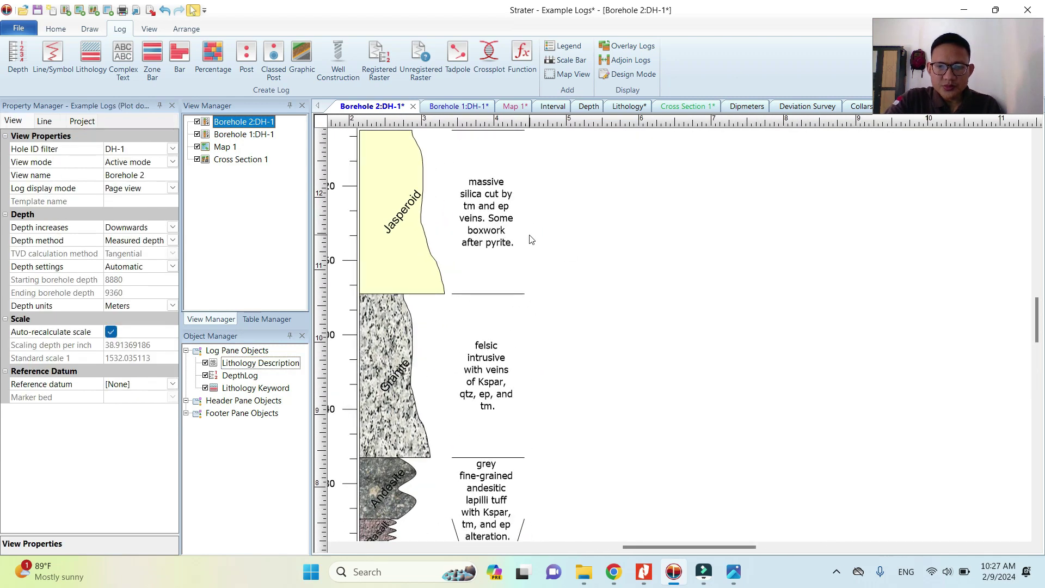
click(556, 262)
key(Left)
key(Left)
key(Left)
key(Left)
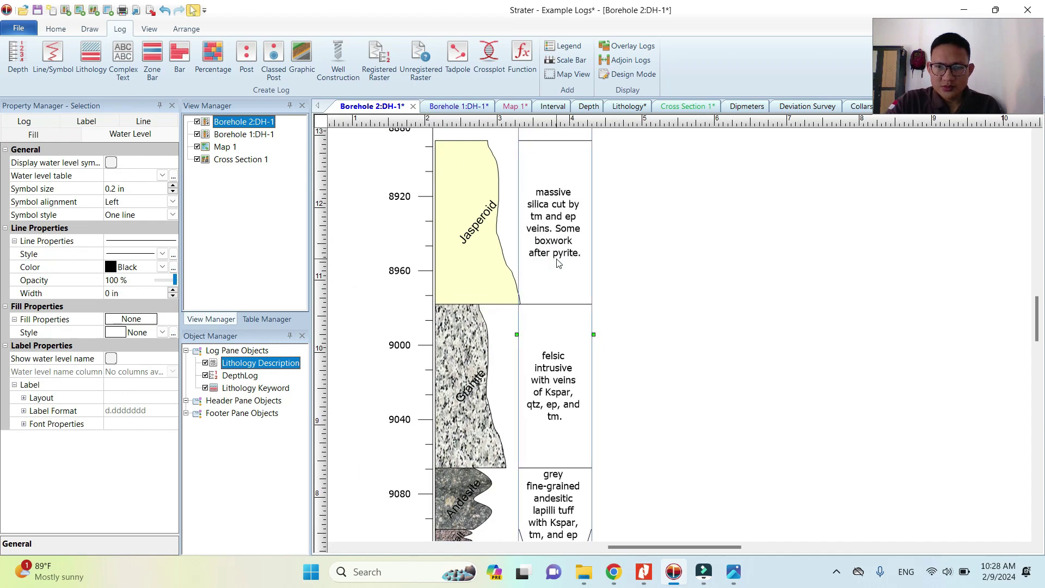
scroll(451, 259, down, 3)
click(375, 250)
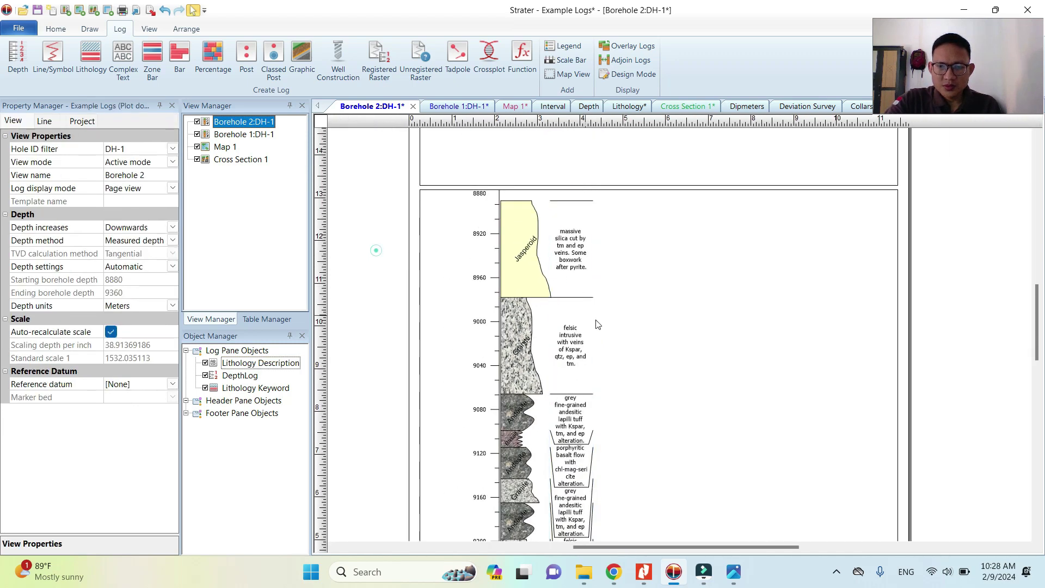
Step: Widen the lithology description log to about 2.5 in so its descriptions fit within their intervals
scroll(626, 234, down, 5)
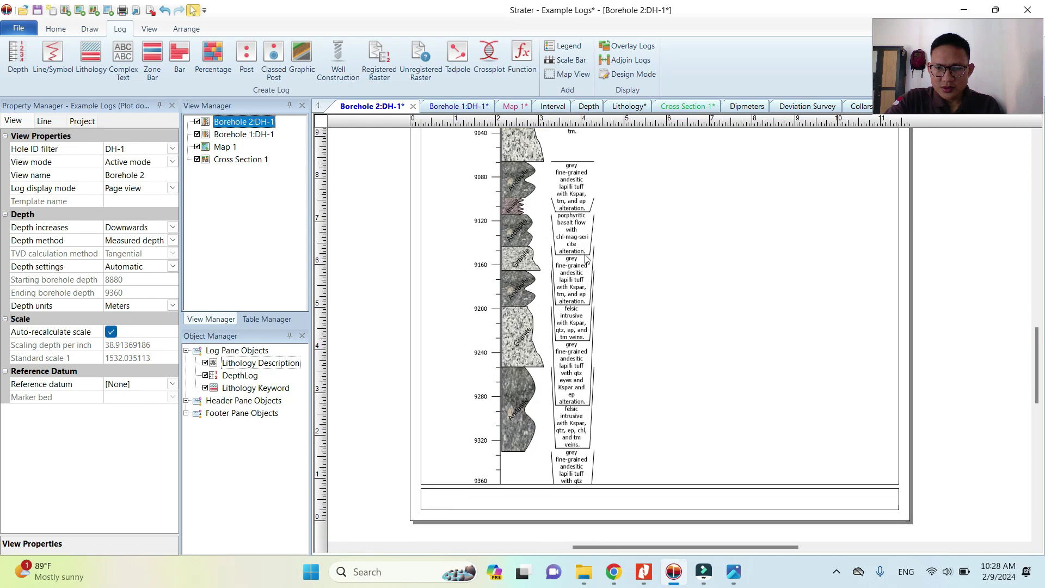
scroll(585, 255, up, 3)
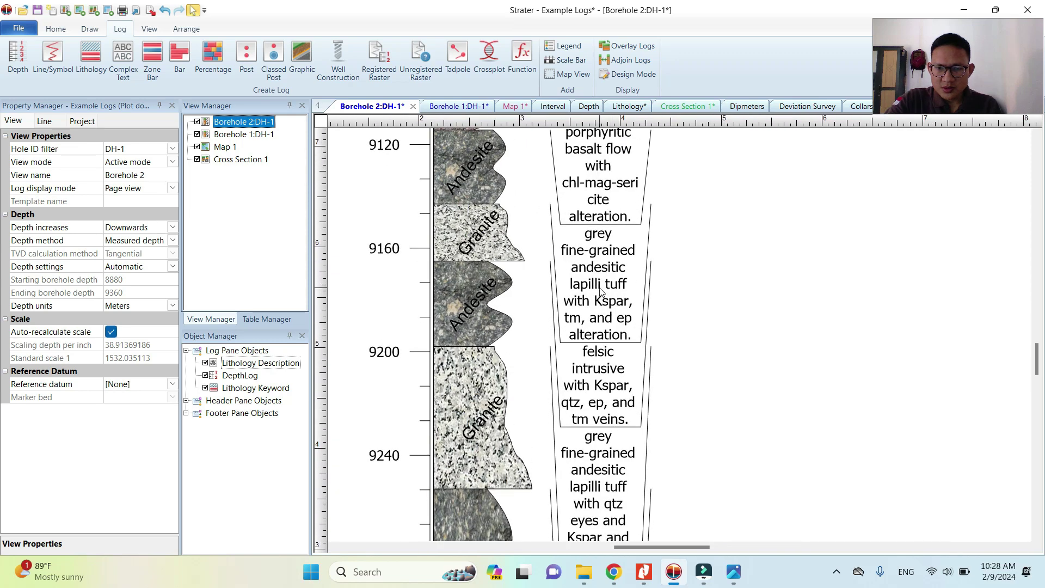
scroll(601, 291, down, 4)
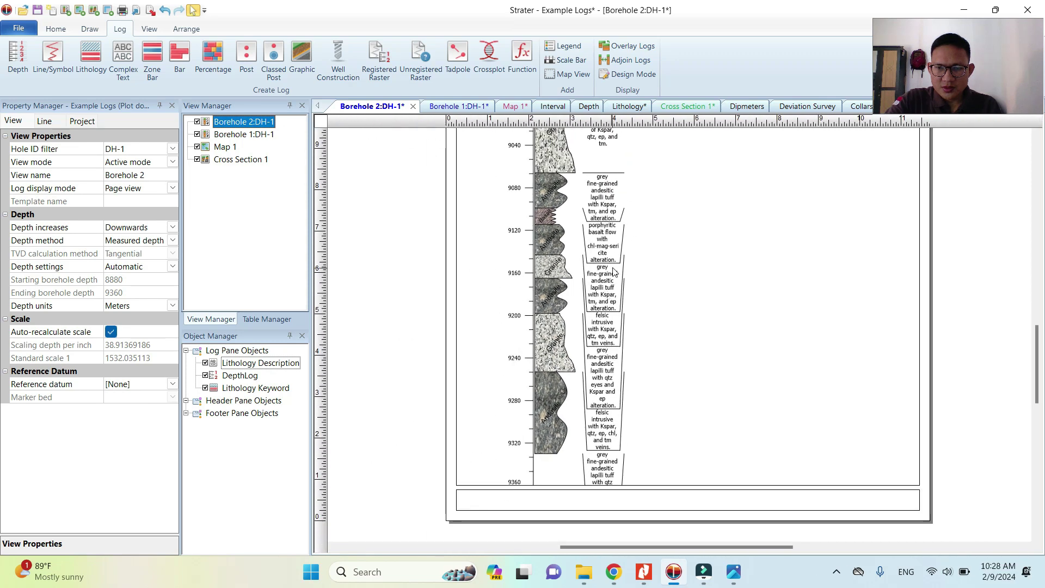
click(614, 271)
drag(626, 307, 699, 306)
click(365, 298)
click(645, 306)
scroll(659, 310, down, 2)
scroll(662, 313, up, 2)
drag(620, 311, 646, 309)
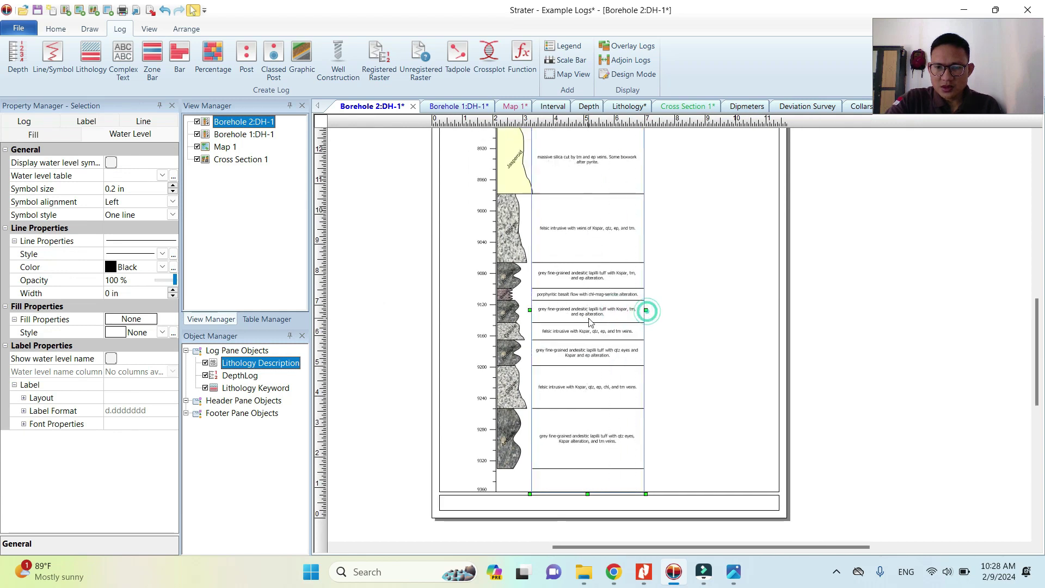
click(590, 310)
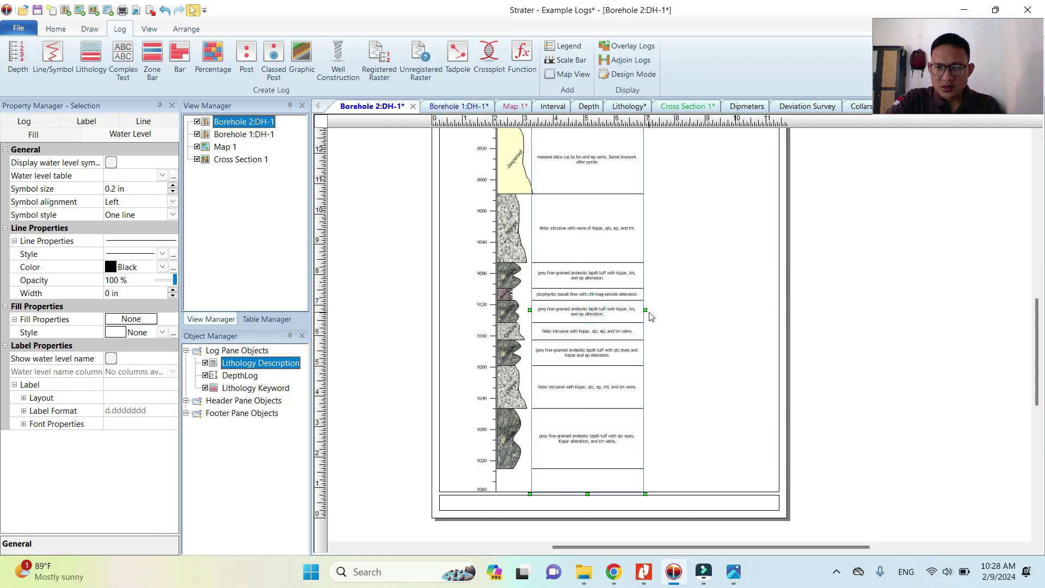
drag(647, 310, 614, 311)
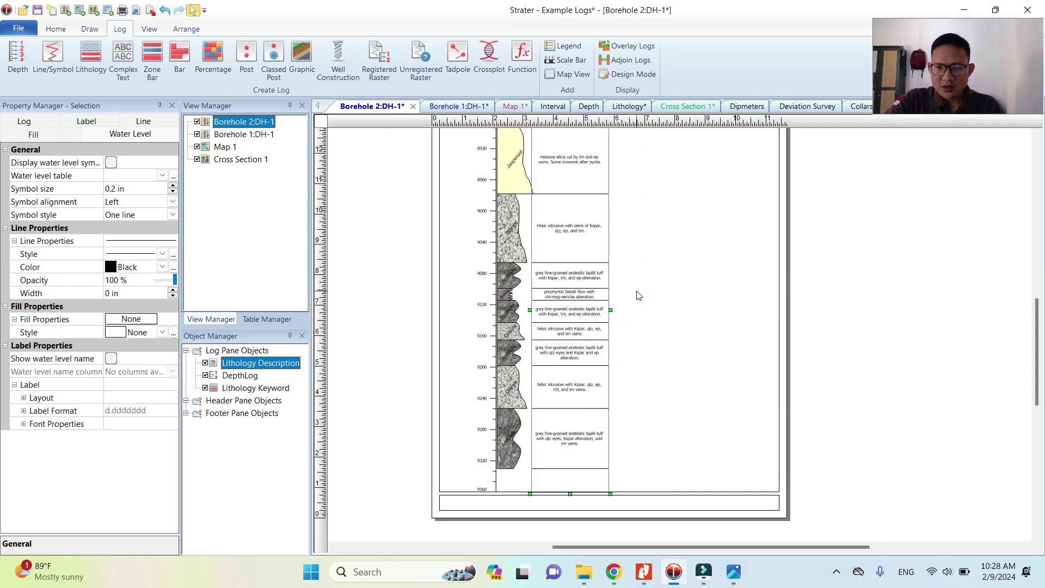
scroll(639, 315, up, 5)
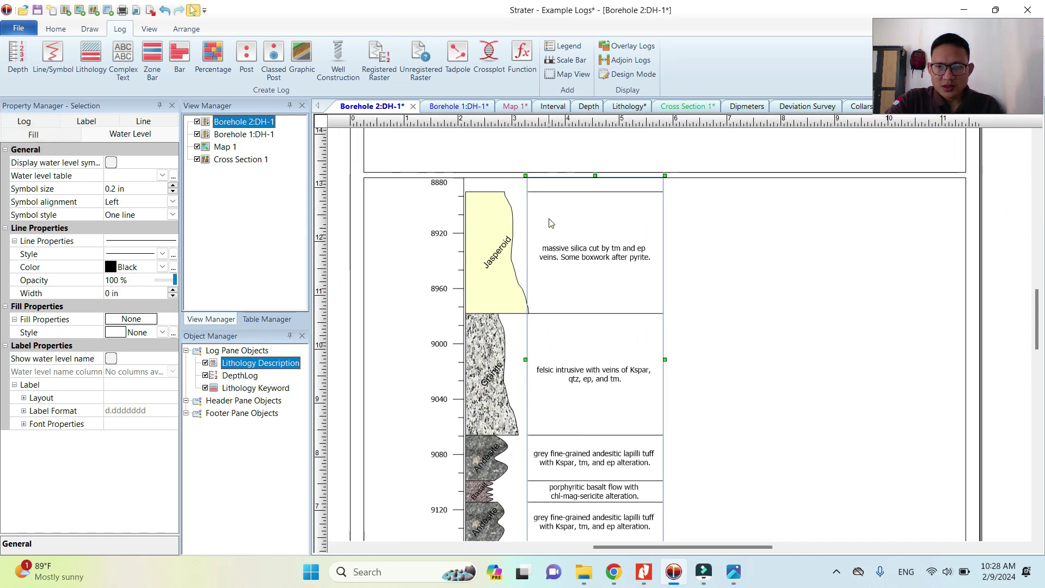
Step: Set the bracket style of the lithology description log to Brackets, with its separators and brackets shown
click(354, 183)
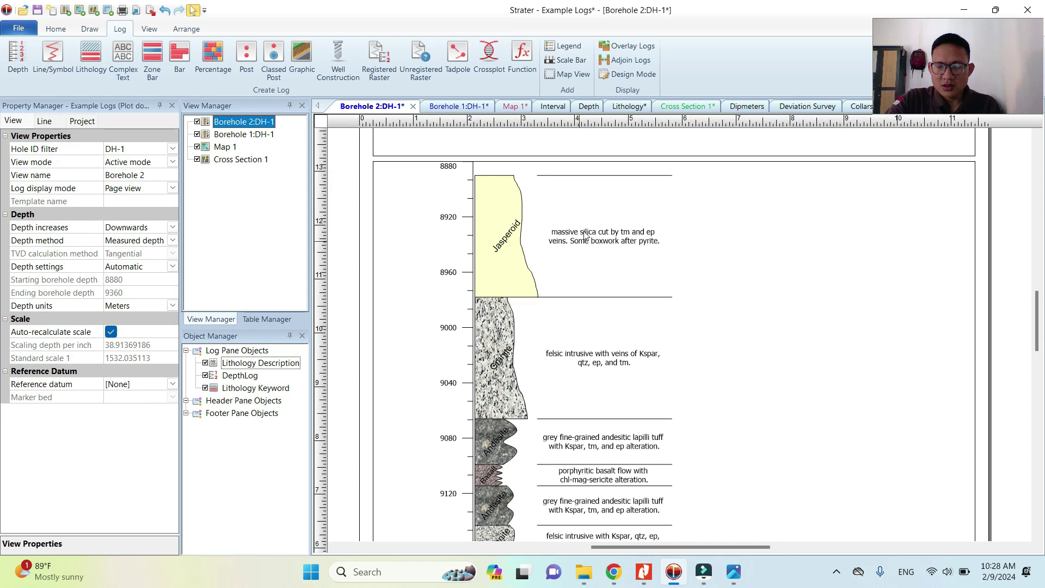
click(594, 216)
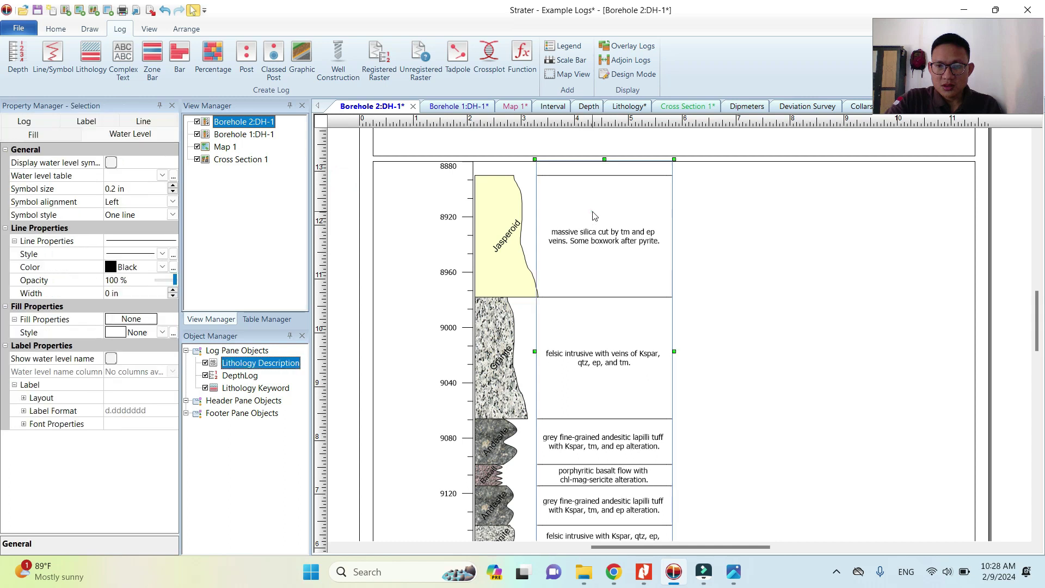
click(26, 121)
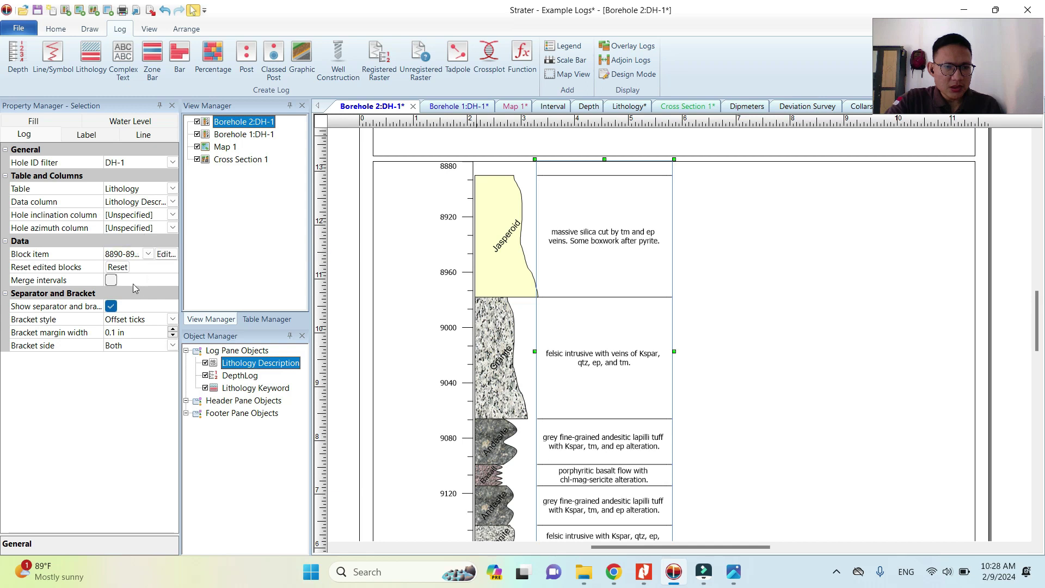
click(111, 280)
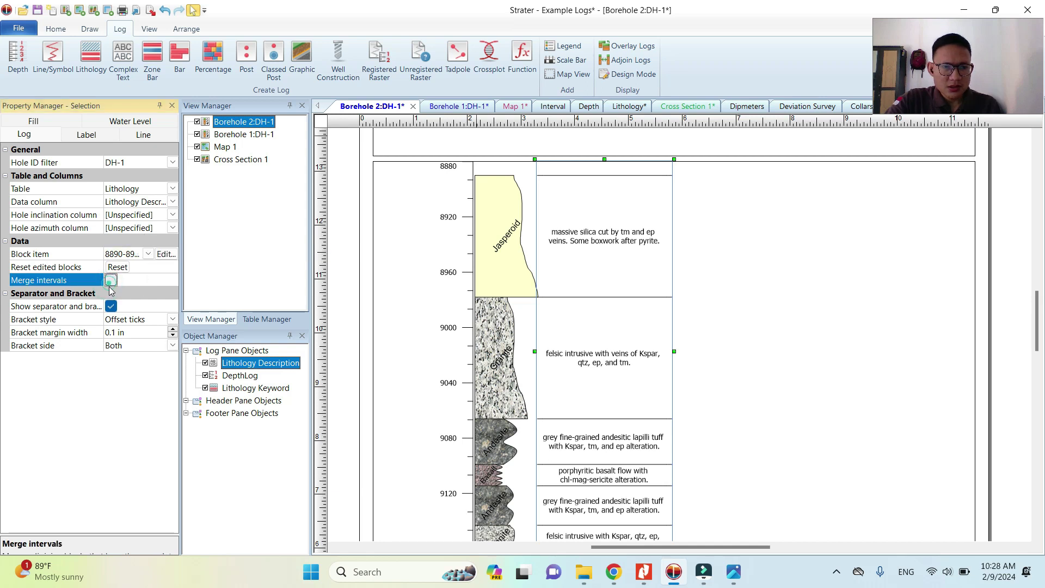
click(111, 307)
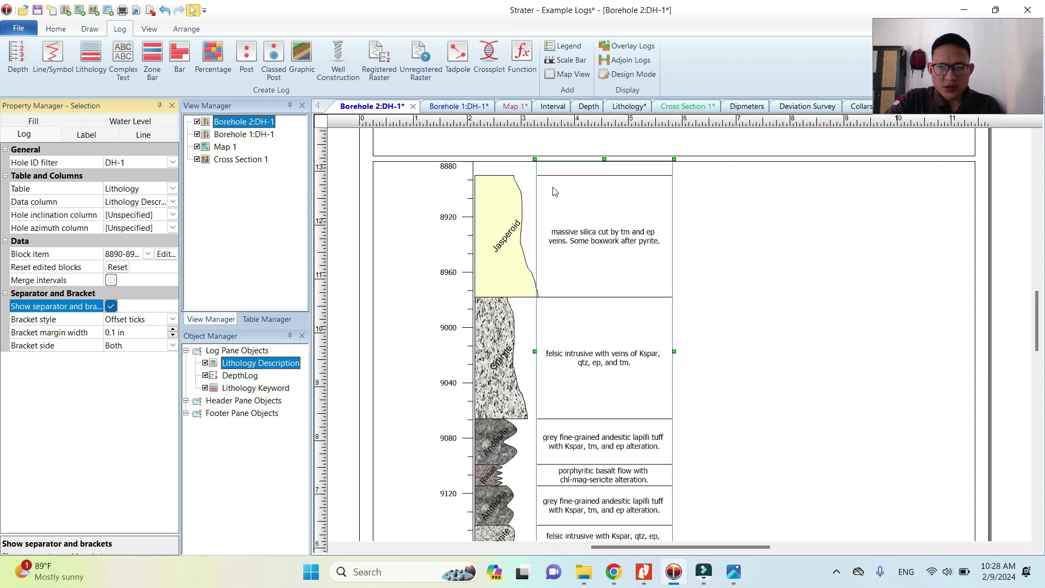
click(173, 319)
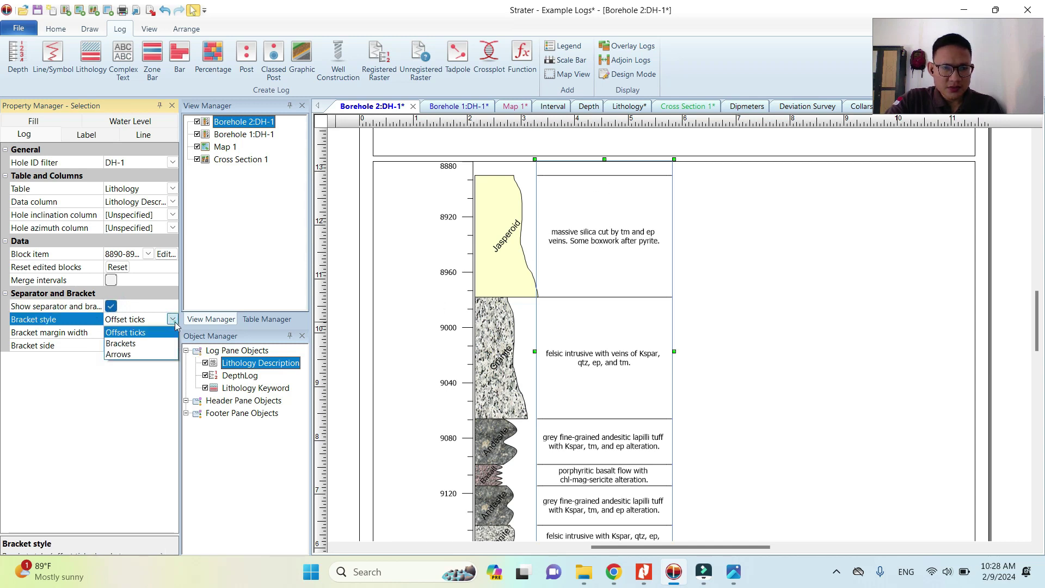
click(156, 343)
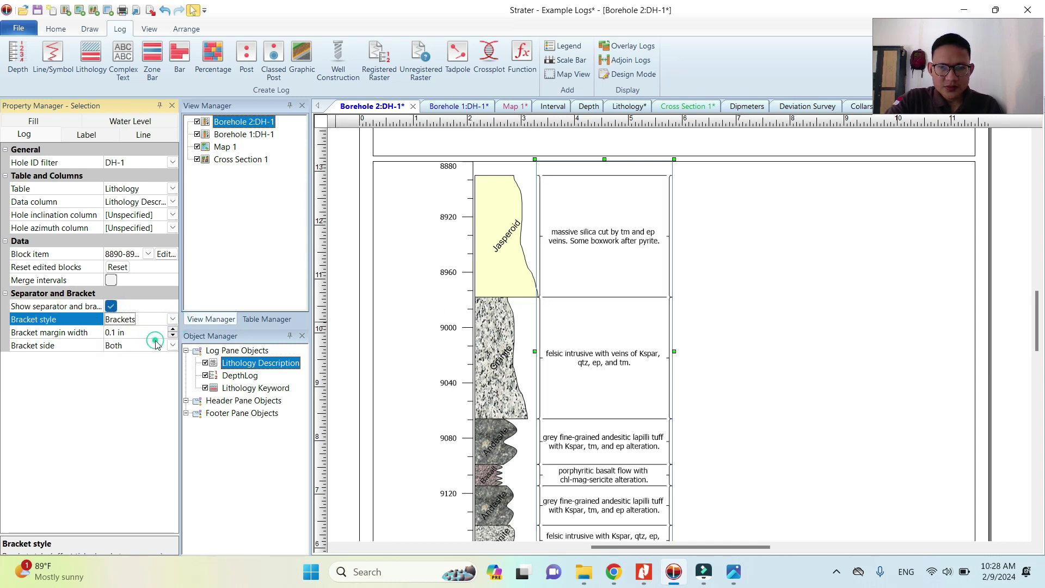
click(336, 245)
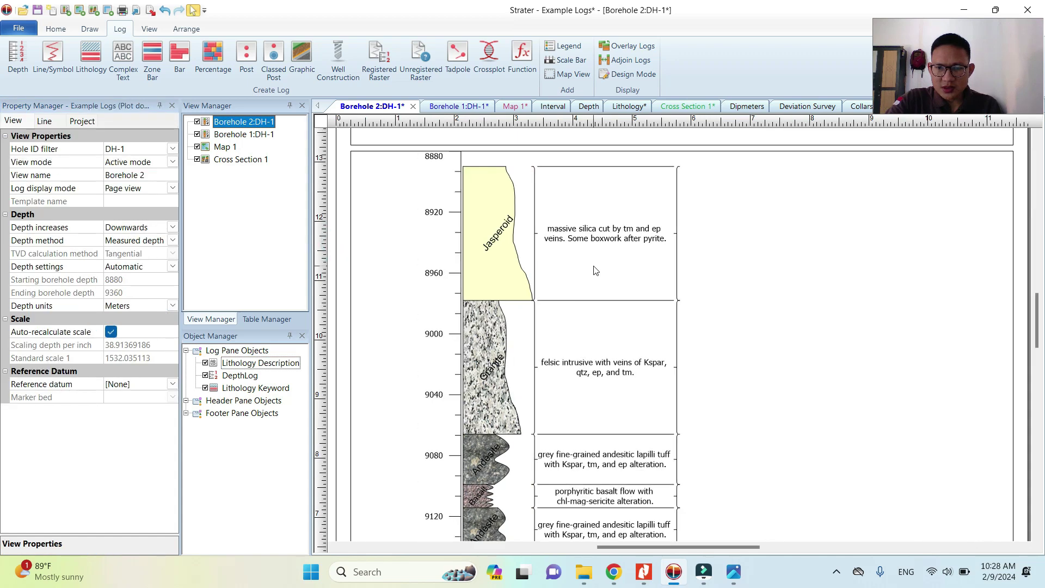
Step: Compare Offset ticks with Brackets on the lithology description log, and hide and re-show its separators and brackets
click(555, 241)
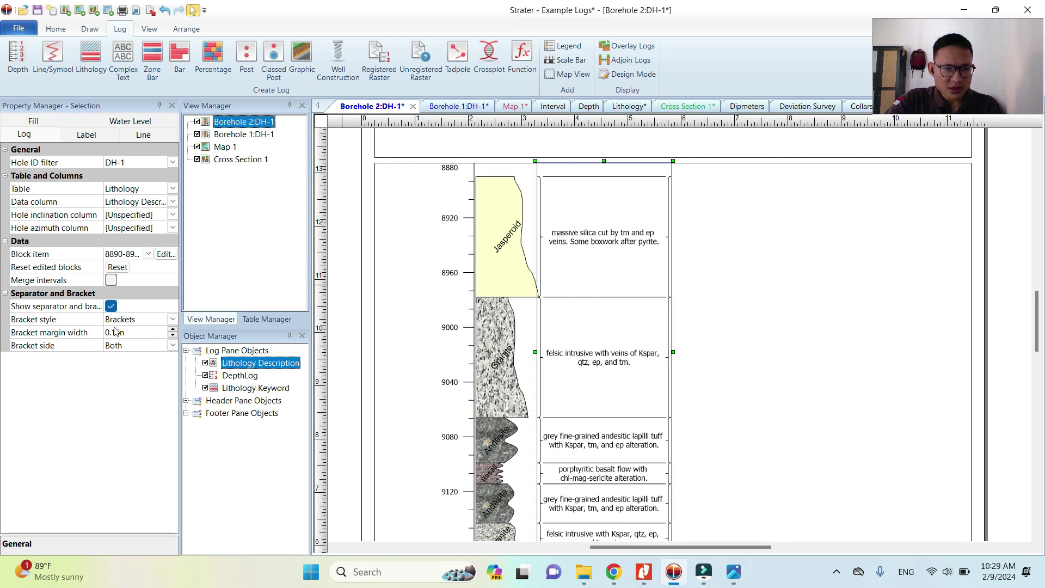
click(172, 320)
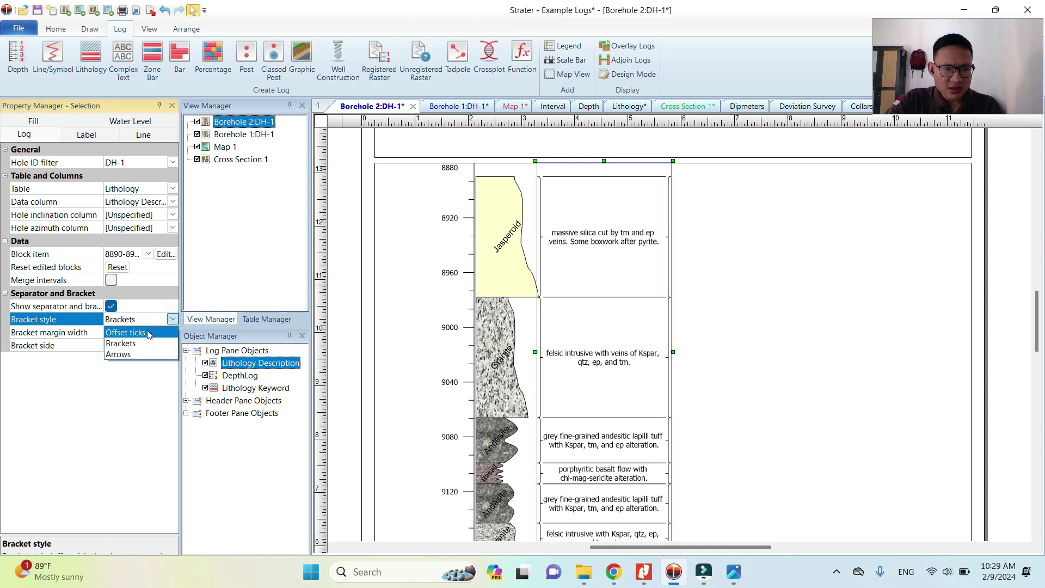
click(130, 336)
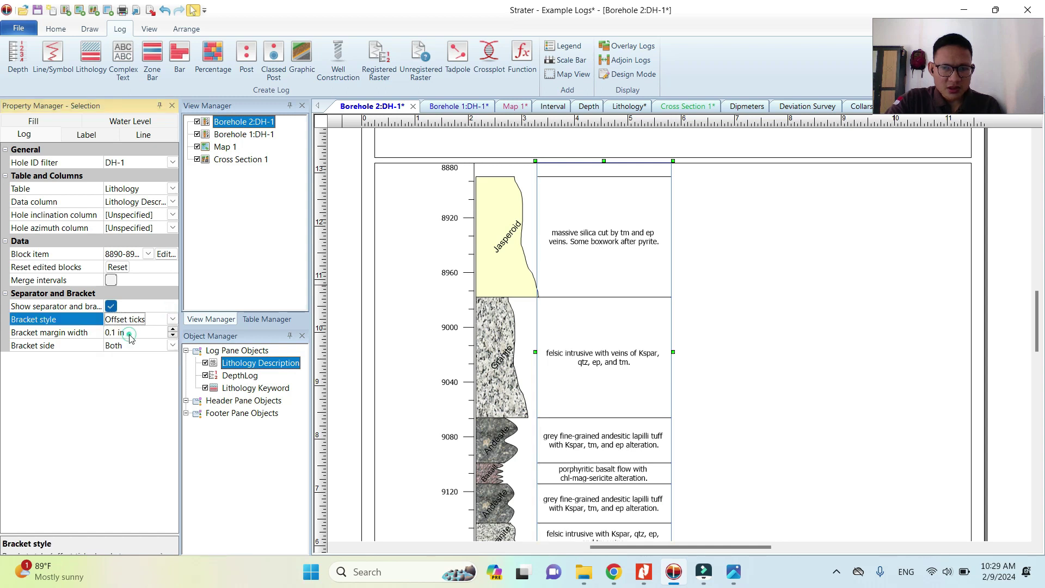
click(172, 320)
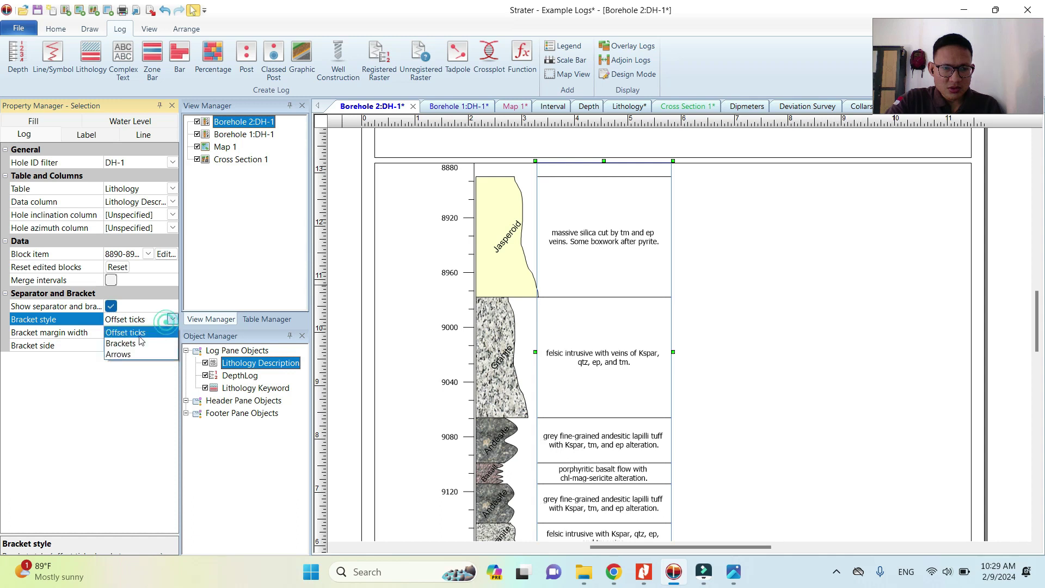
click(136, 341)
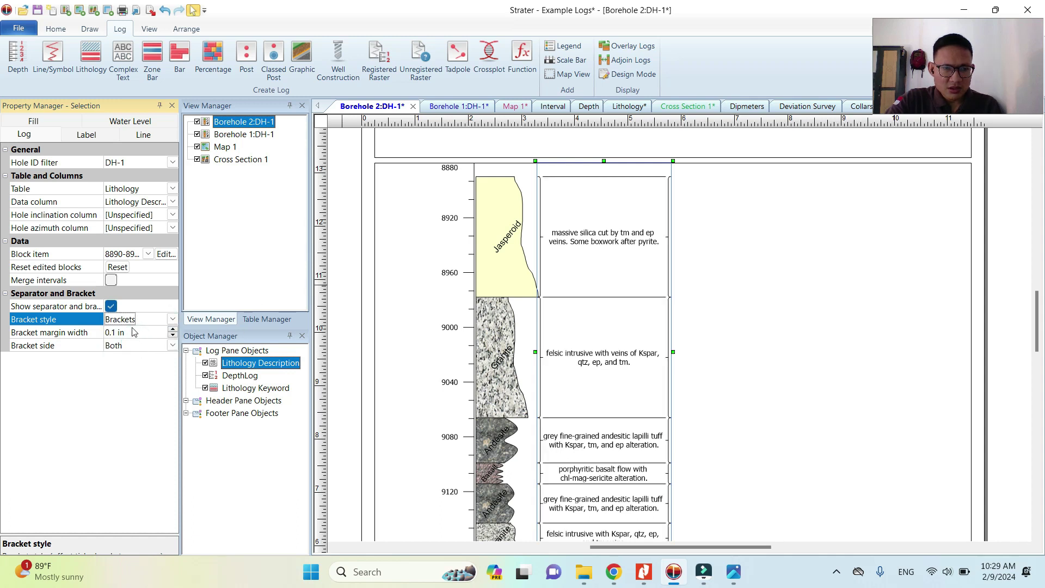
click(113, 307)
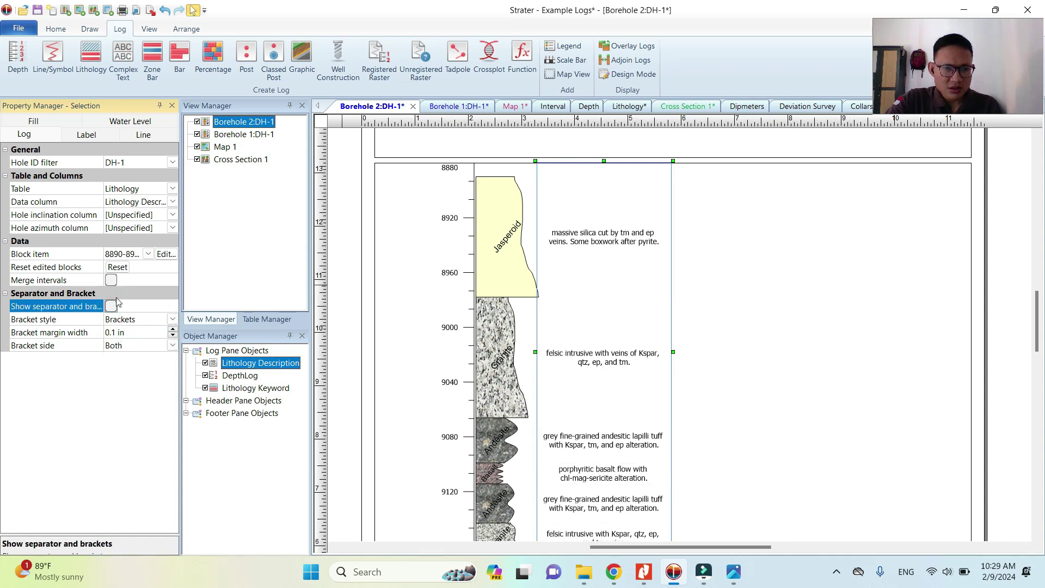
click(110, 306)
Step: Try the Arrows bracket style on the lithology description log and inspect the interval ends up close
click(172, 319)
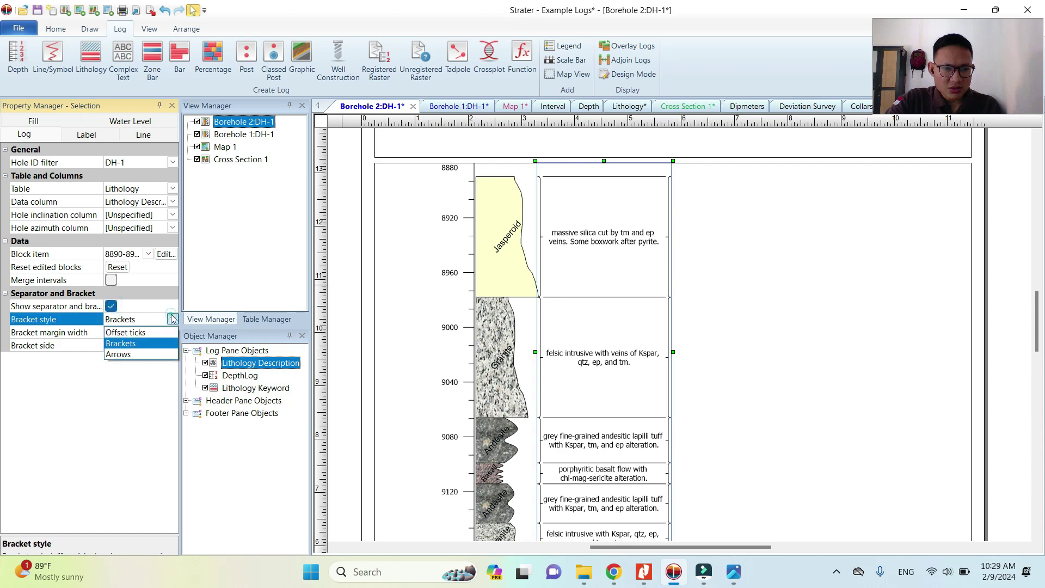
click(147, 354)
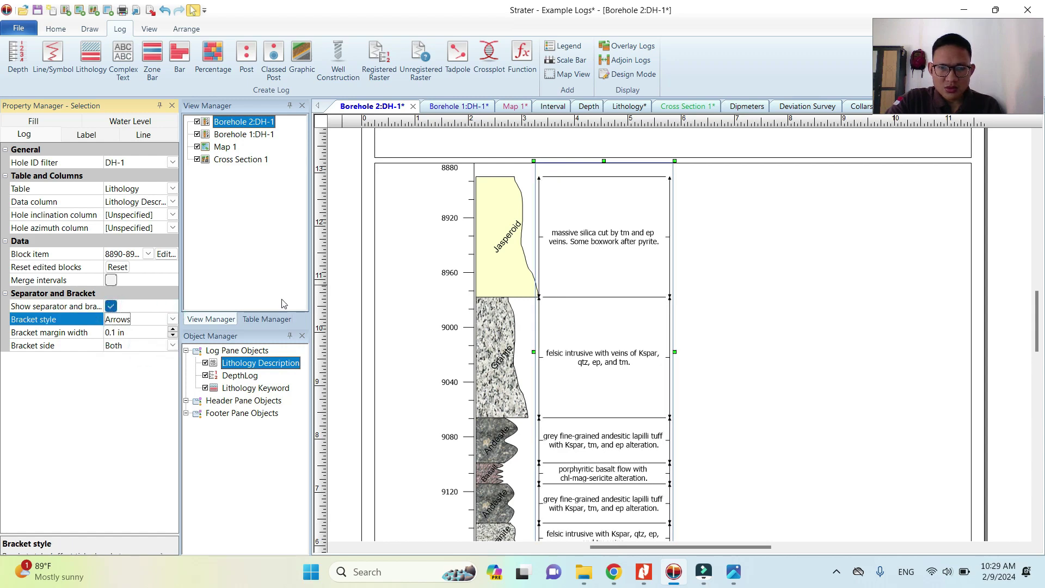
click(349, 272)
scroll(570, 267, up, 2)
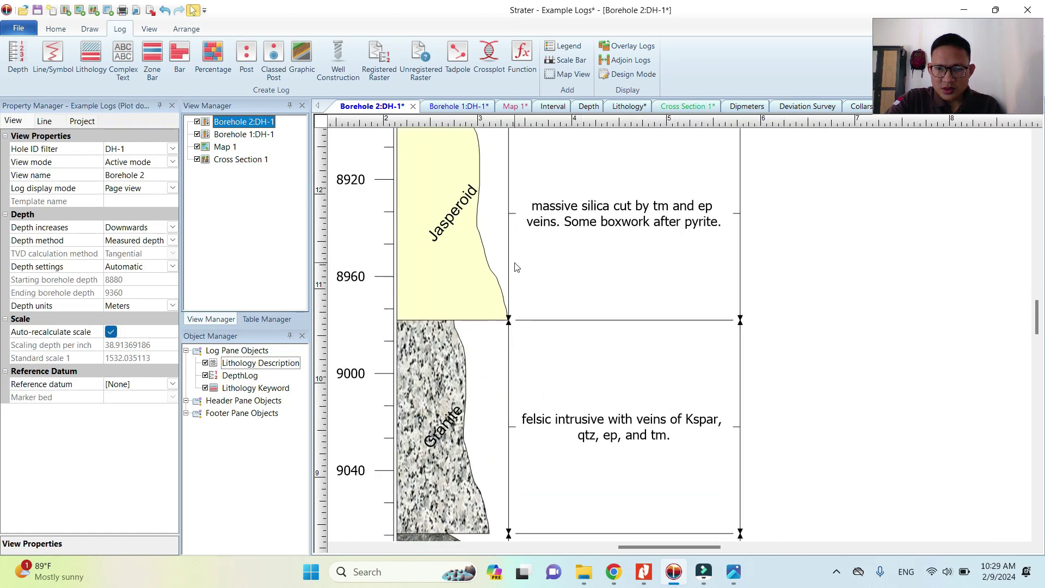
scroll(504, 294, down, 1)
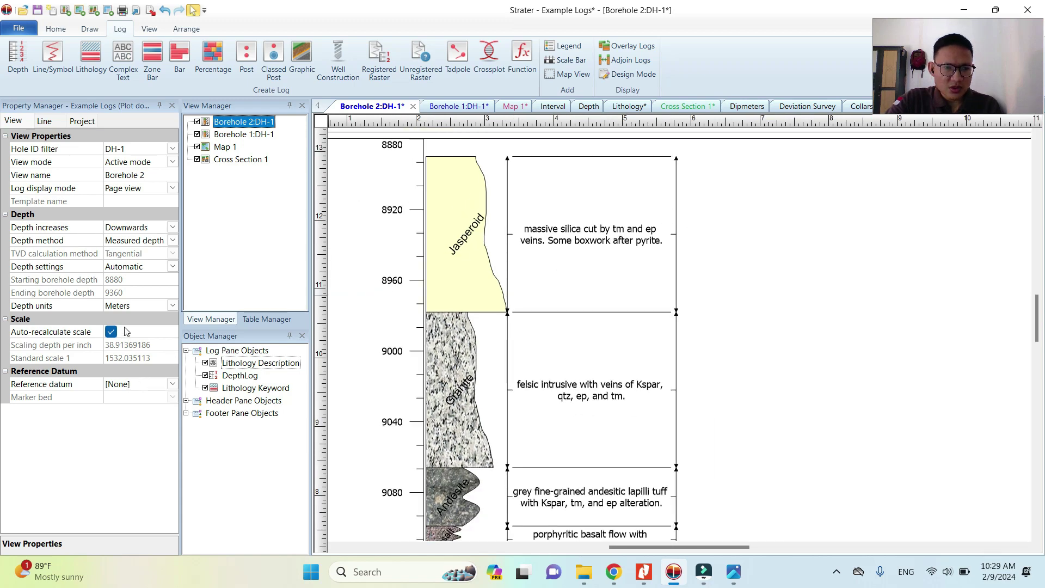
Step: Switch the lithology description log's bracket style back to Brackets
click(619, 252)
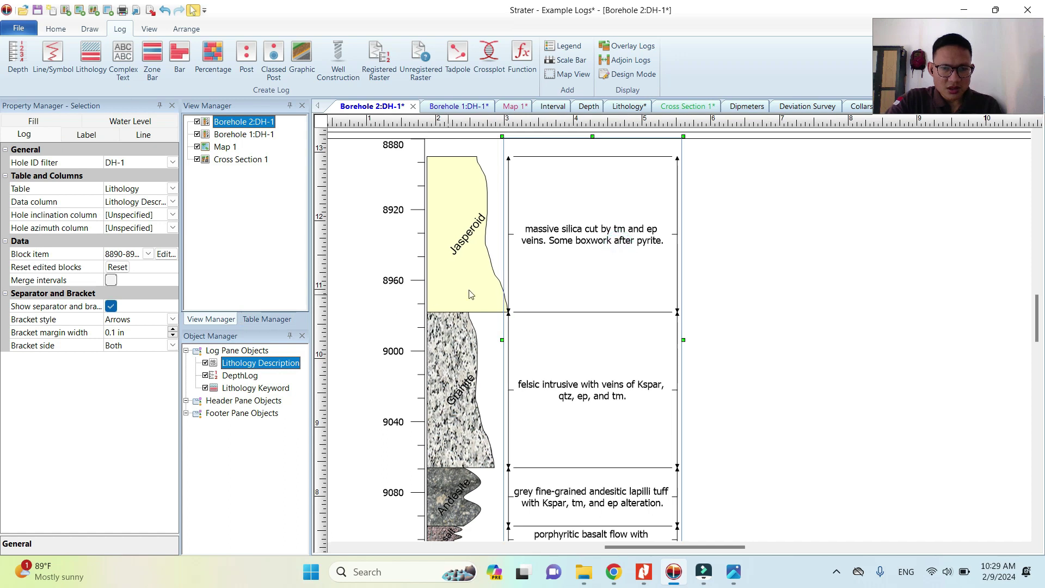
click(121, 320)
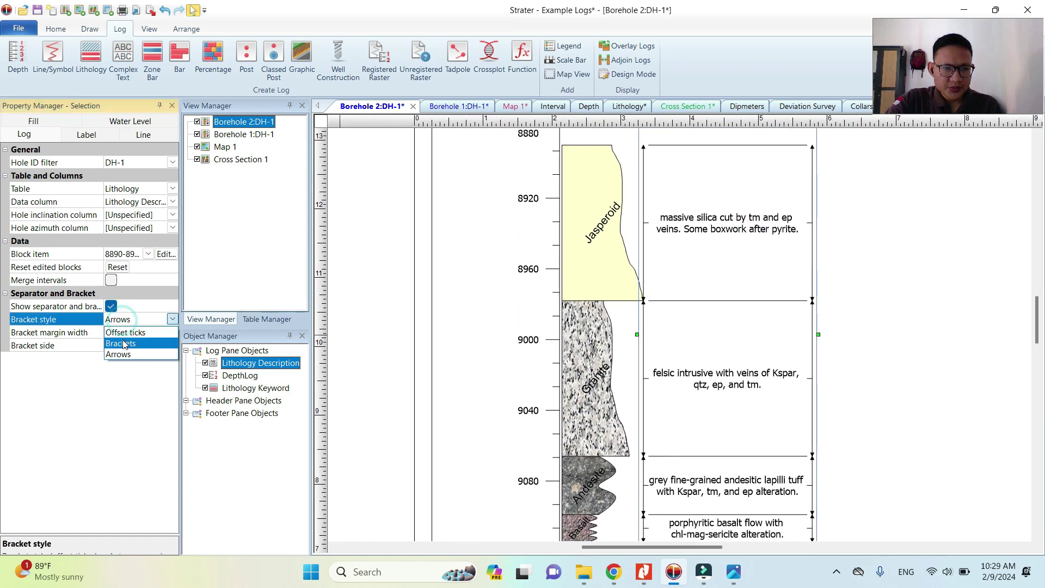
click(121, 343)
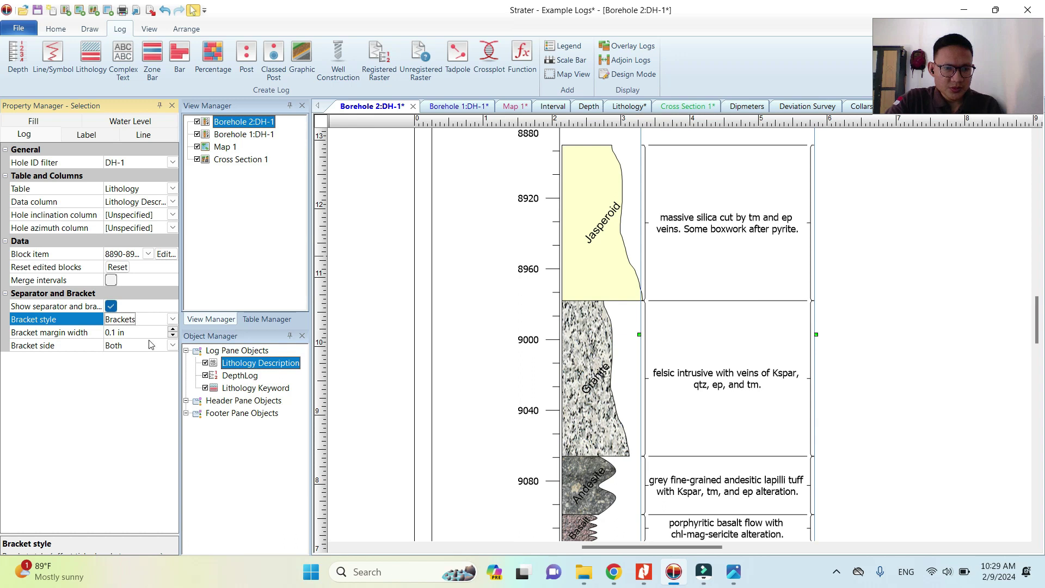
Step: Try the lithology description log's brackets on the Left side only, and on the Right side only
click(172, 345)
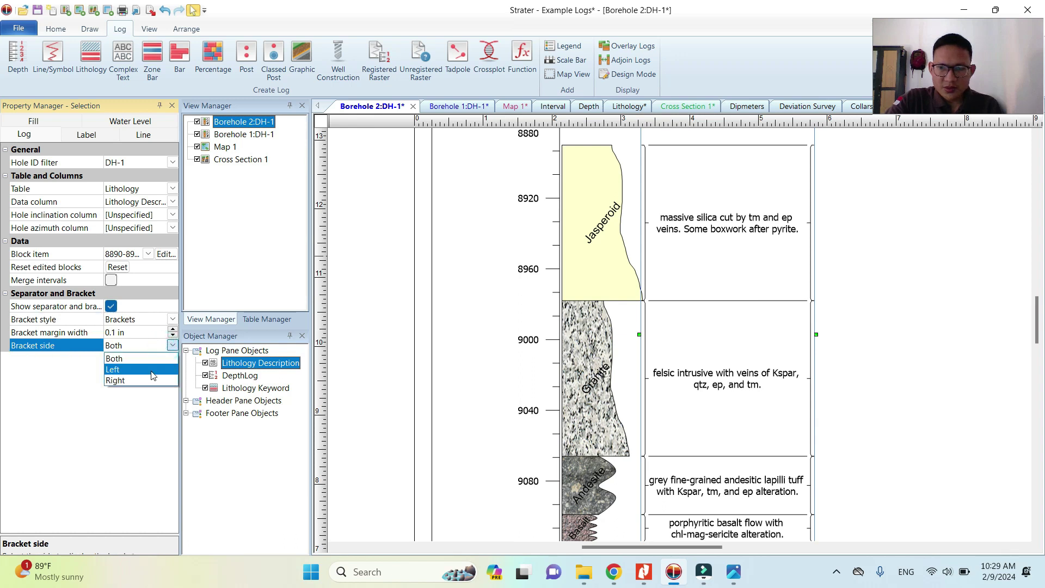
click(151, 370)
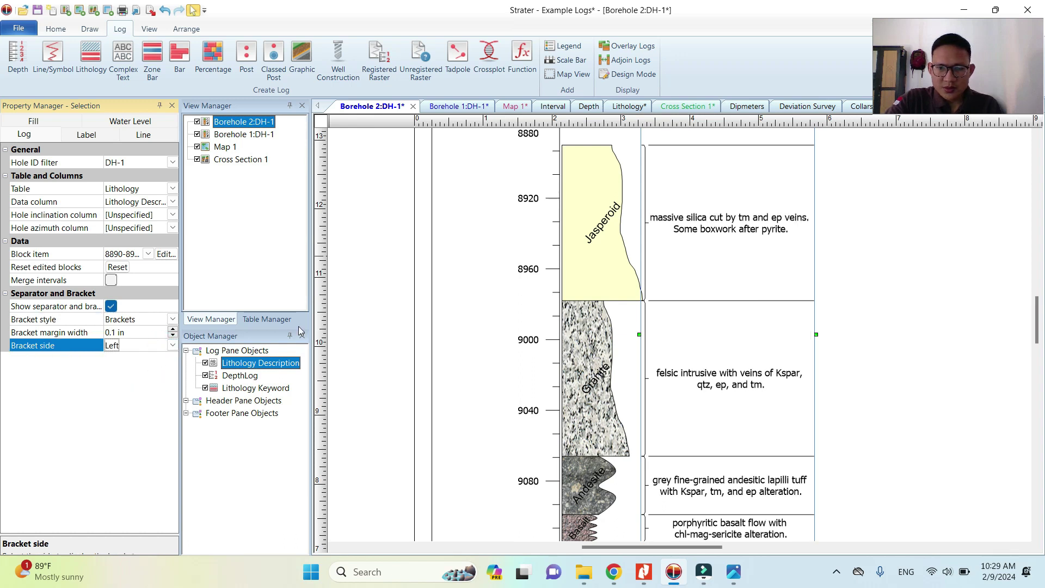
click(378, 279)
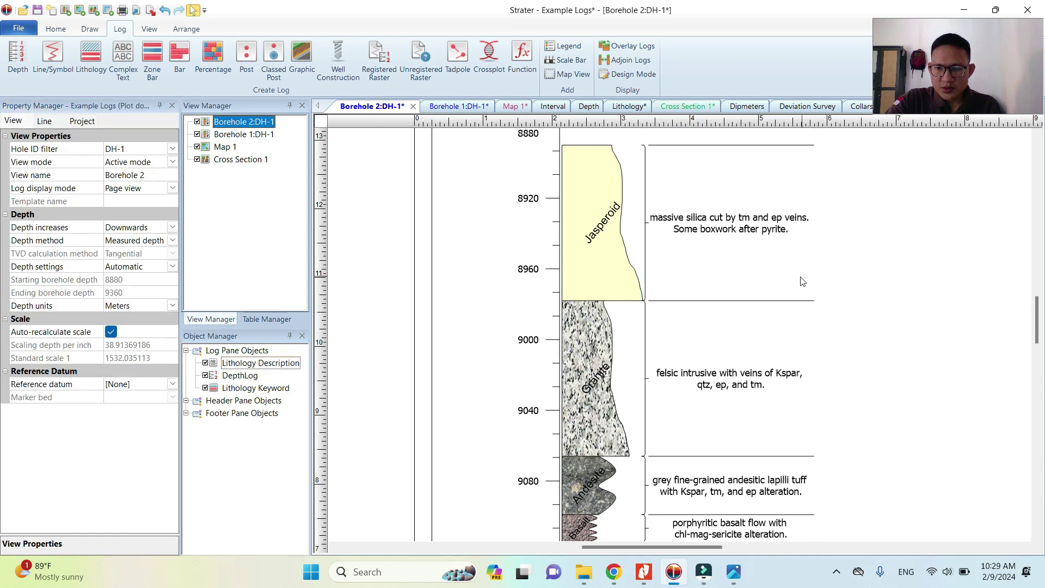
click(667, 260)
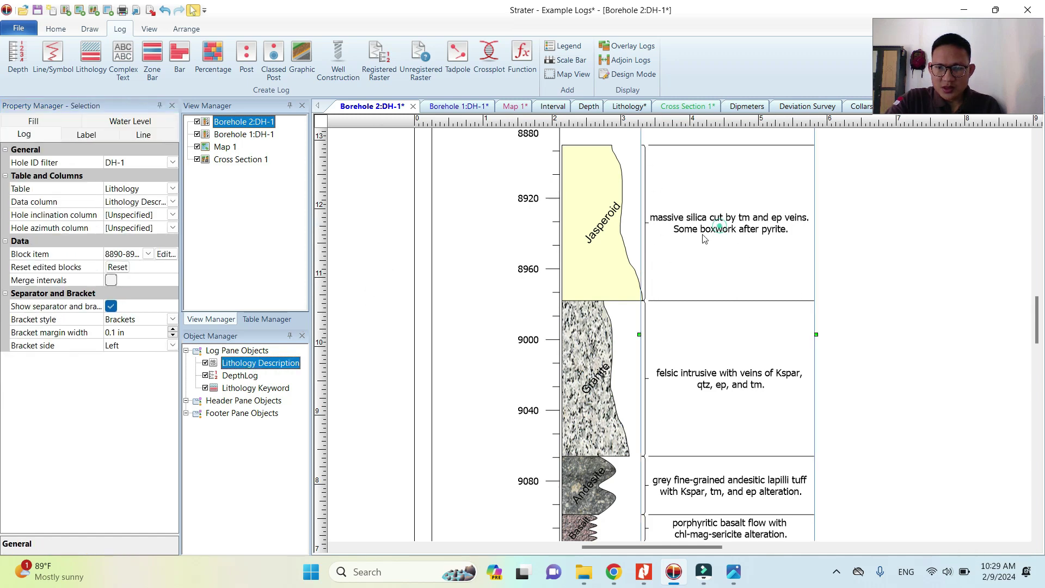
click(130, 344)
click(134, 381)
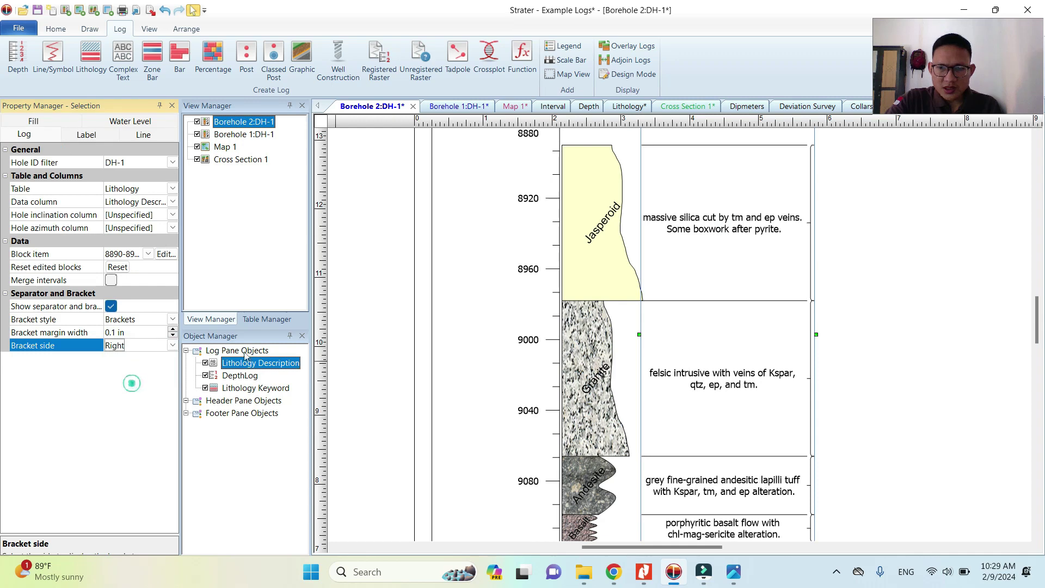
click(377, 283)
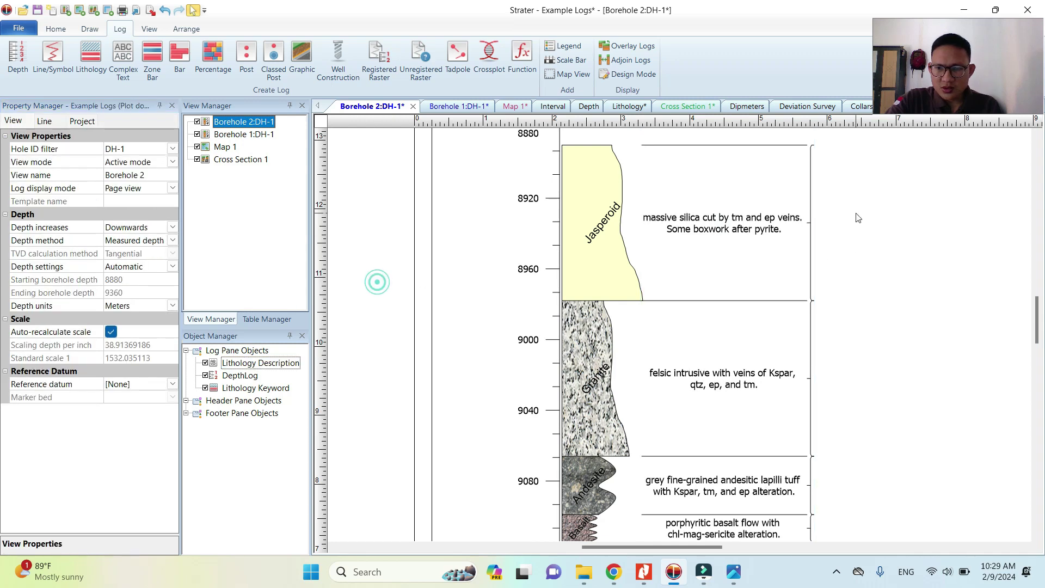
Step: Set the lithology description log's bracket side to Both
click(702, 233)
click(165, 346)
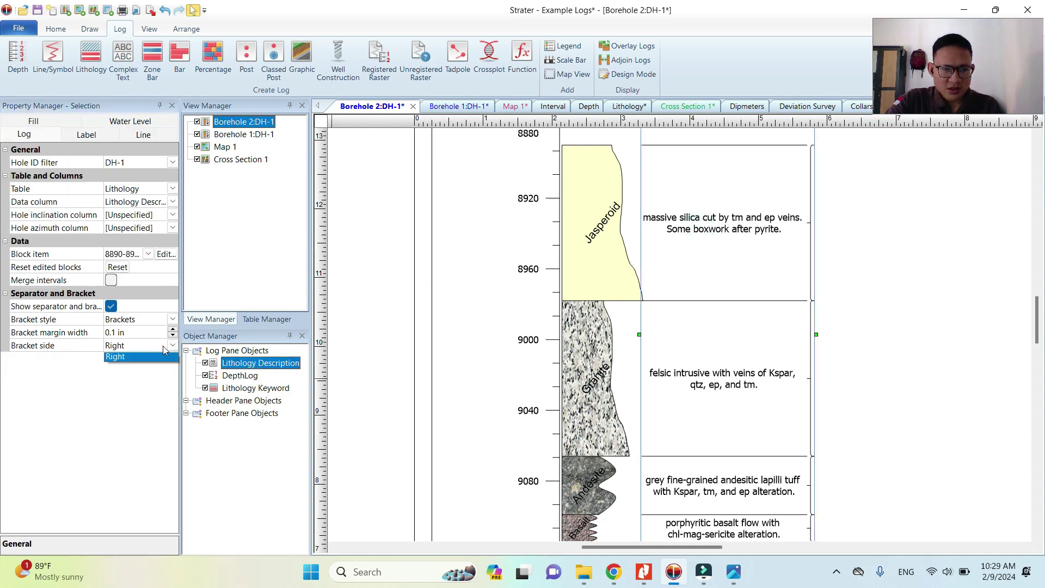
click(126, 359)
click(365, 261)
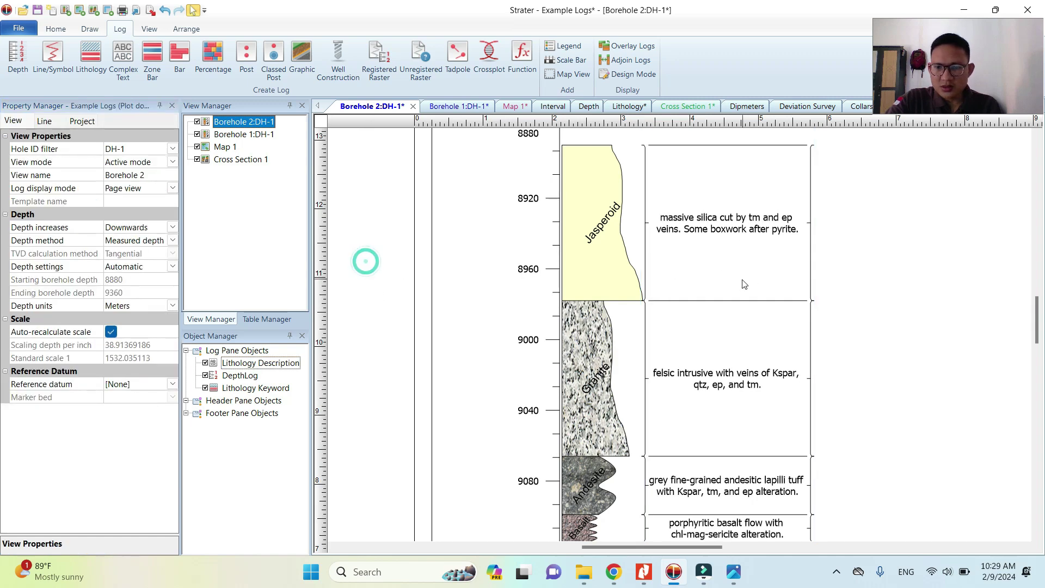
Step: Select the lithology description log and check its available bracket styles, leaving Brackets chosen
click(707, 284)
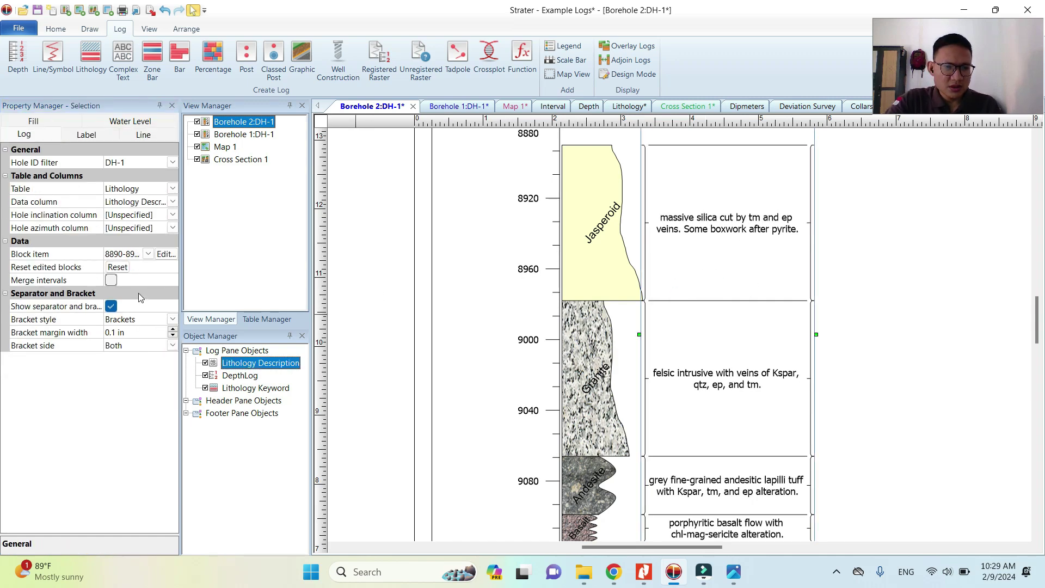
click(131, 322)
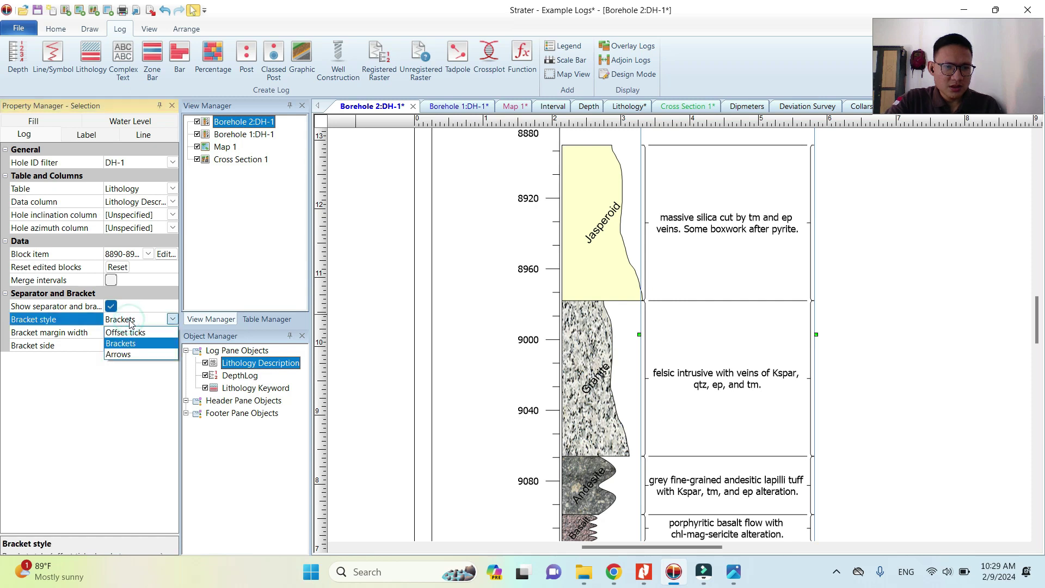
click(131, 323)
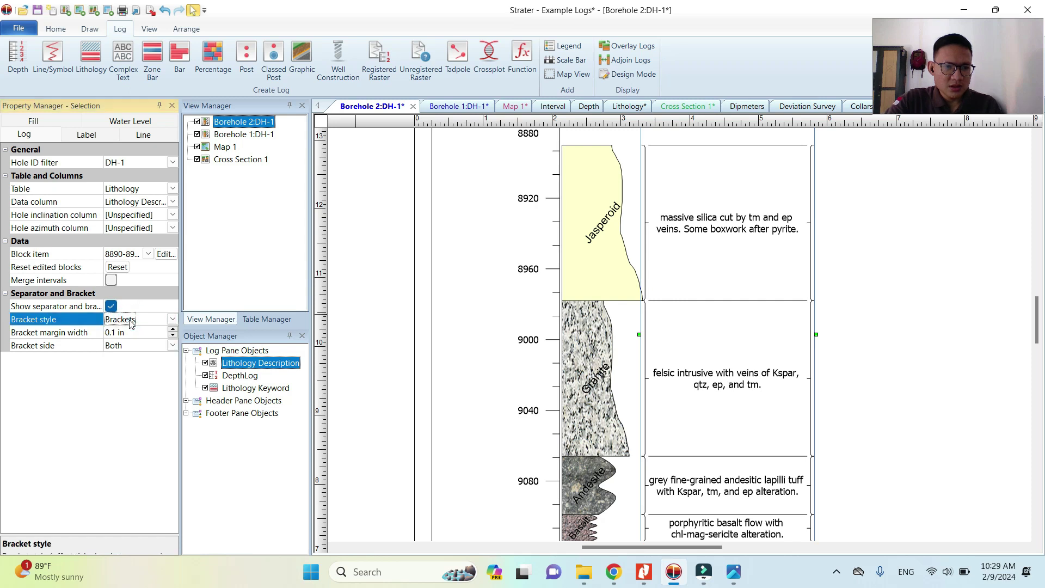
Step: Set the lithology description log's label font size to 8 points and make the text bold
click(81, 135)
click(15, 163)
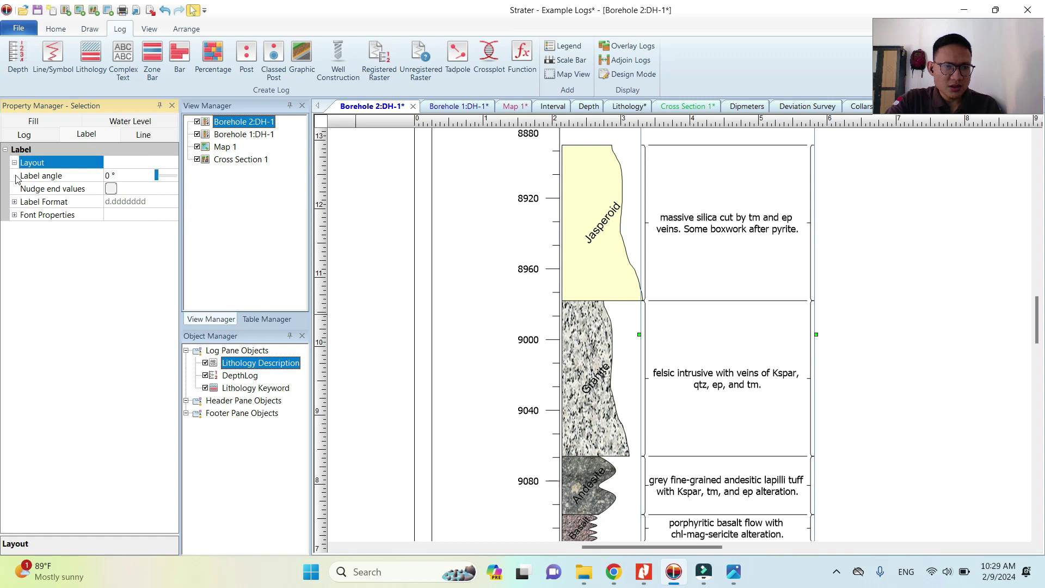
click(16, 206)
click(15, 202)
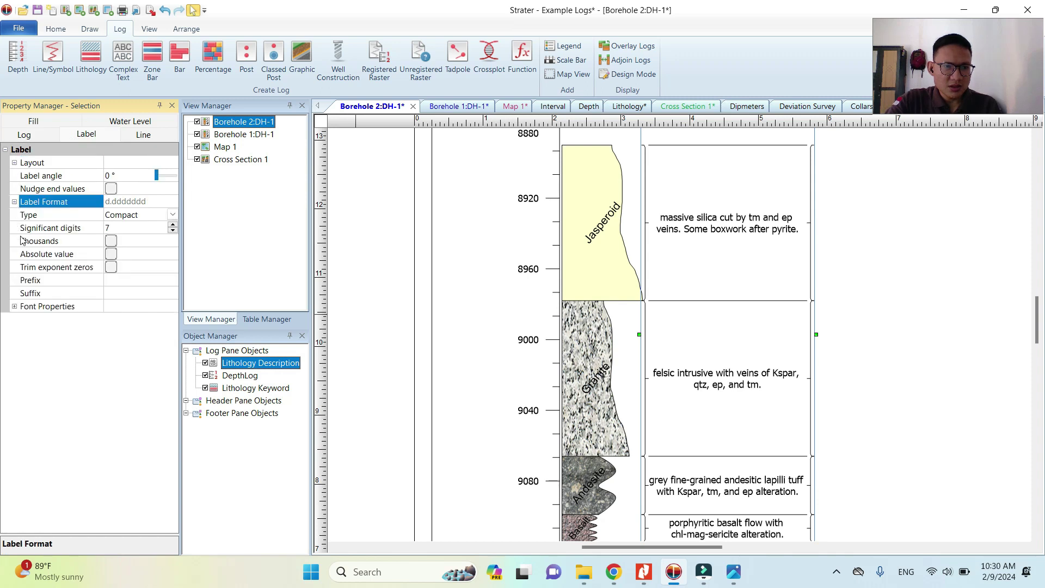
click(15, 307)
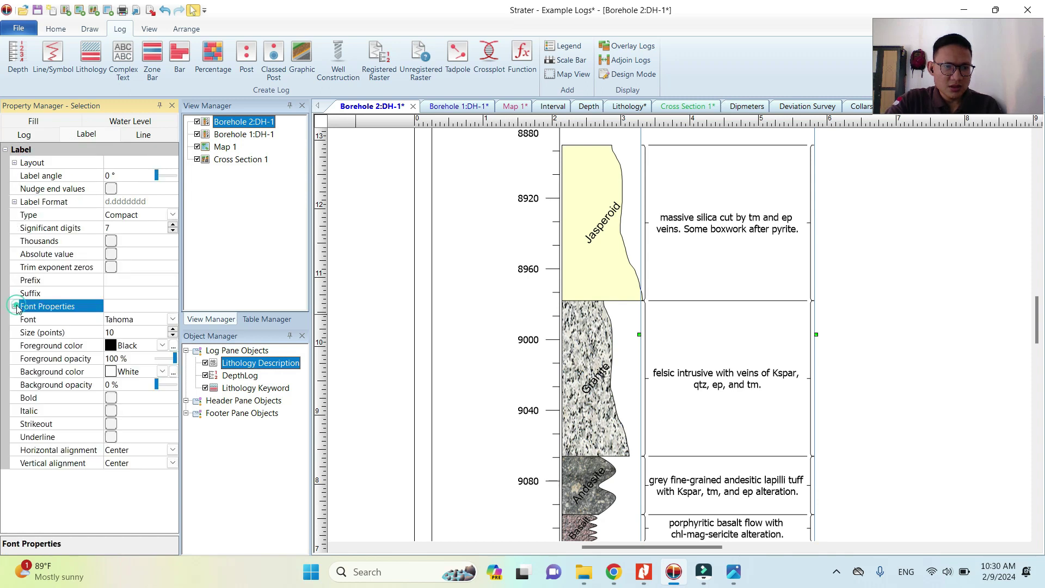
click(173, 336)
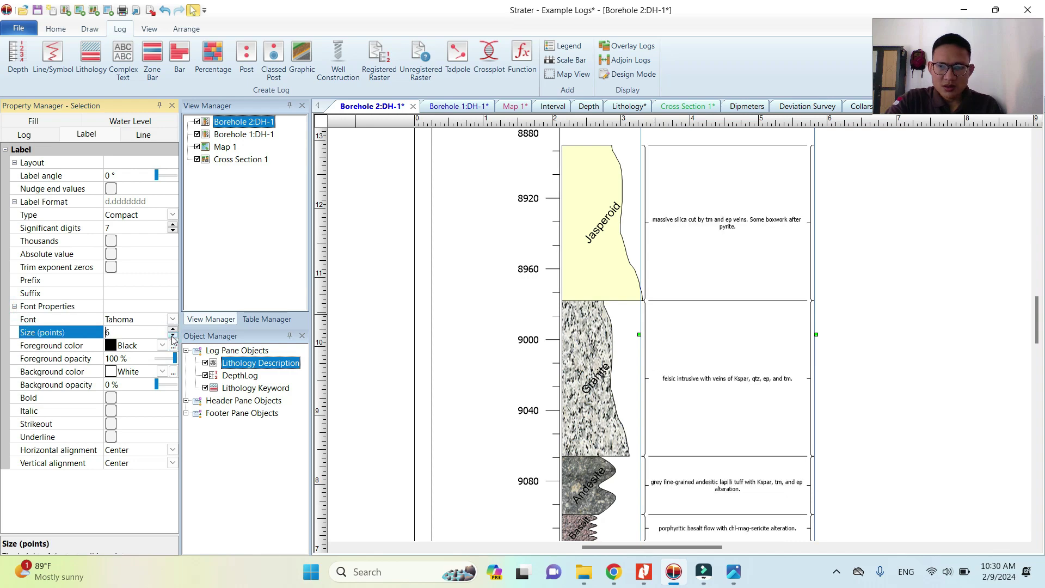
click(173, 336)
click(173, 331)
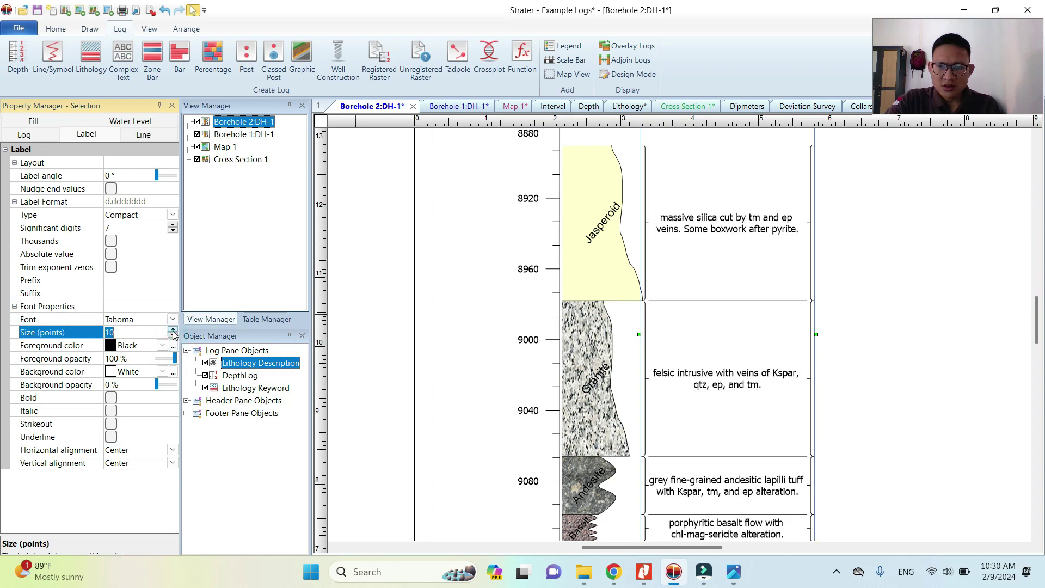
click(173, 337)
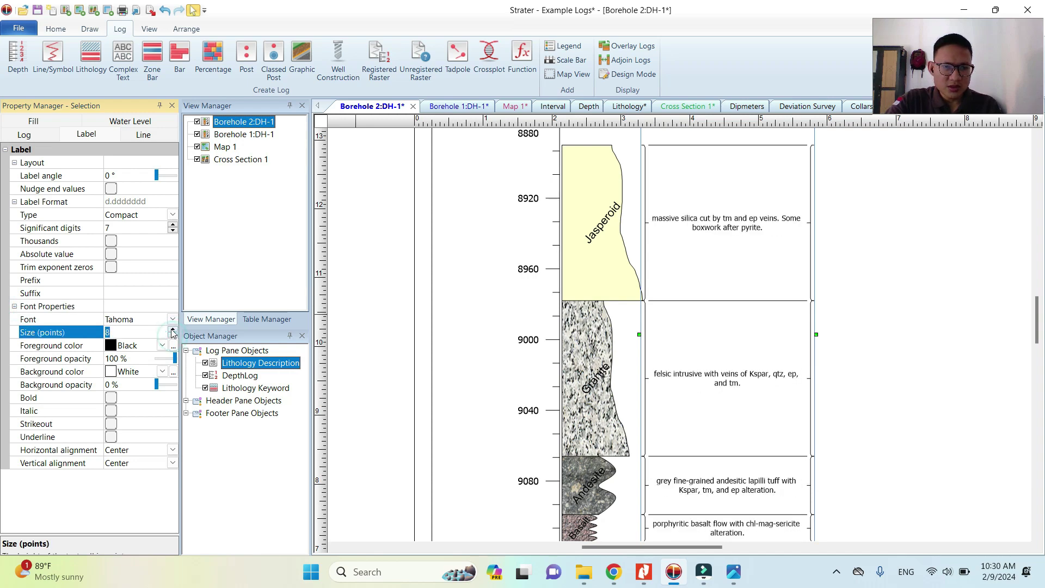
click(111, 398)
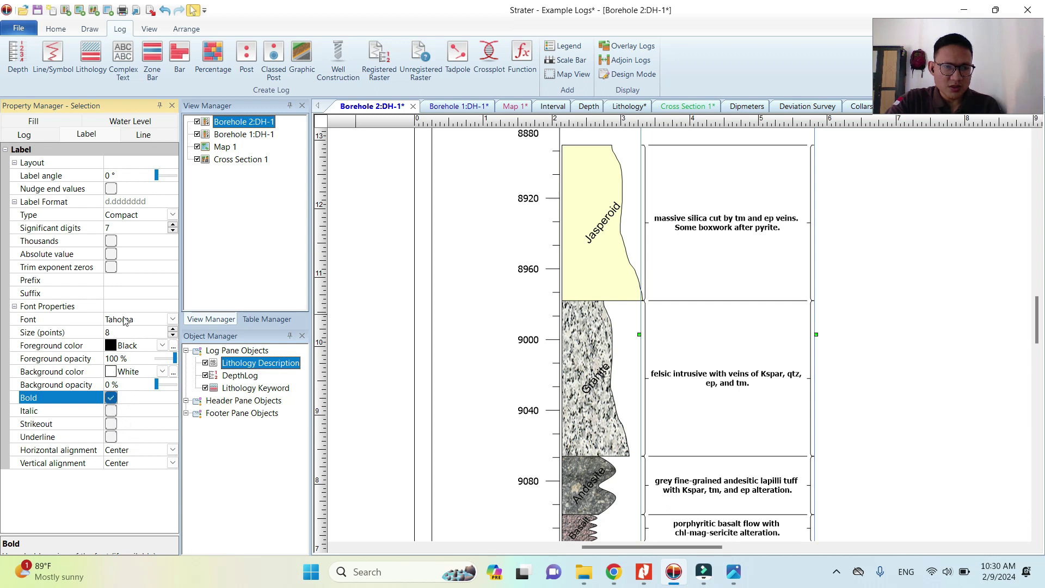
Step: Review the lithology description log's separator, bracket and border line properties and its background fill settings
click(133, 137)
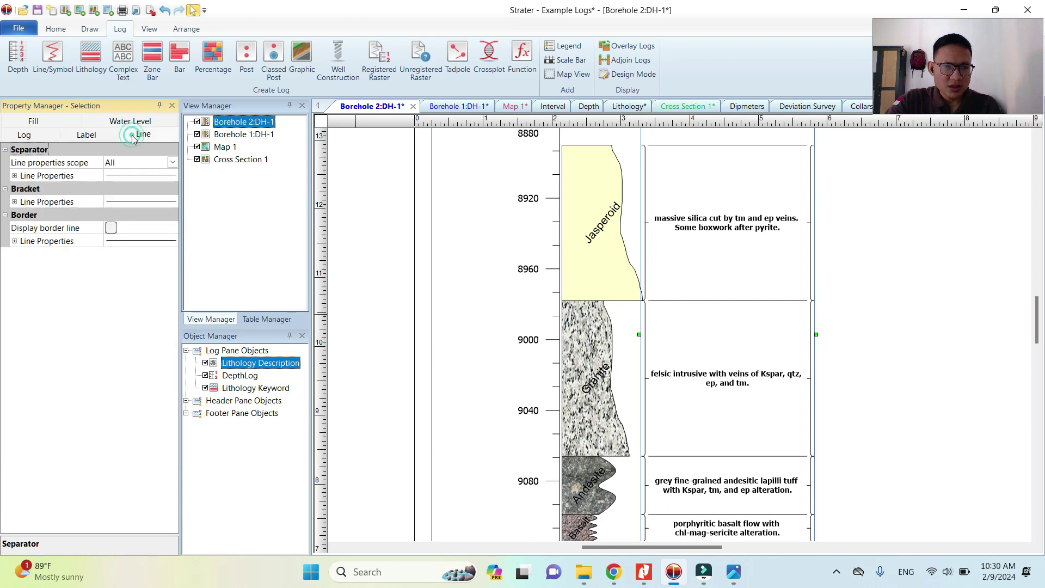
click(43, 123)
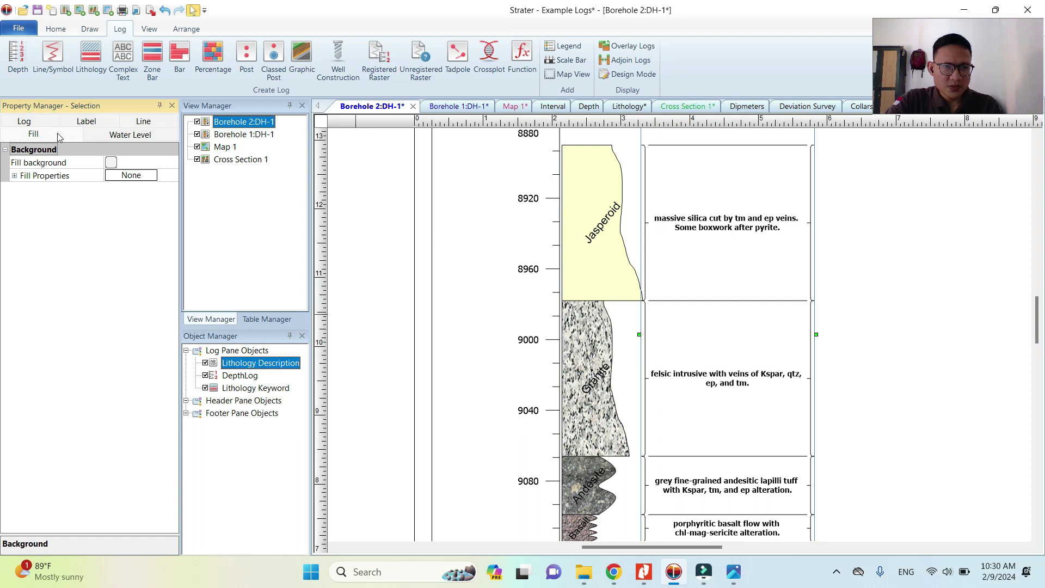
click(15, 176)
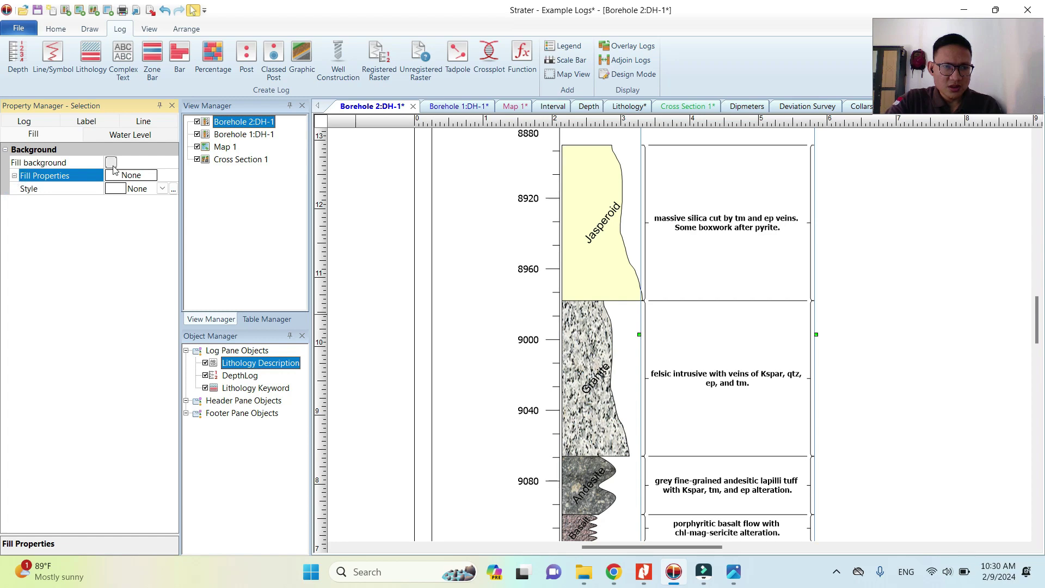
click(111, 162)
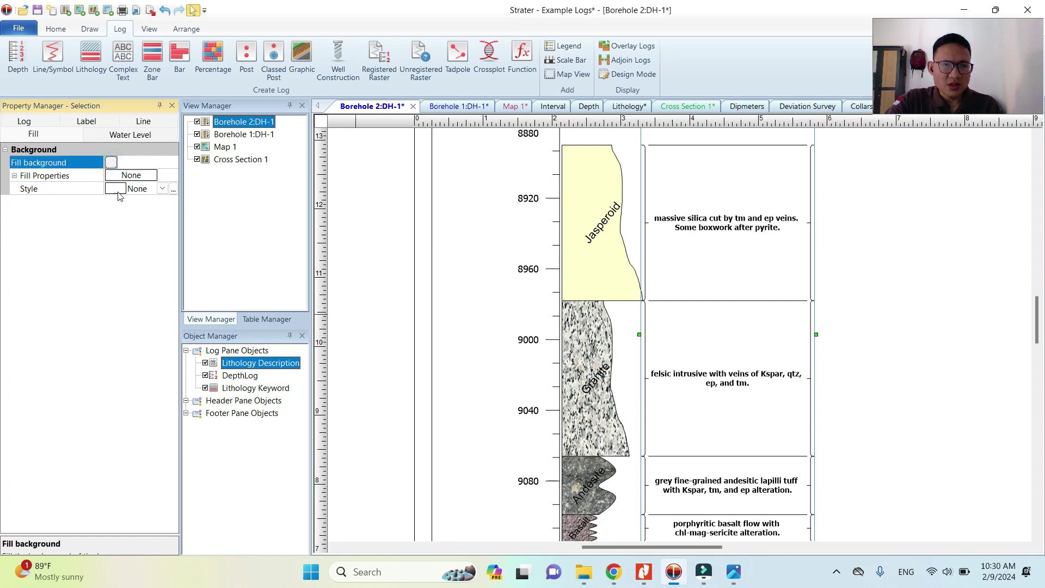
Step: Inspect the formatted descriptions against the depth and lithology columns, and clear the log selection
scroll(648, 240, down, 5)
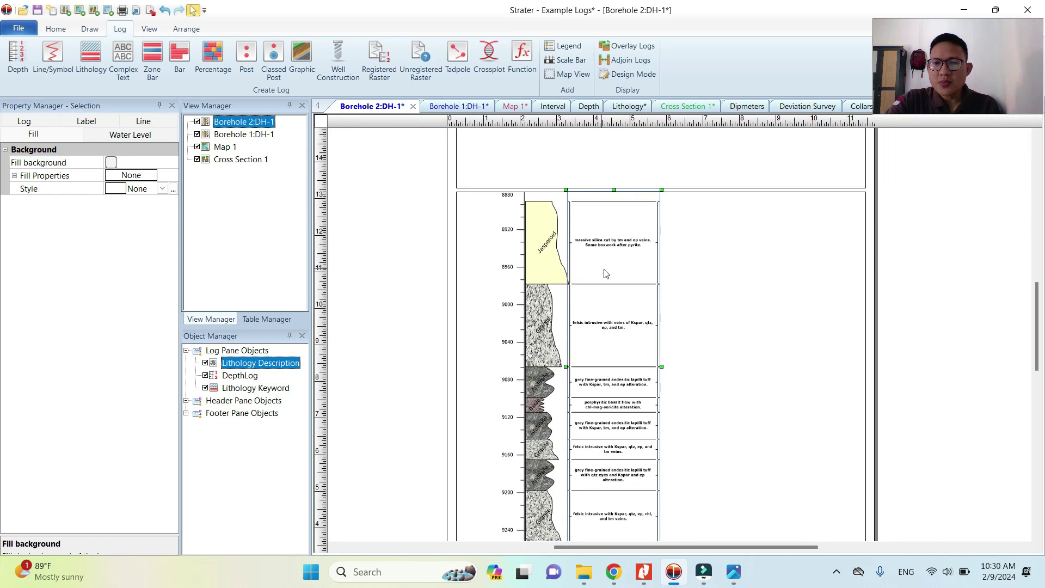
scroll(616, 277, up, 1)
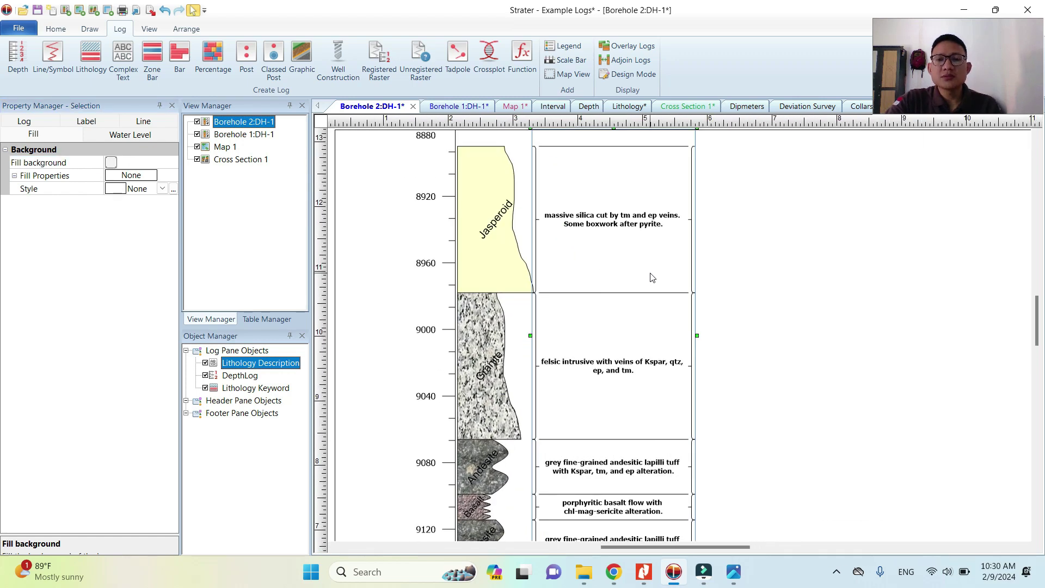
scroll(600, 233, down, 2)
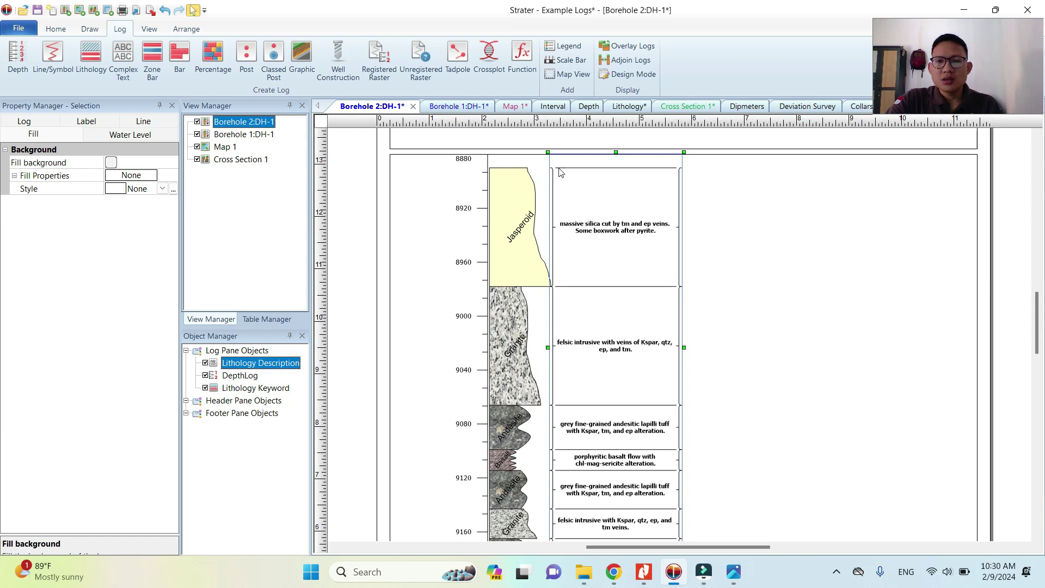
scroll(543, 166, up, 1)
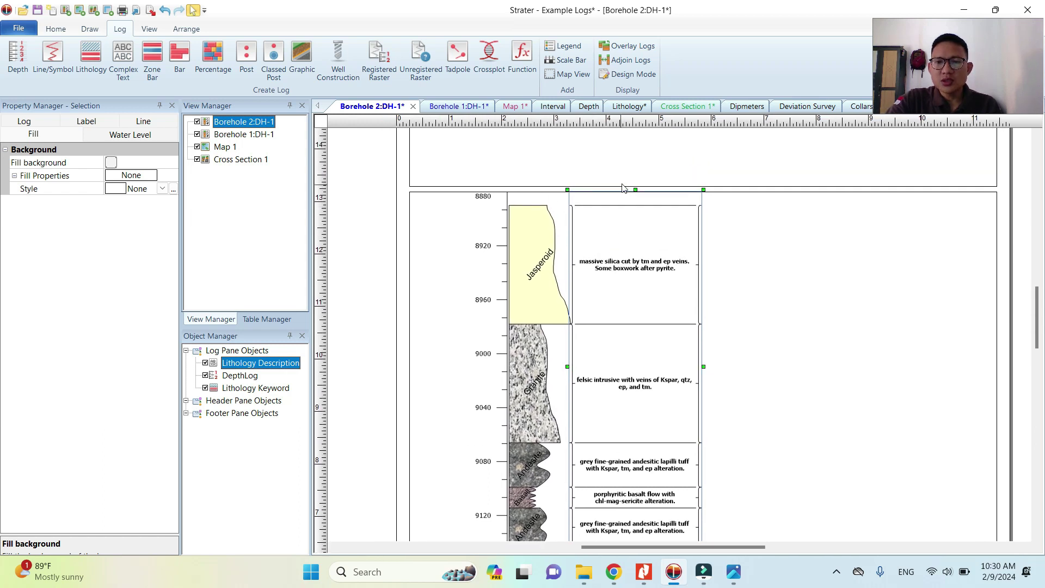
scroll(616, 227, down, 1)
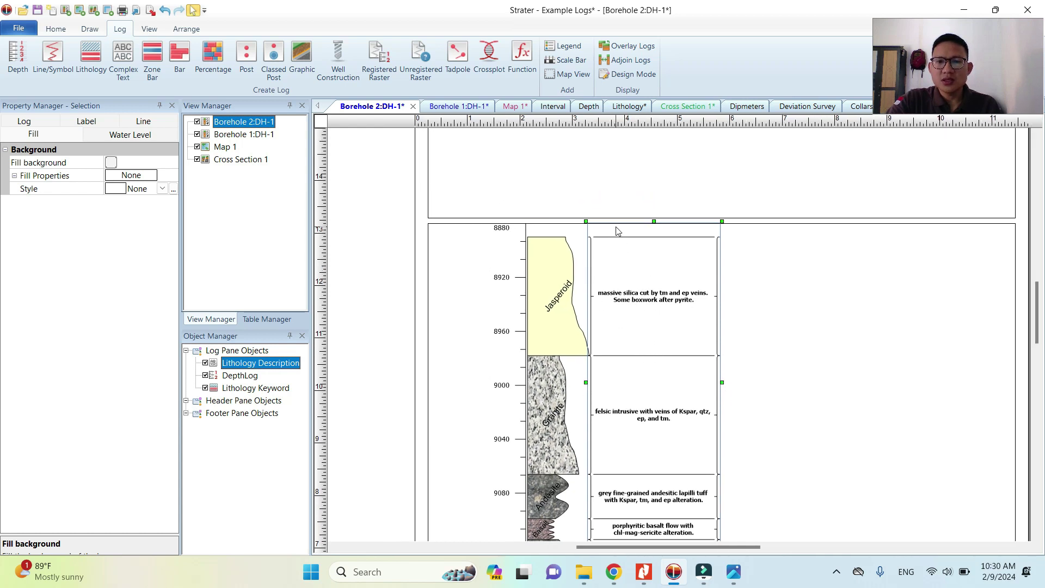
scroll(603, 240, down, 1)
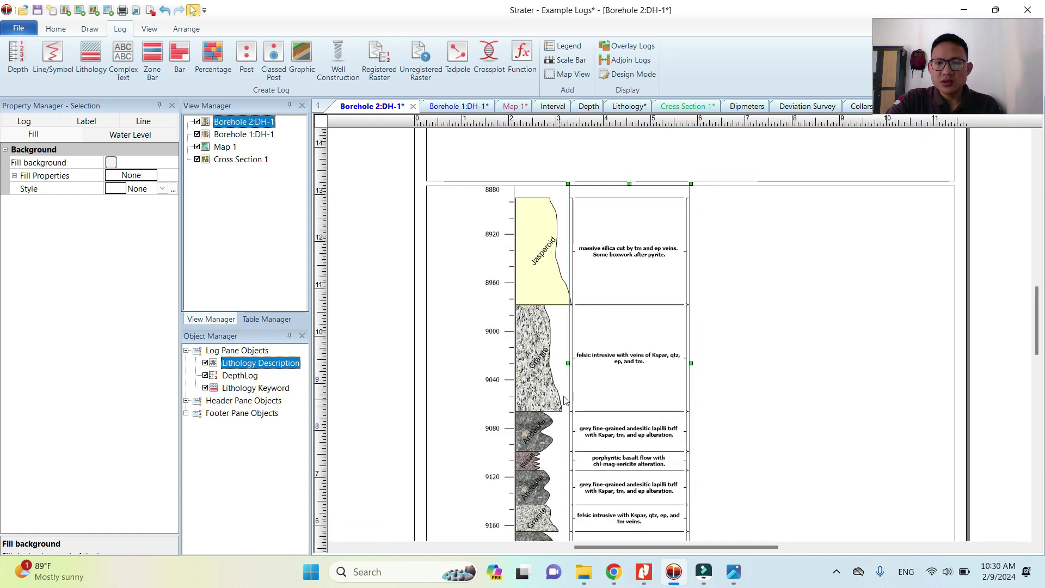
click(412, 271)
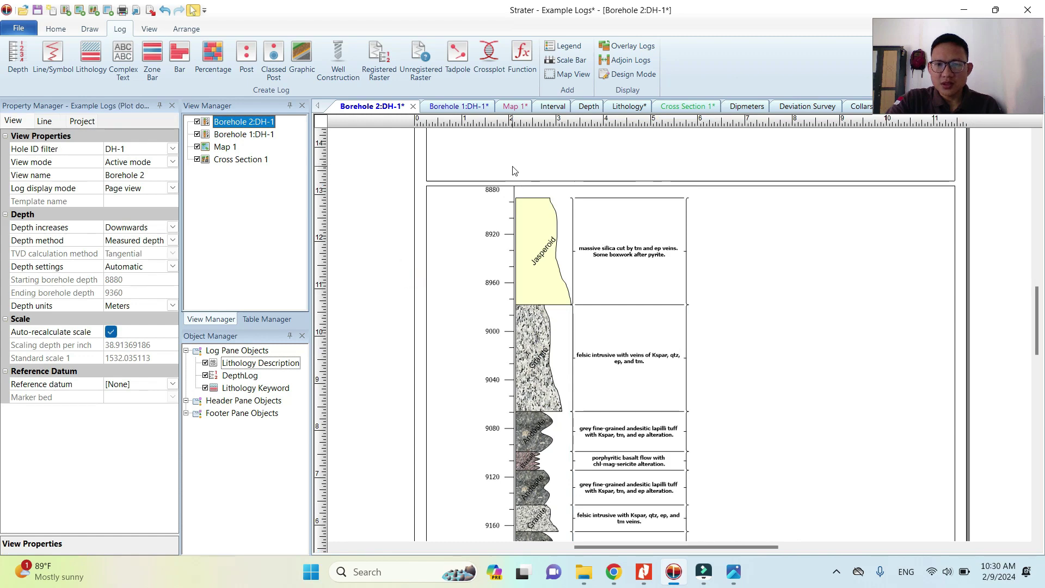